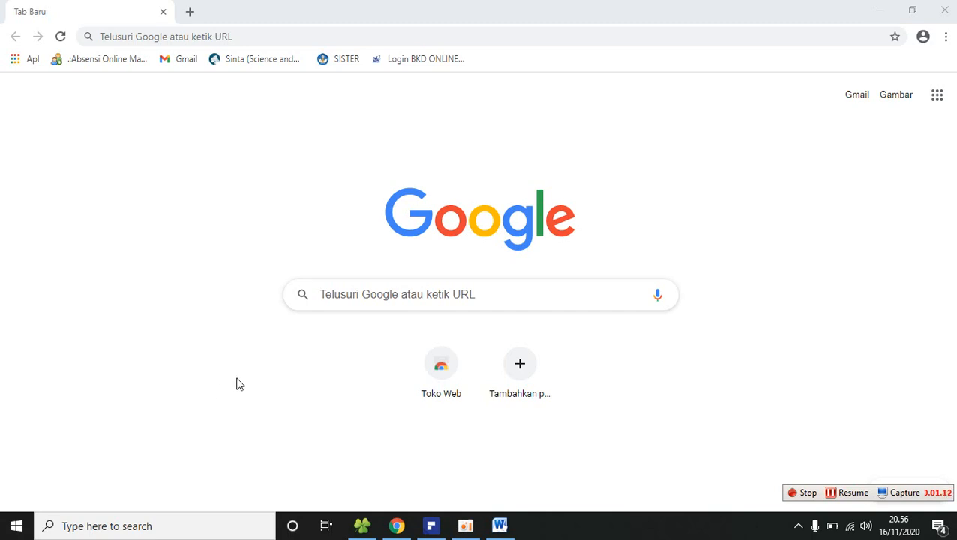
Search Google for "draw io" and open the Draw.io - Diagrams.net site from the results
left_click(406, 298)
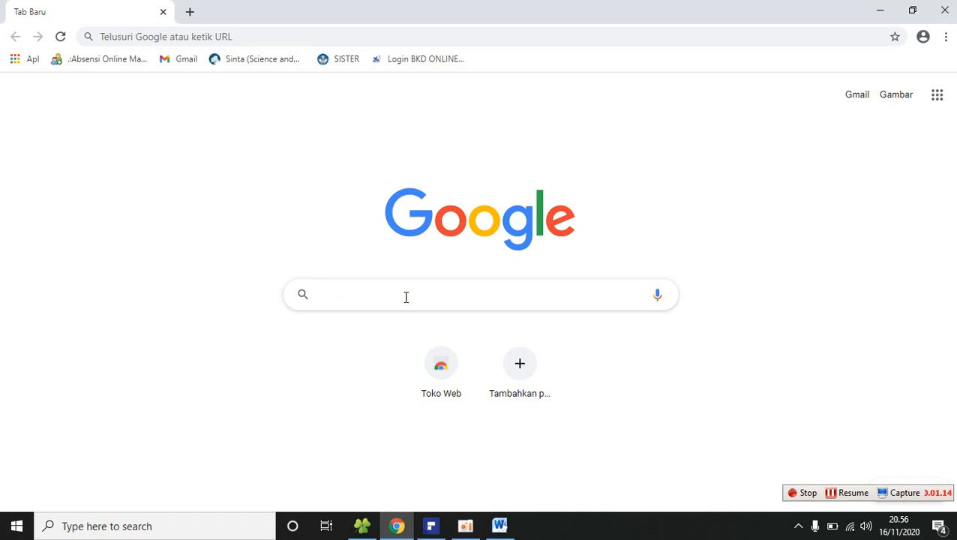
type("draw io")
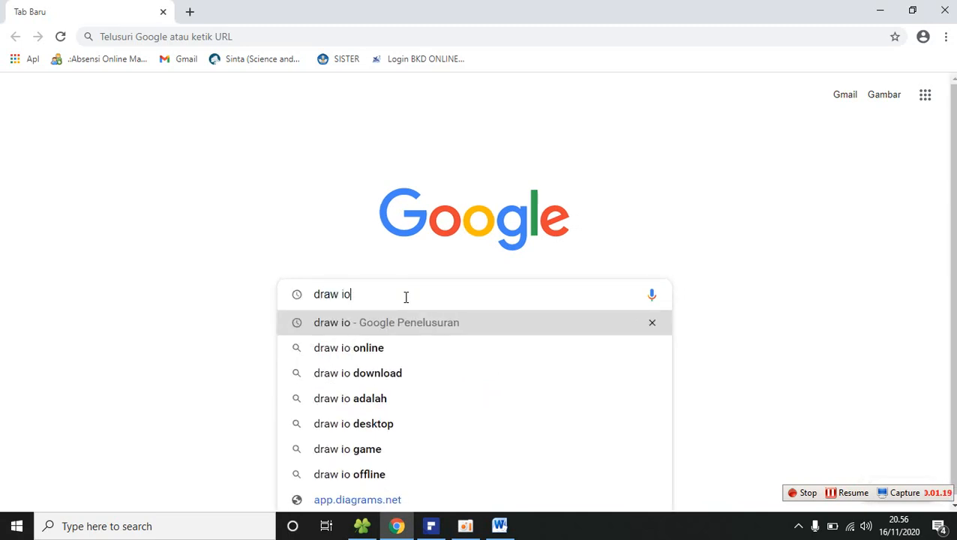
key("Return")
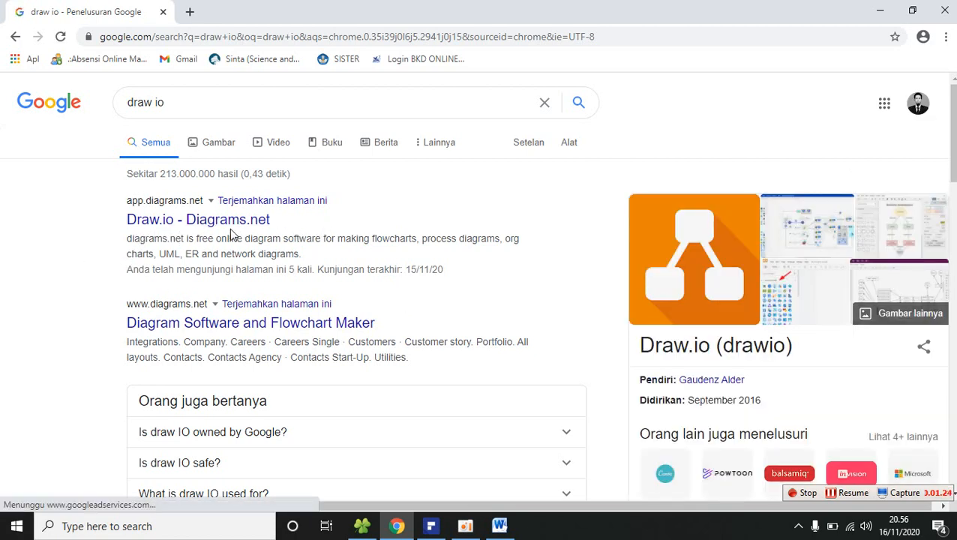
left_click(184, 218)
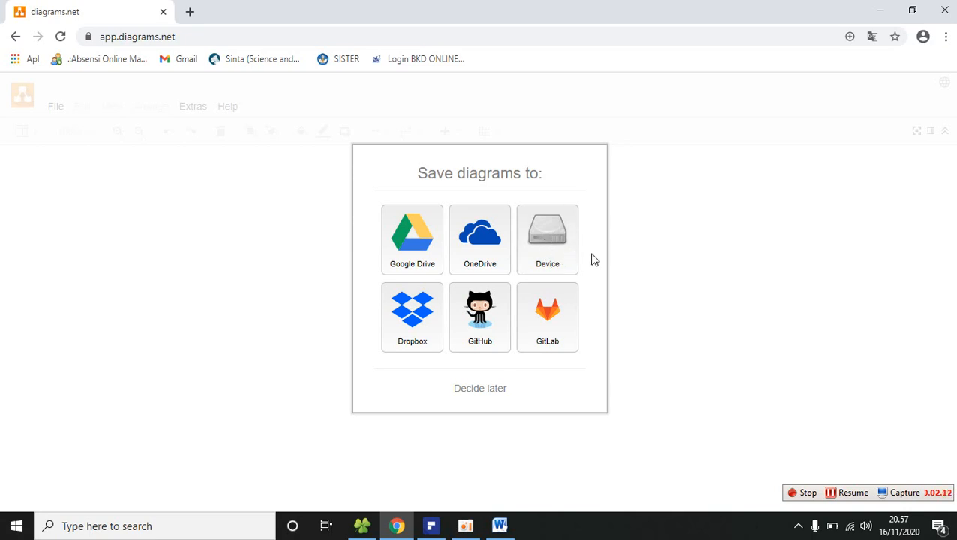
Choose Device as the storage location for diagrams and start creating a new diagram
left_click(547, 240)
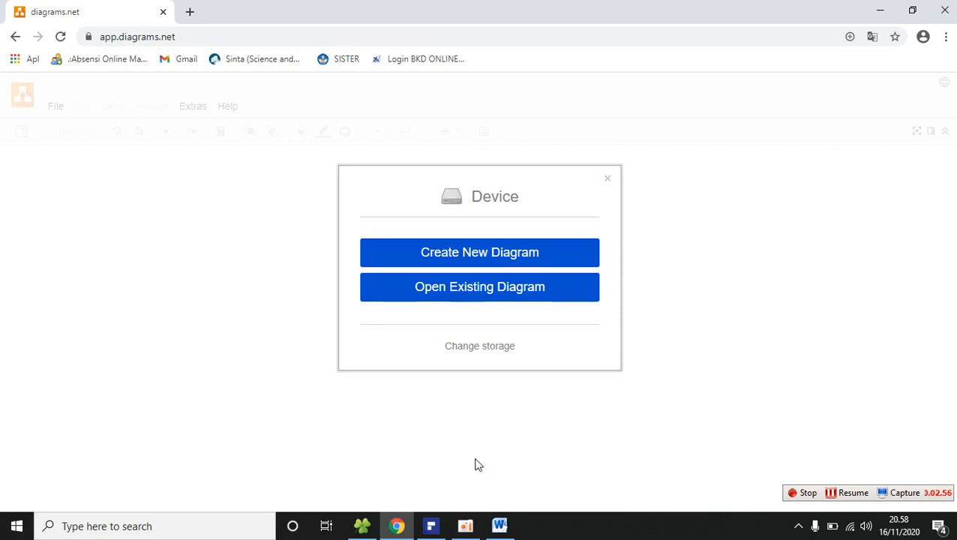
key("alt+Tab")
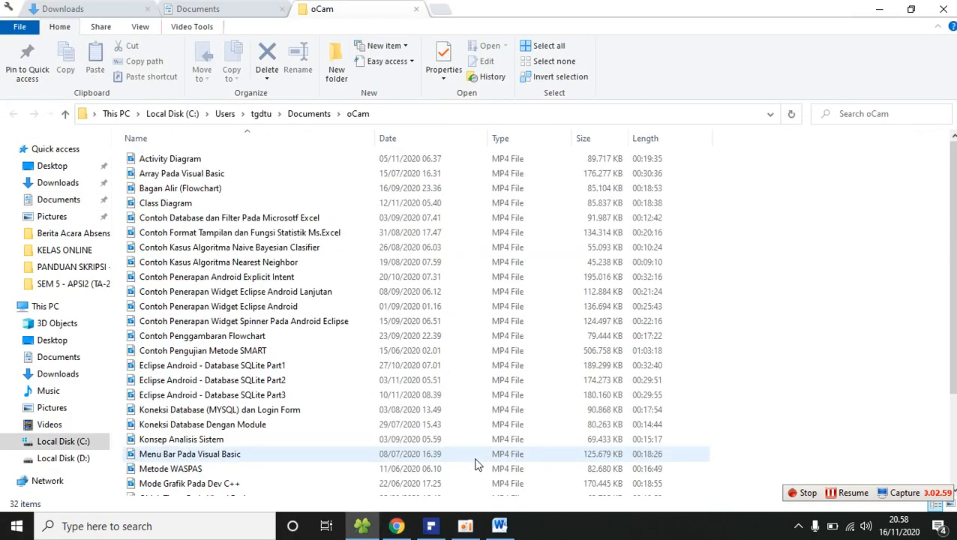
left_click(397, 526)
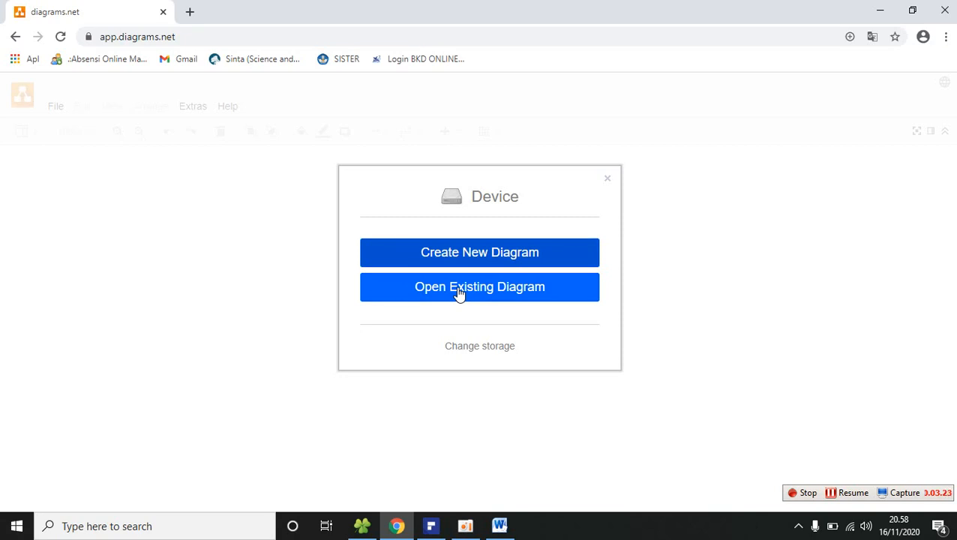
left_click(474, 255)
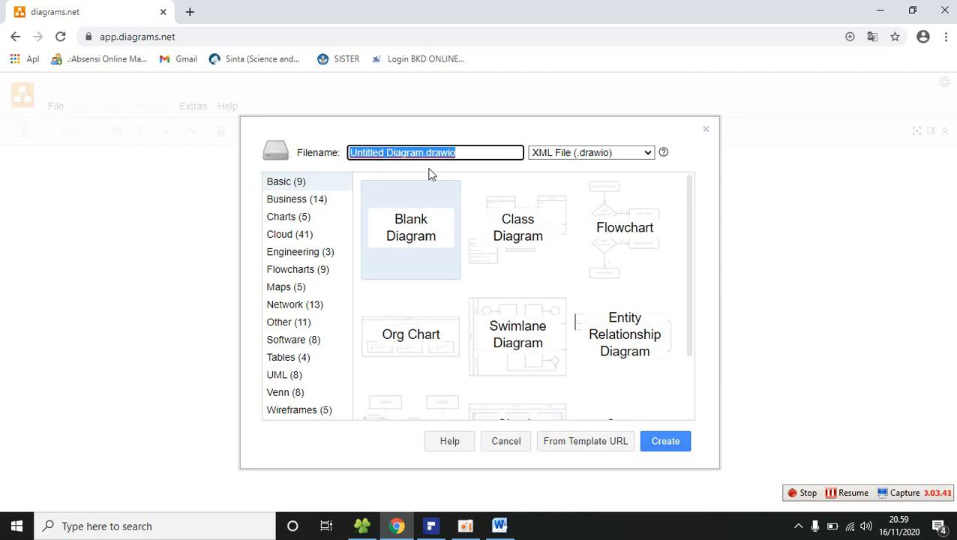
Name the new diagram file aaa and set its format to Editable Bitmap Image (.png)
type("aaaa")
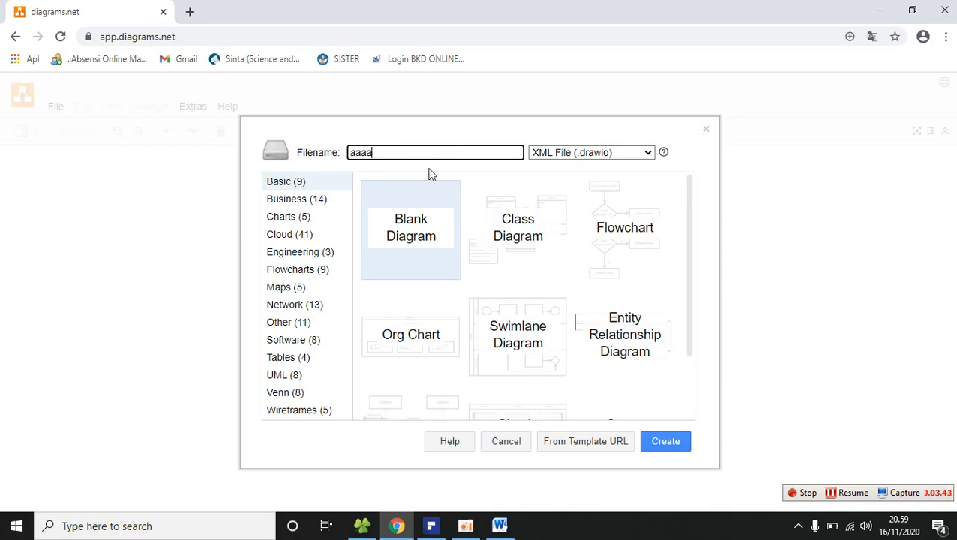
key("BackSpace")
left_click(649, 154)
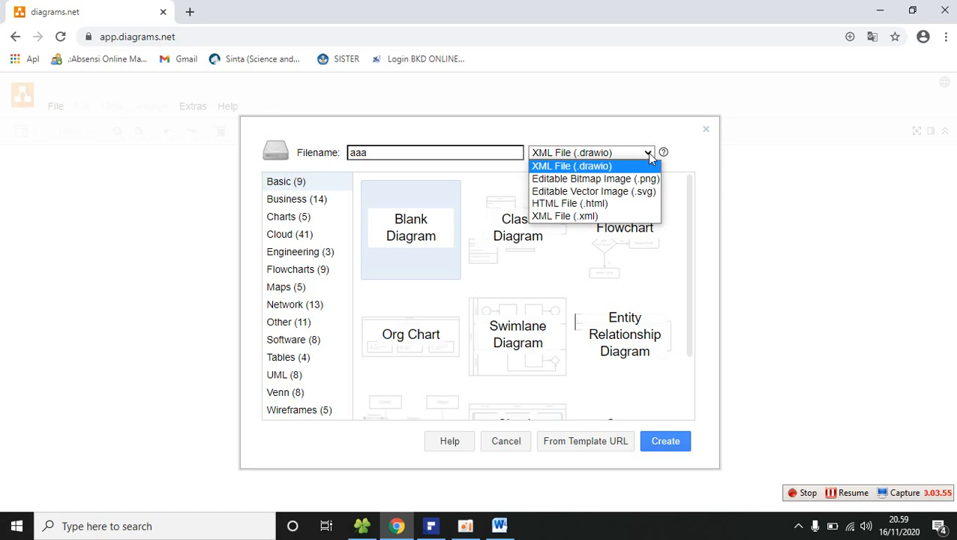
left_click(576, 178)
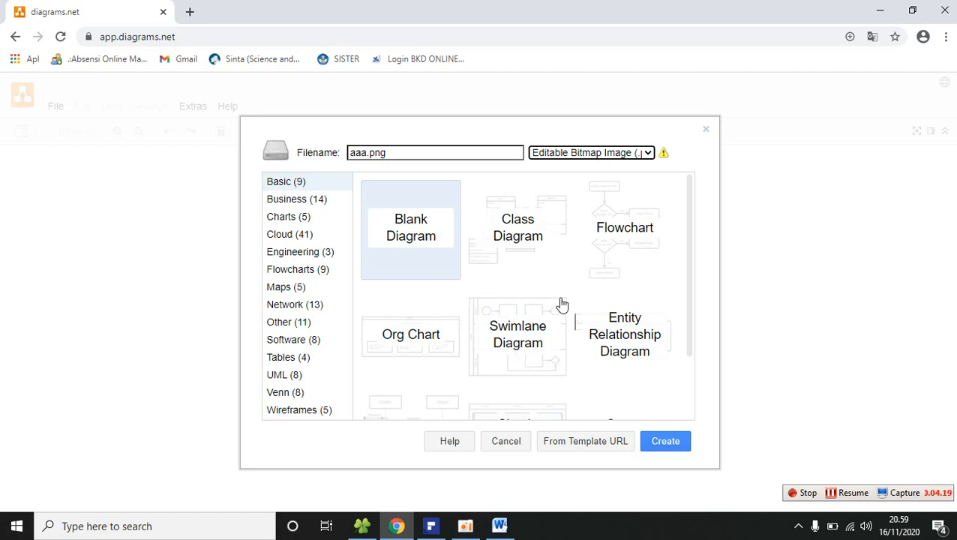
Create the file from the Blank Diagram template, save it as aaa in Documents, and permanently dismiss the Get Desktop prompt
left_click(406, 245)
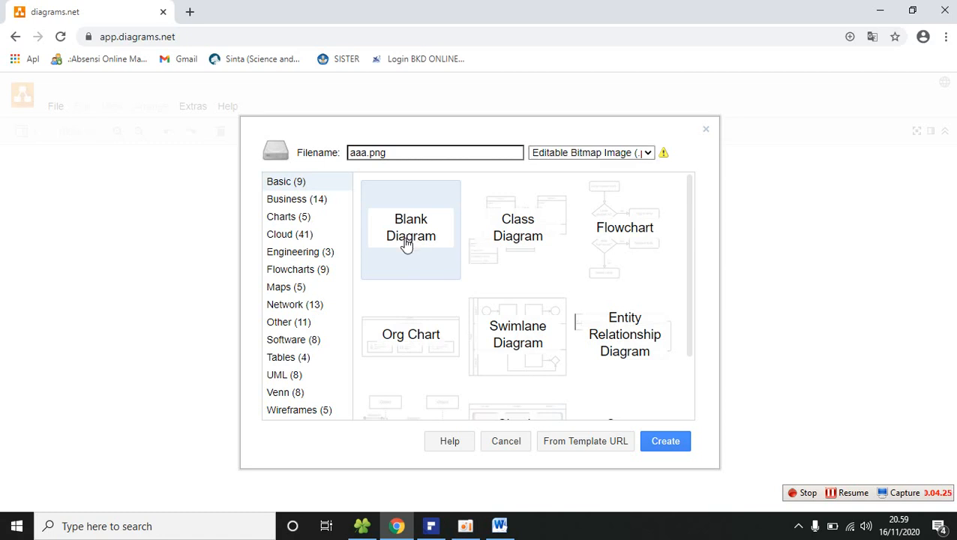
left_click(663, 442)
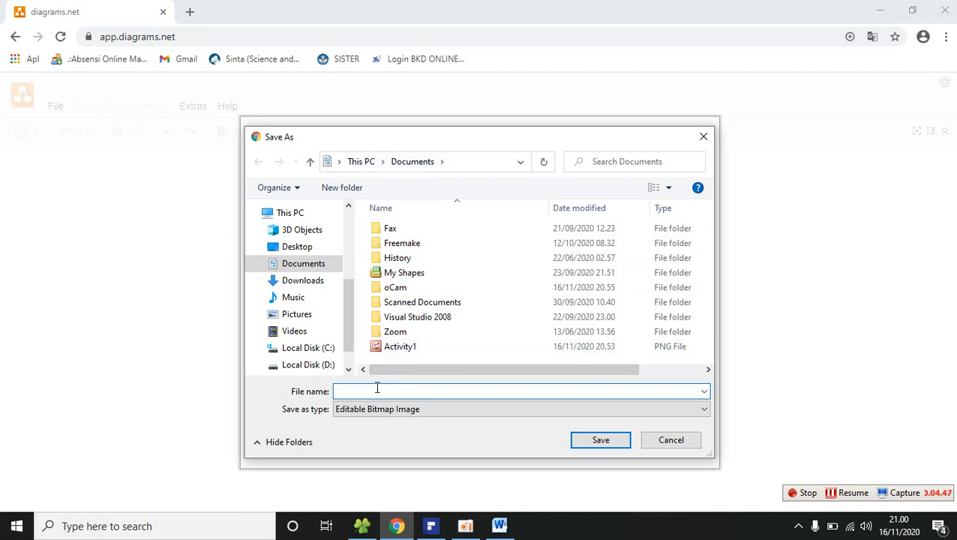
type("aaa")
left_click(599, 442)
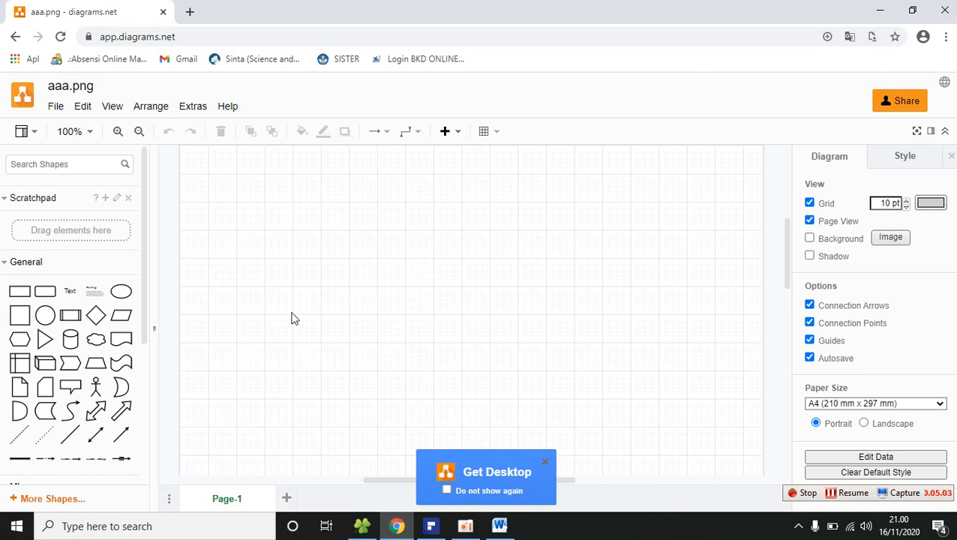
left_click(446, 491)
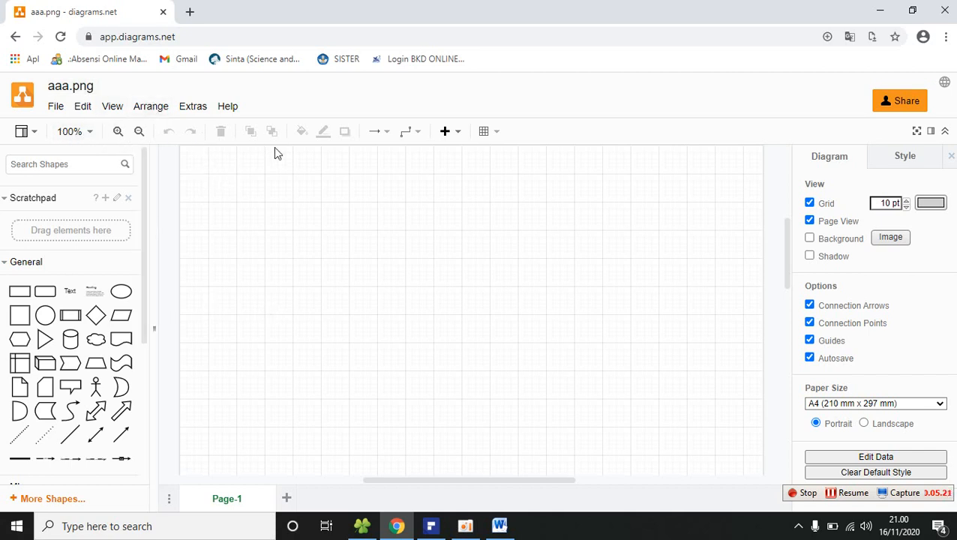
Expand the UML shape library and bring its actor and use case shapes into view
mouse_move(144, 213)
left_mouse_down()
mouse_move(146, 259)
mouse_move(148, 228)
left_mouse_up()
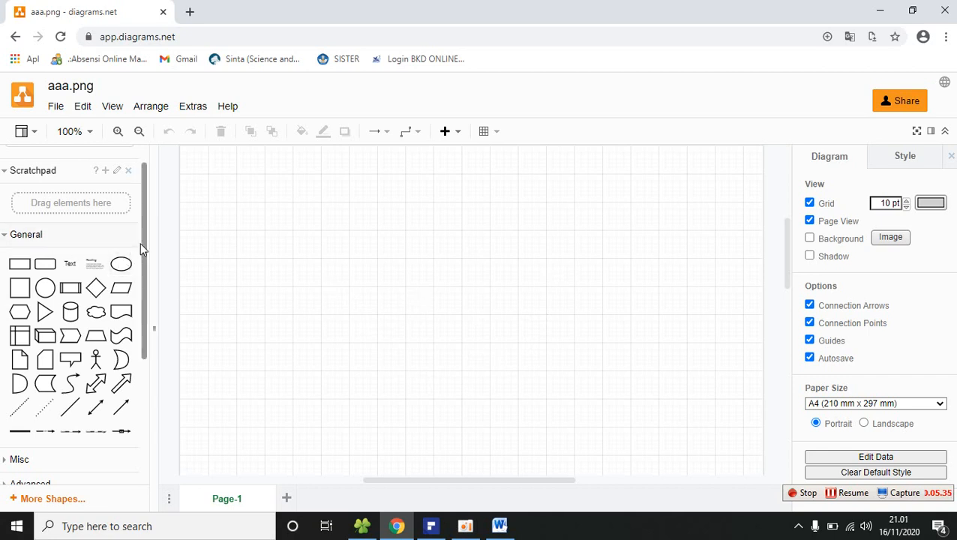
left_click_drag(141, 243, 133, 408)
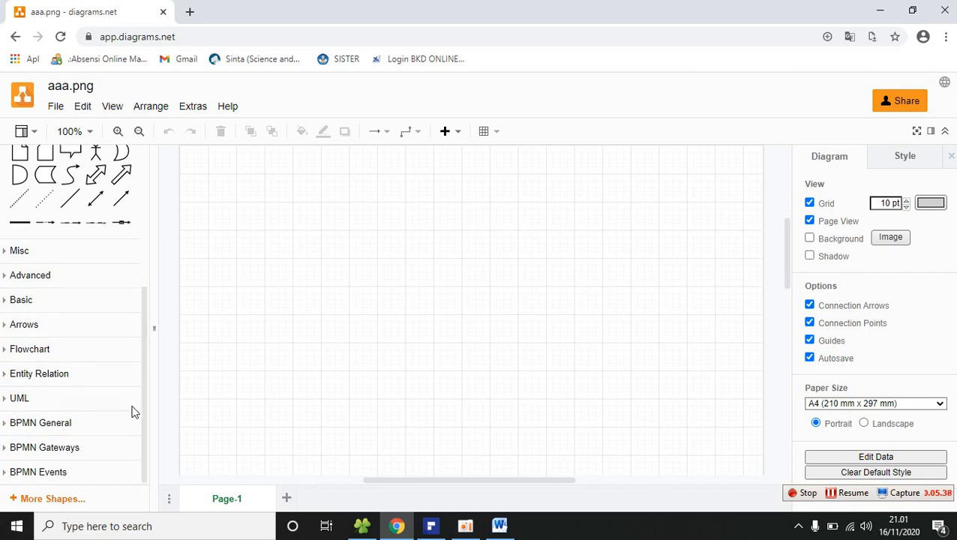
left_click(26, 401)
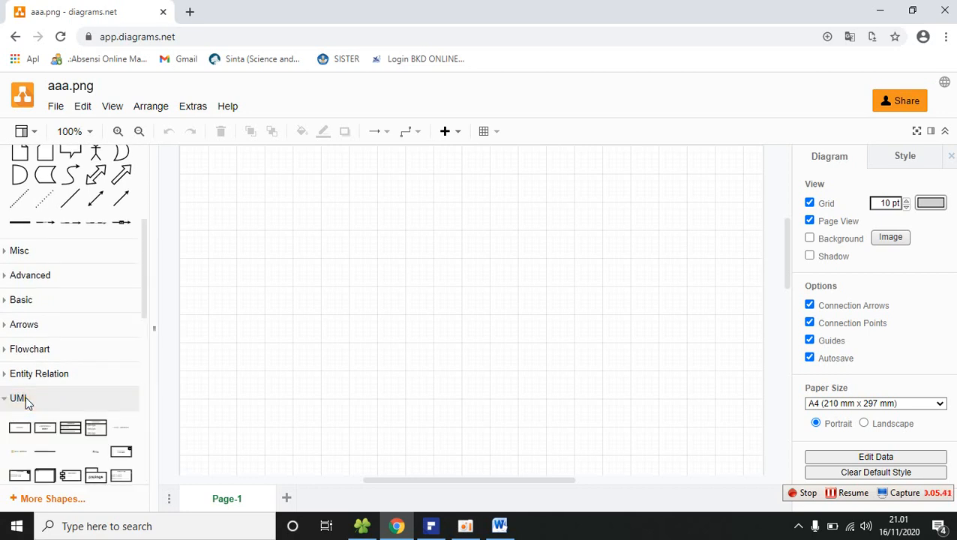
left_click_drag(144, 288, 141, 337)
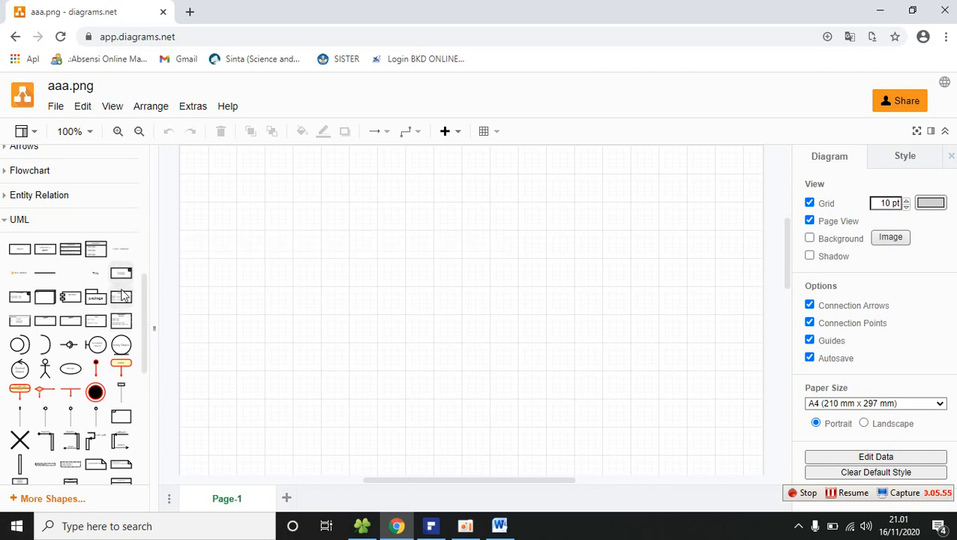
scroll(150, 321, "down", 2)
scroll(146, 324, "down", 2)
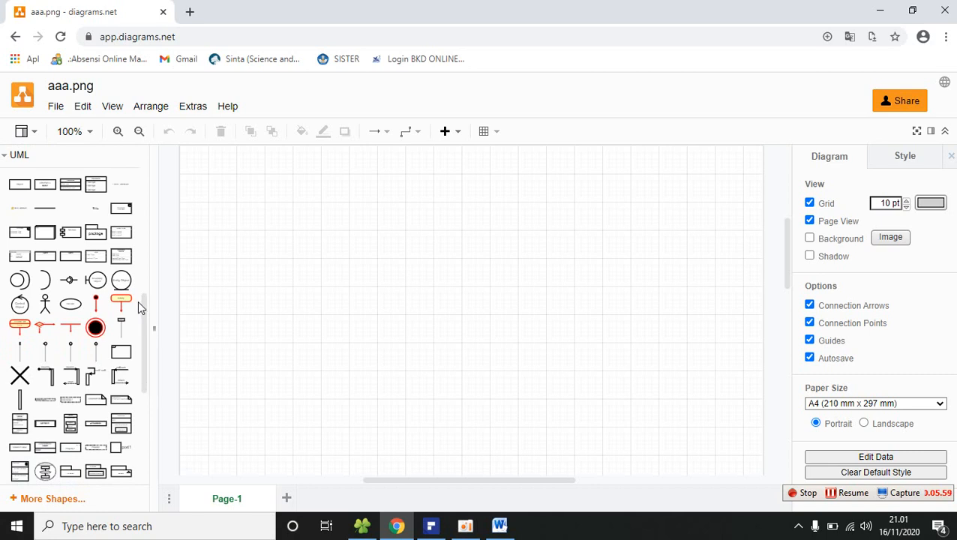
Place a UML Actor on the left part of the page and enlarge it in width and height
mouse_move(63, 344)
mouse_move(42, 308)
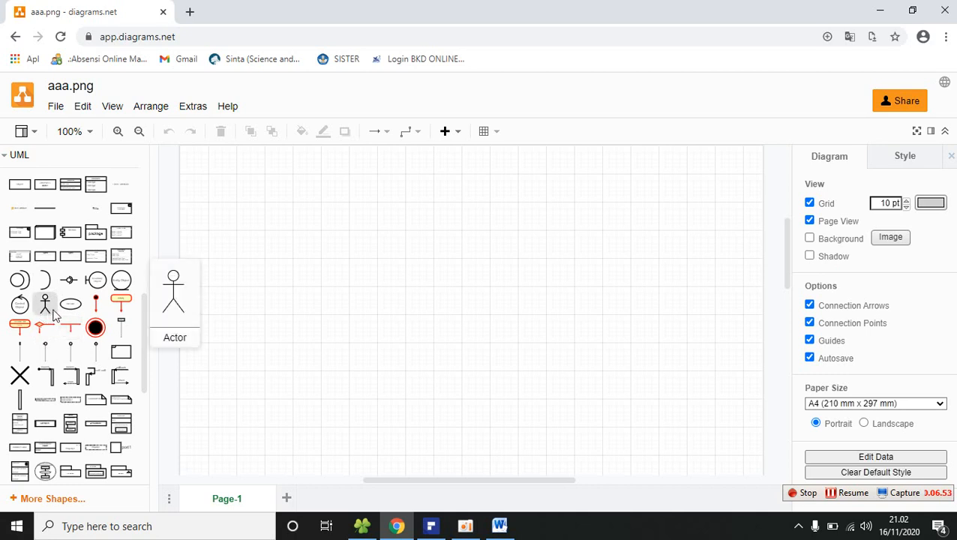
mouse_move(42, 324)
mouse_move(45, 308)
left_click_drag(45, 307, 274, 240)
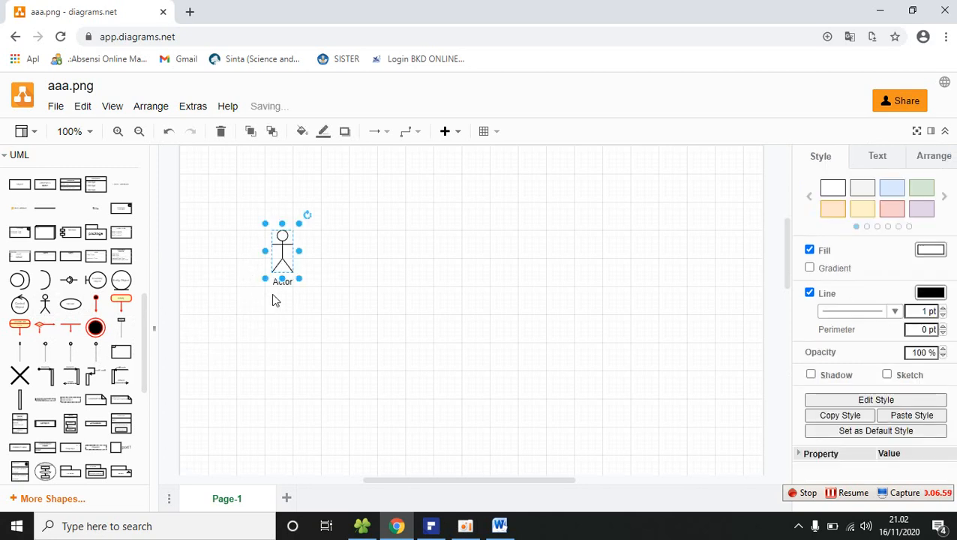
left_click_drag(299, 278, 328, 308)
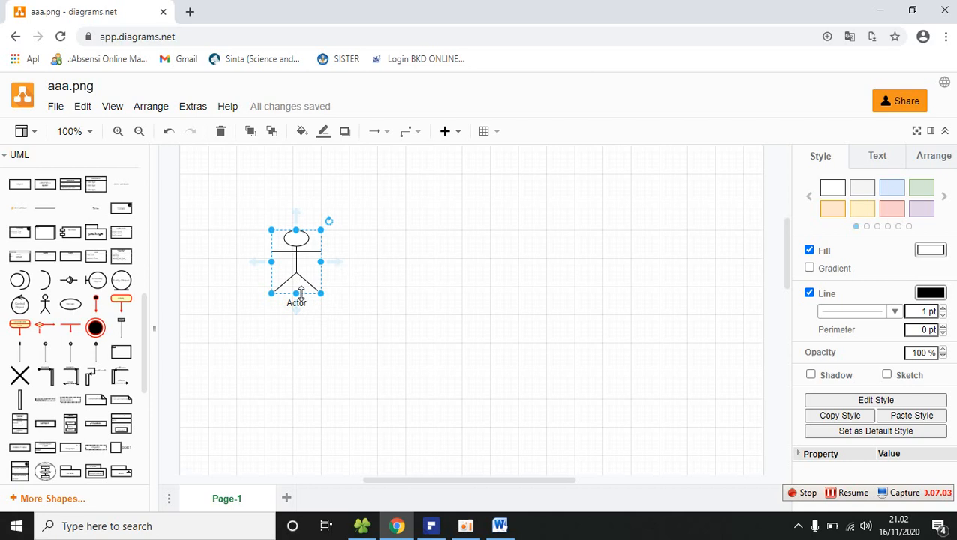
left_click_drag(297, 294, 297, 301)
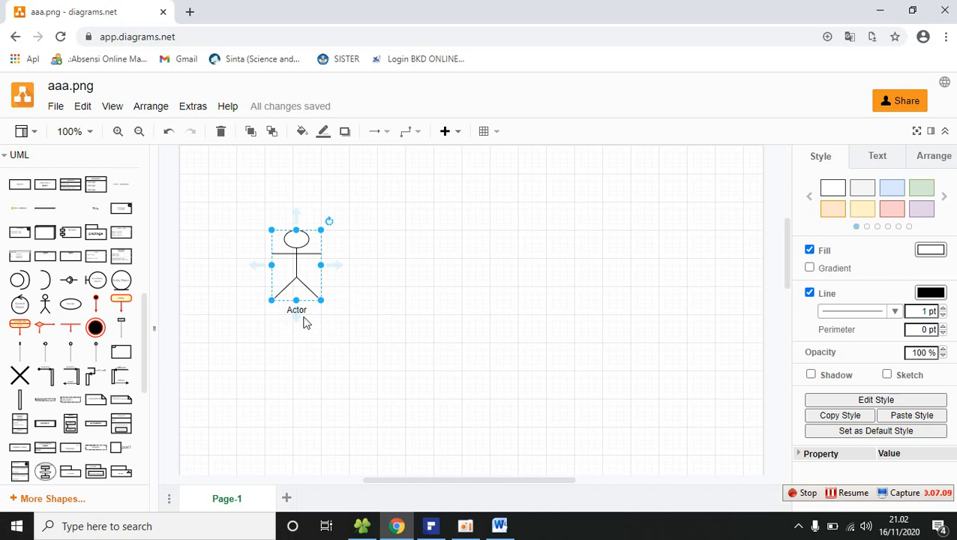
Change the actor's label to Admin
double_click(296, 267)
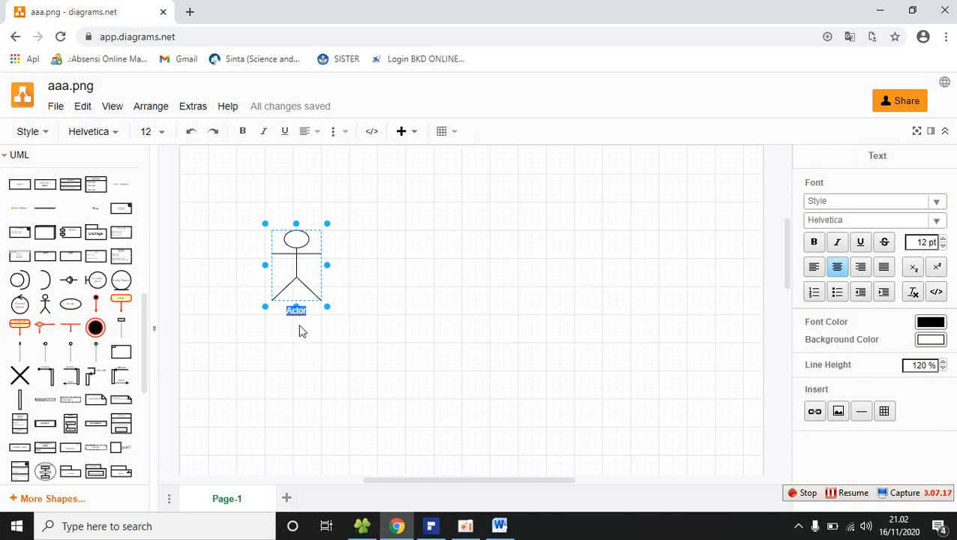
type("Admin")
left_click(341, 334)
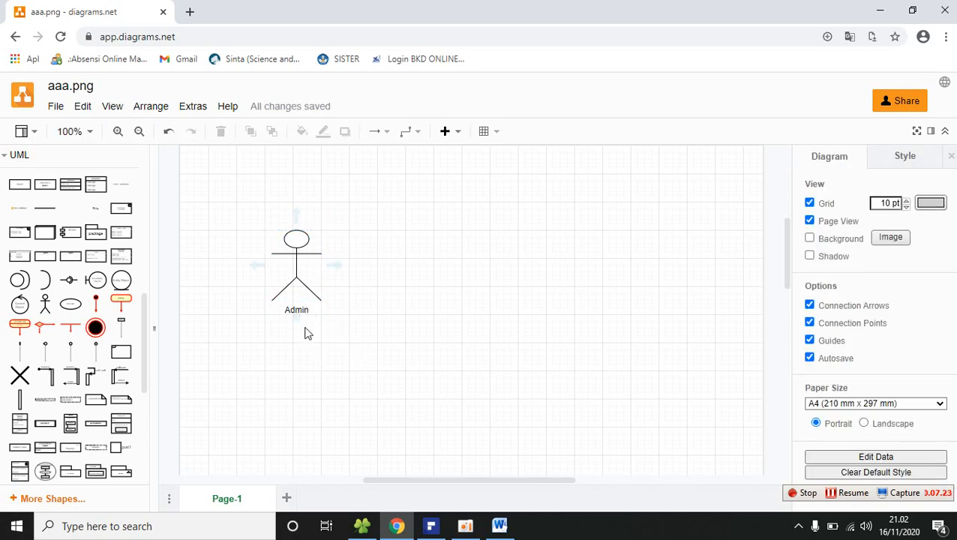
Add a UML Use Case ellipse to the right of the Admin actor, near the height of its head
mouse_move(73, 304)
left_click_drag(73, 304, 393, 216)
left_click_drag(441, 258, 464, 236)
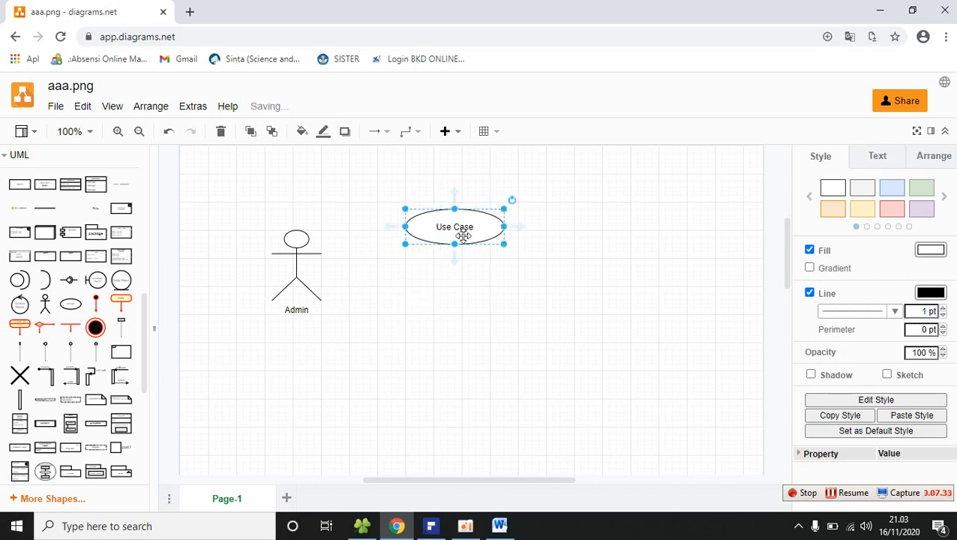
left_click(447, 270)
Duplicate the use case ellipse and align the copy directly below the original
left_click(444, 232)
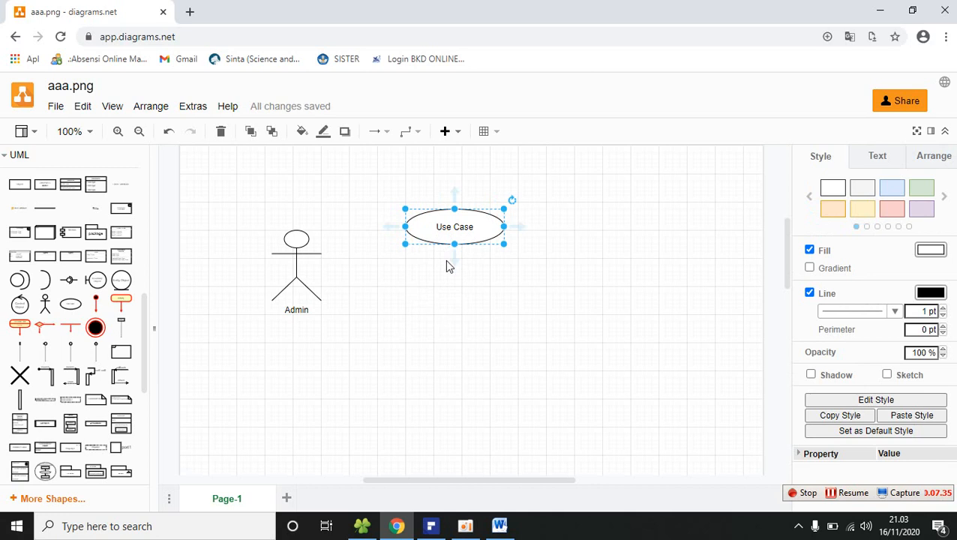
key("ctrl+d")
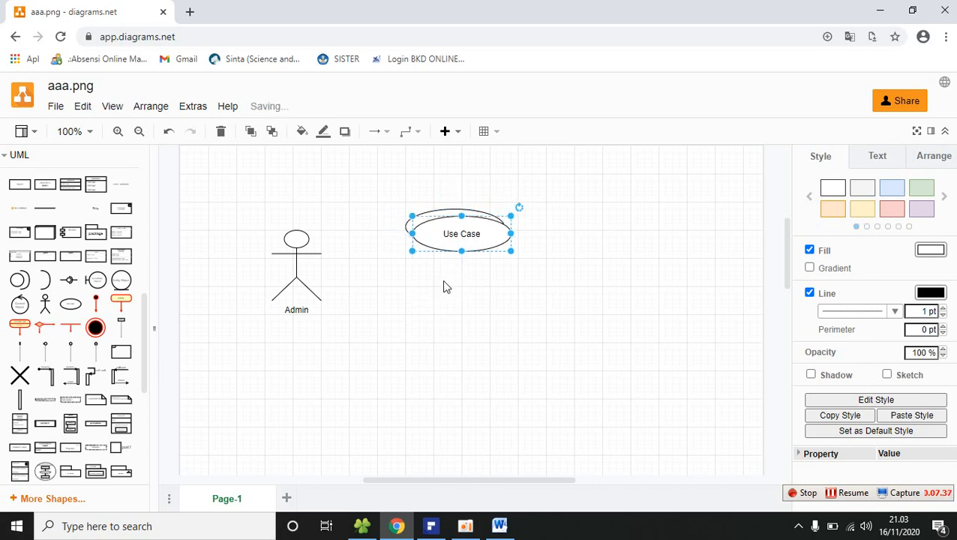
left_click_drag(447, 240, 442, 304)
left_click(456, 348)
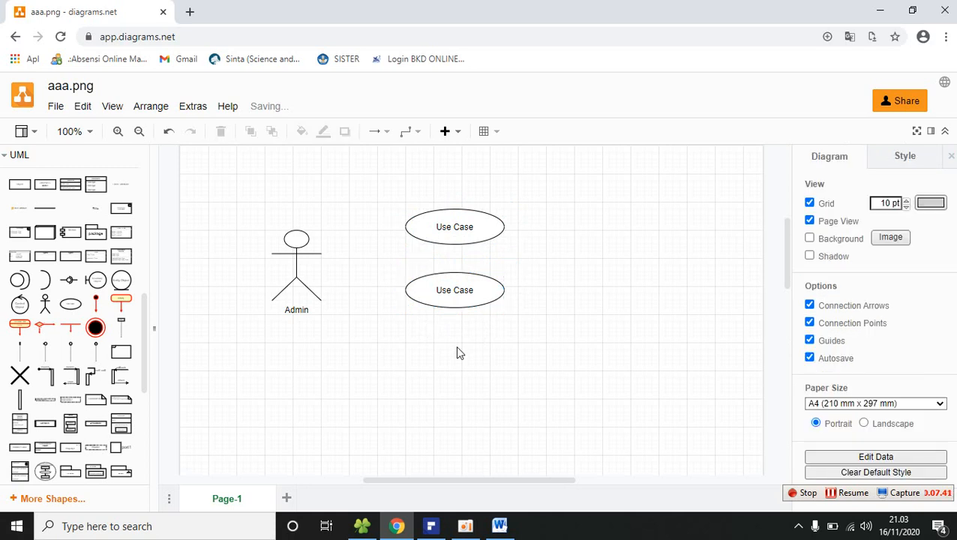
Paste three more use case ellipses and stack them in a second column to the right of the first two
key("ctrl+v")
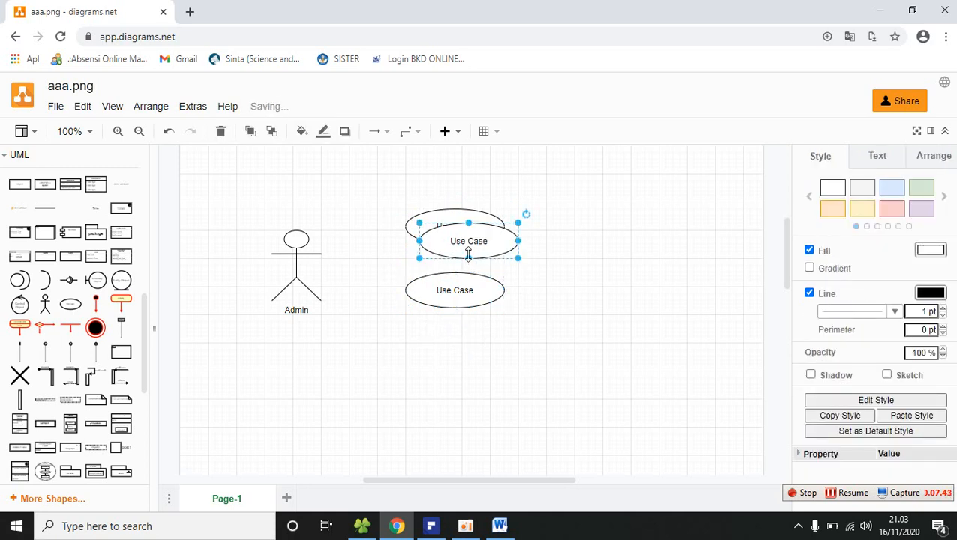
left_click_drag(464, 246, 611, 242)
left_click(504, 374)
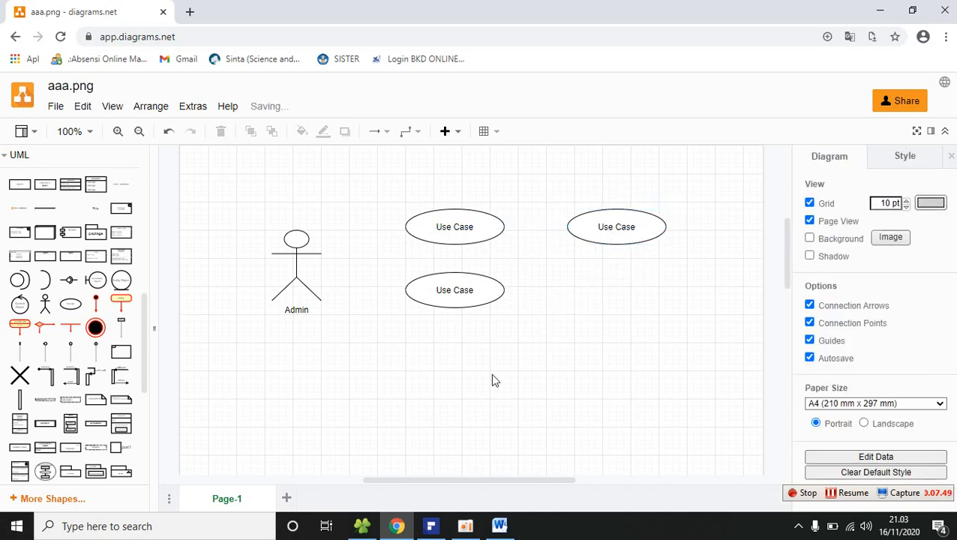
key("ctrl+v")
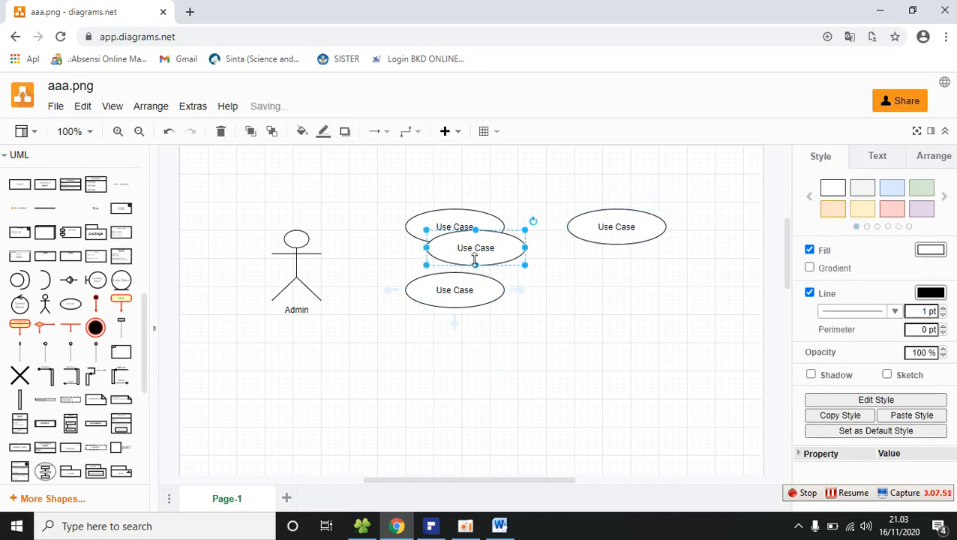
left_click_drag(478, 255, 613, 281)
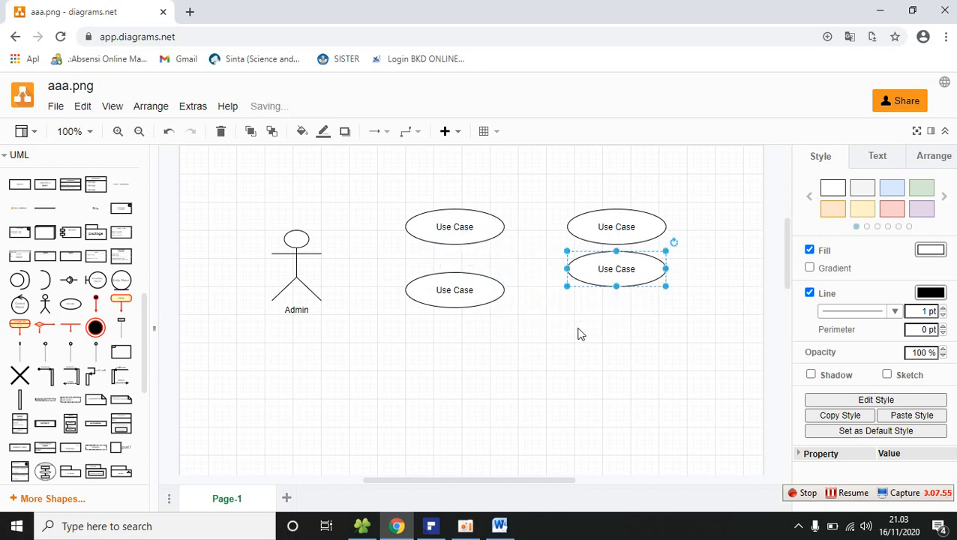
key("ctrl+v")
left_click_drag(496, 262, 628, 329)
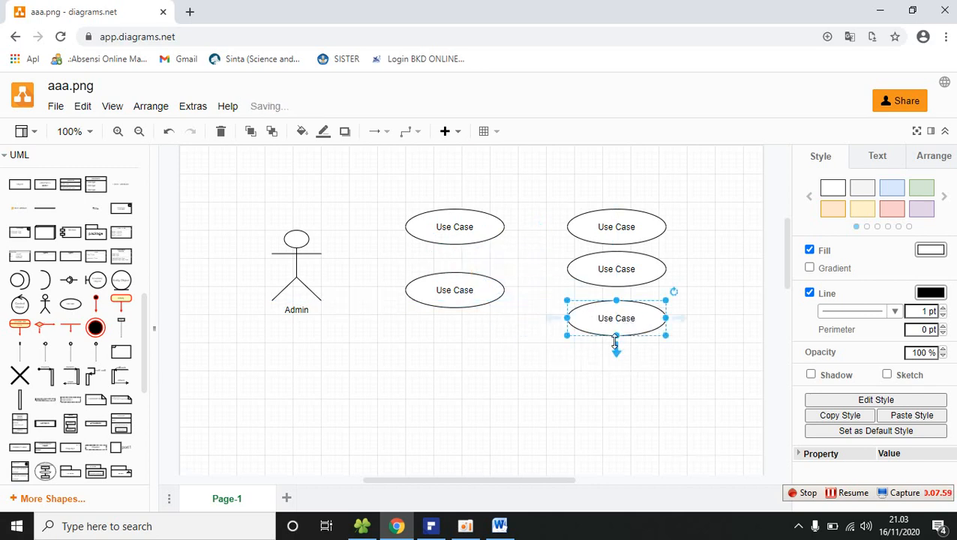
Nudge the Admin actor slightly upward to align it better with the first column of use cases
left_click(449, 359)
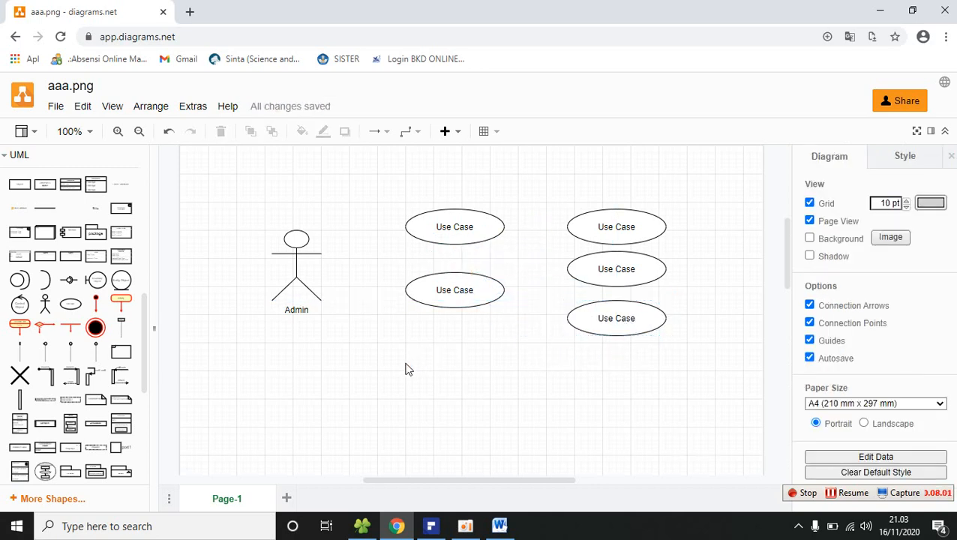
left_click(296, 258)
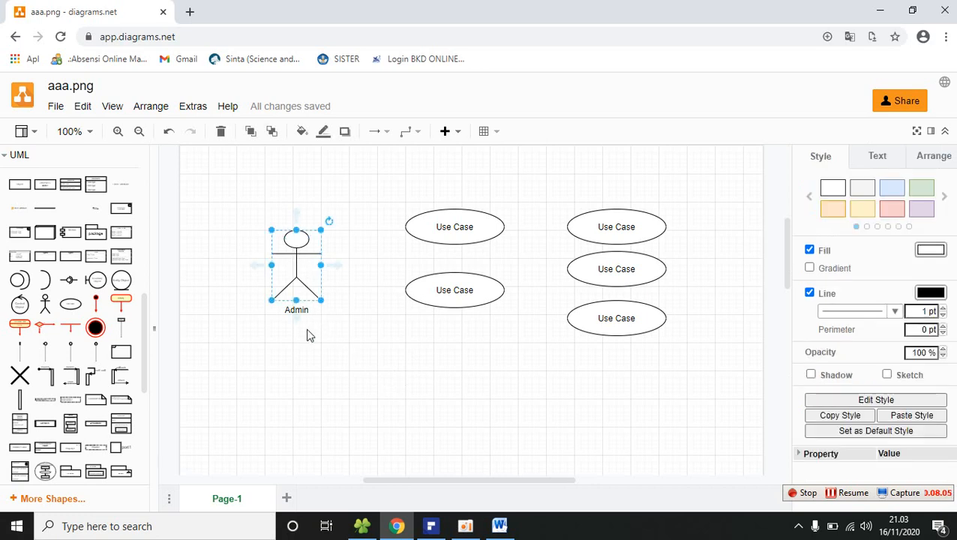
key("Up")
key("Up")
key("Up")
key("Up")
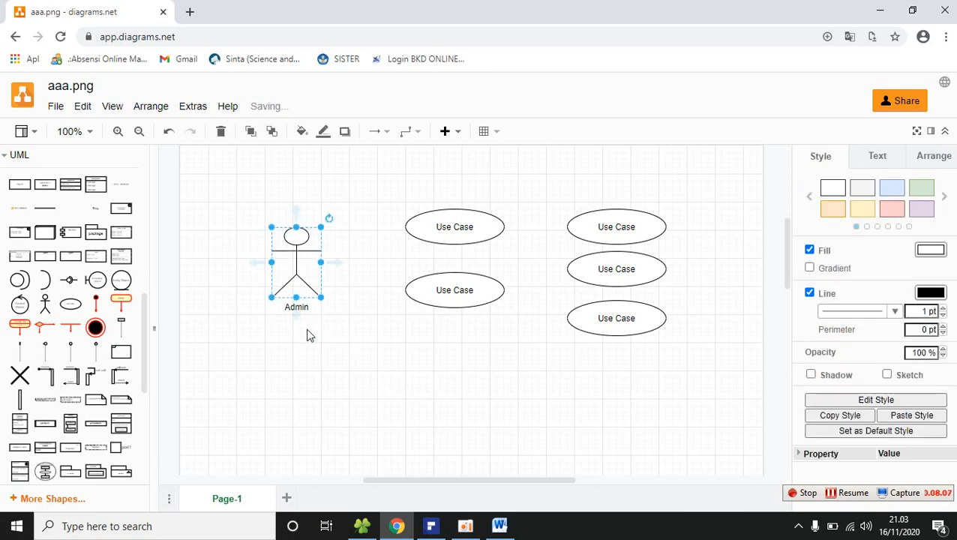
key("Up")
key("Up")
key("Up")
key("Up")
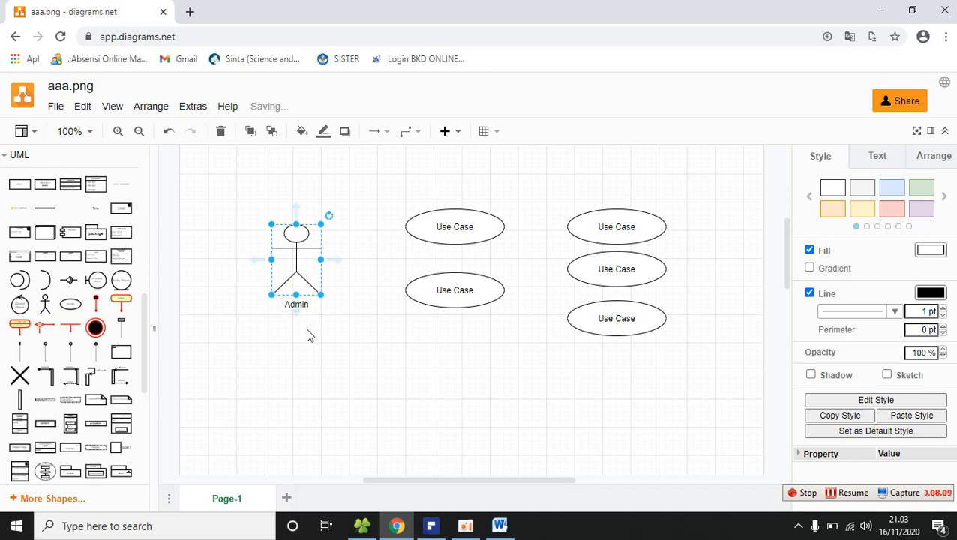
left_click(319, 336)
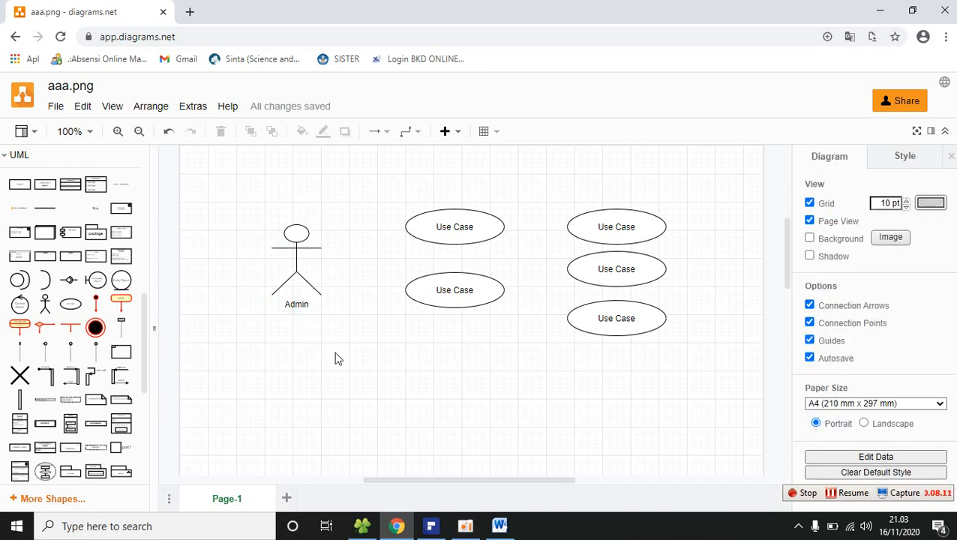
Add a UML Association 3 arrow to the blank area below the Admin actor
left_click_drag(146, 332, 124, 420)
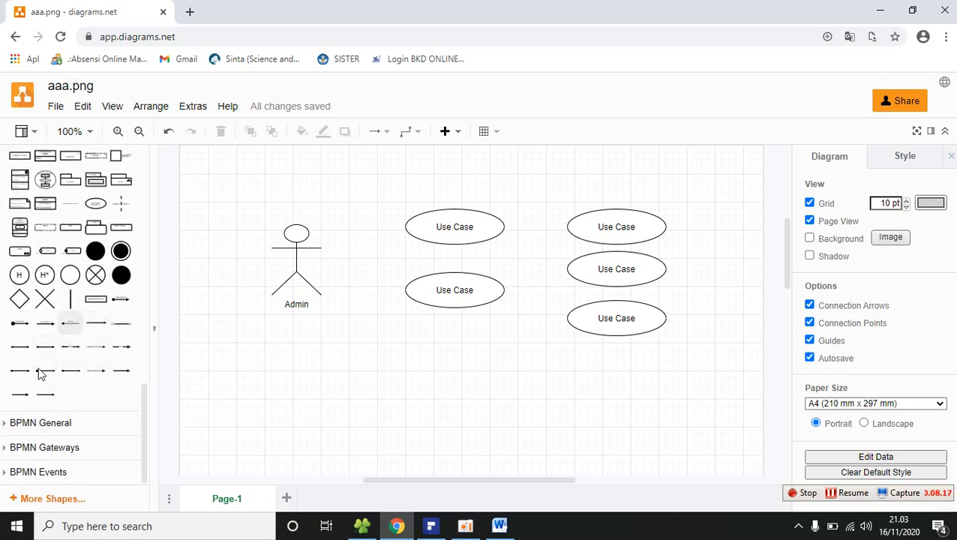
mouse_move(45, 400)
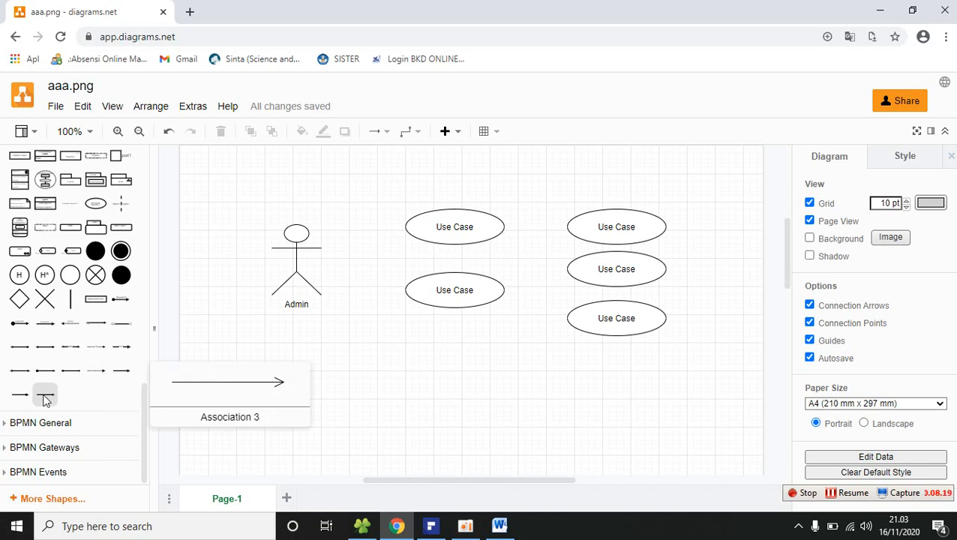
left_click_drag(45, 400, 265, 389)
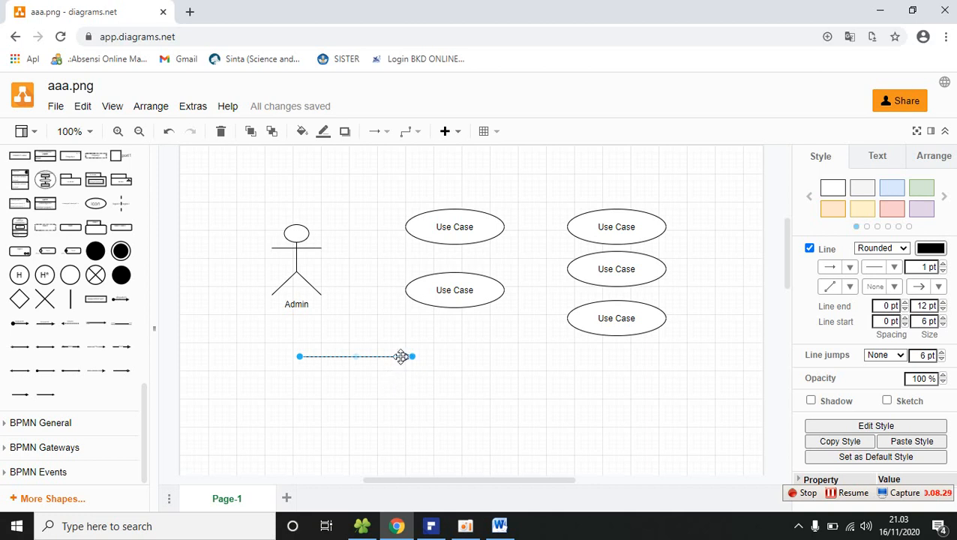
left_click(403, 385)
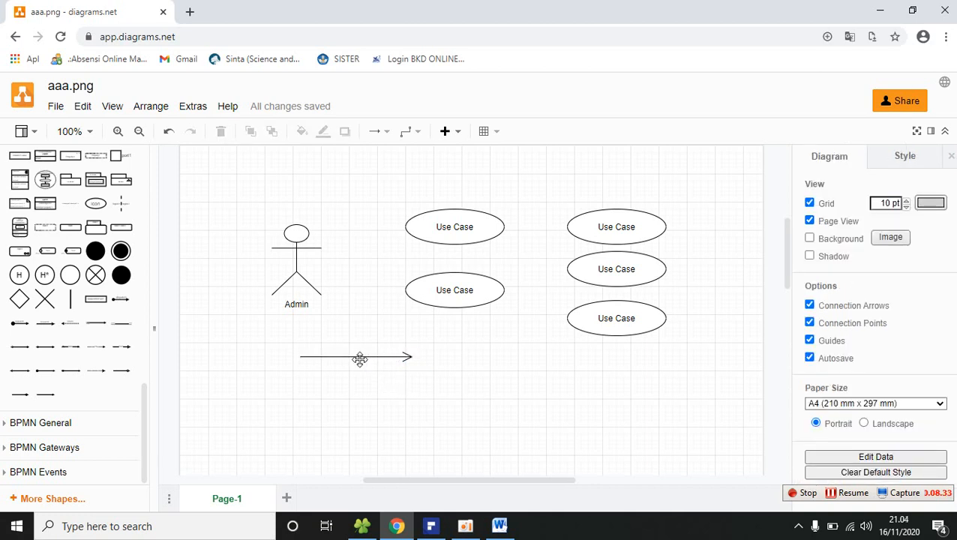
Set the association arrow's line end to None so it becomes a plain line
left_click(361, 357)
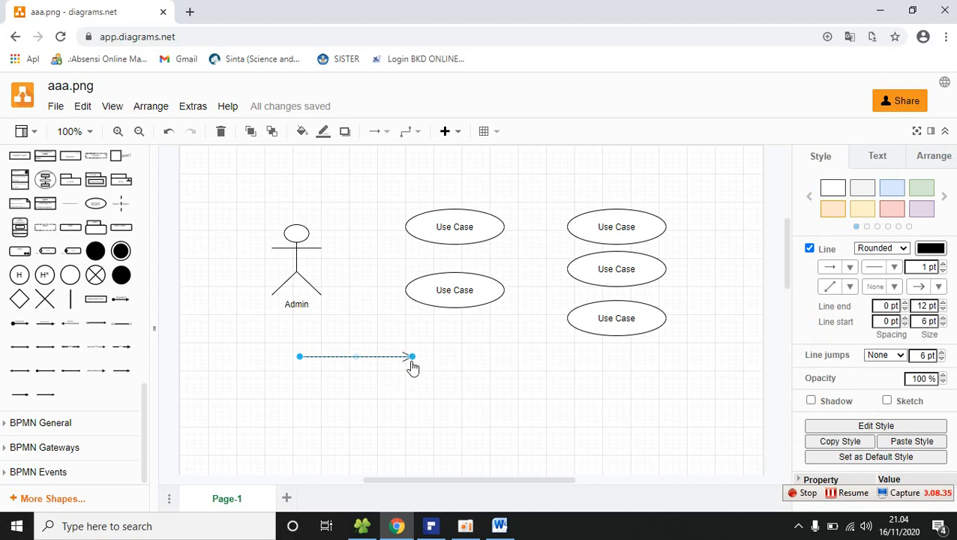
left_click(940, 289)
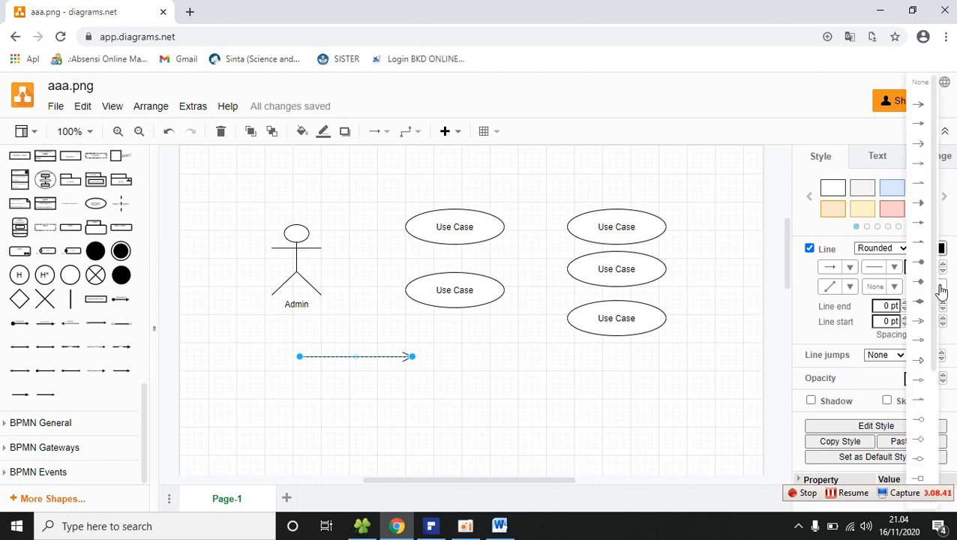
left_click(922, 87)
left_click(350, 377)
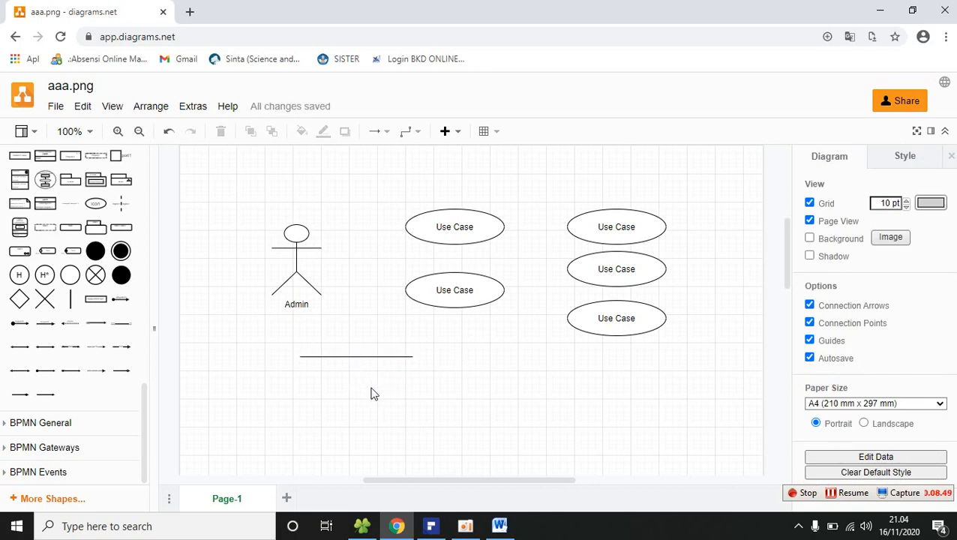
Try to attach the line to the Admin actor by bending it, and reset it to one straight segment
left_click(357, 357)
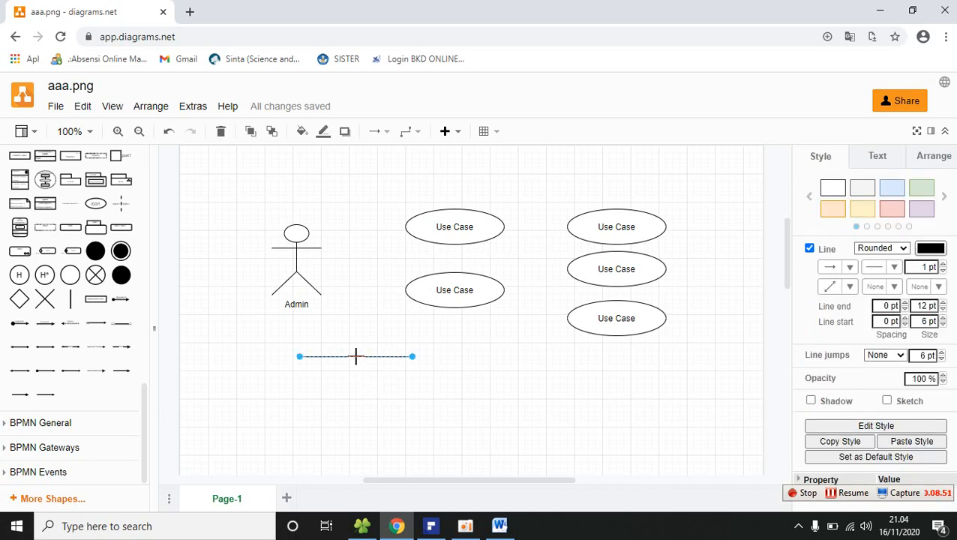
left_click_drag(375, 334, 382, 259)
left_click_drag(299, 359, 324, 281)
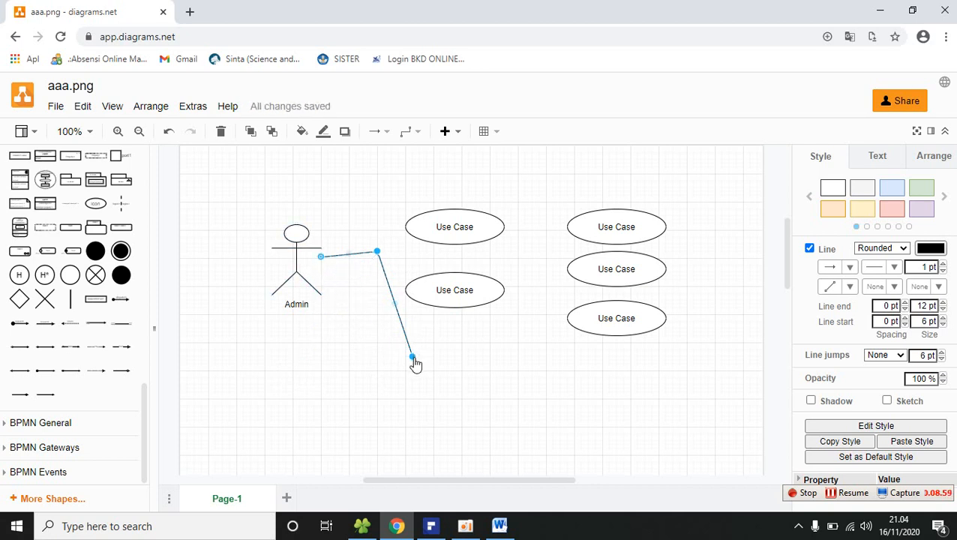
left_click_drag(377, 254, 301, 386)
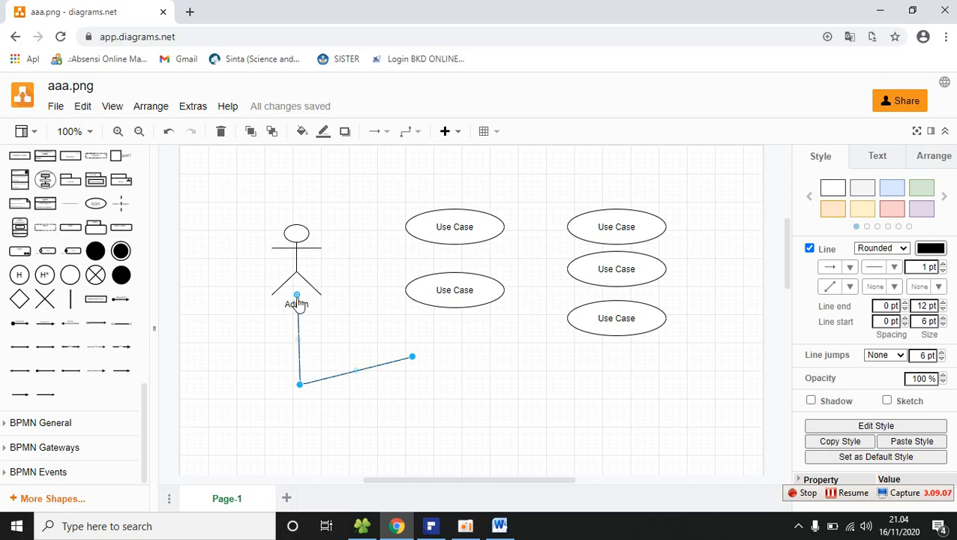
left_click_drag(297, 296, 257, 349)
left_click(850, 288)
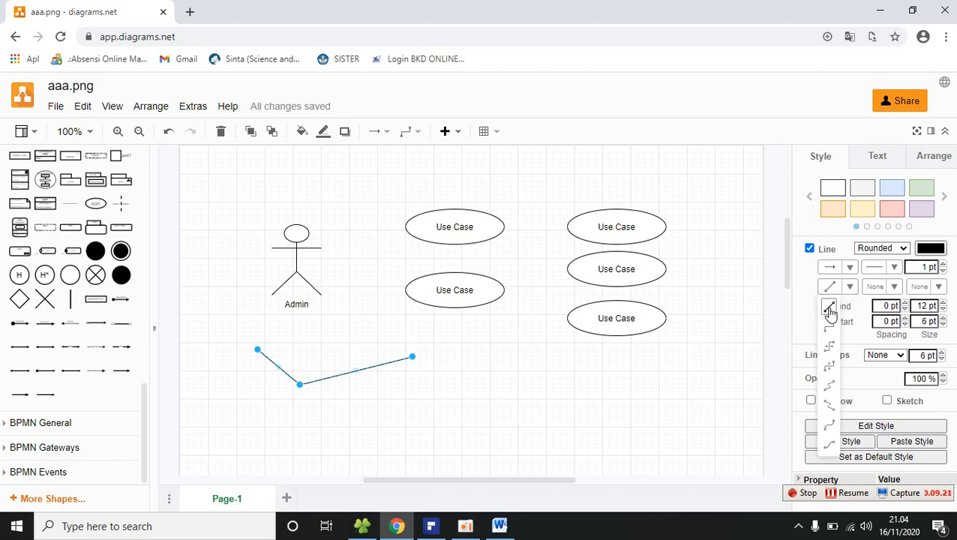
left_click(830, 310)
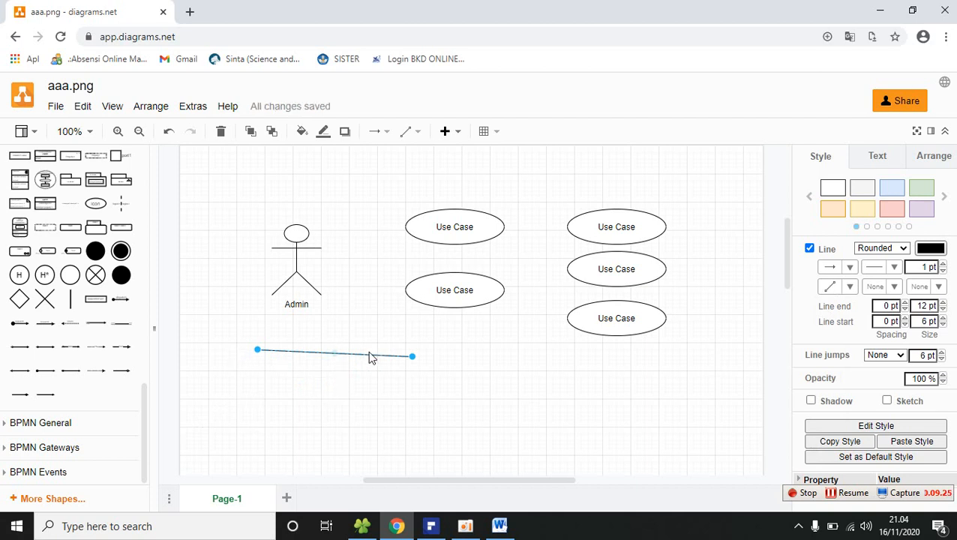
Place the plain line between the Admin actor and the upper use case of the first column, attached to the ellipse's edge
left_click_drag(344, 354, 412, 238)
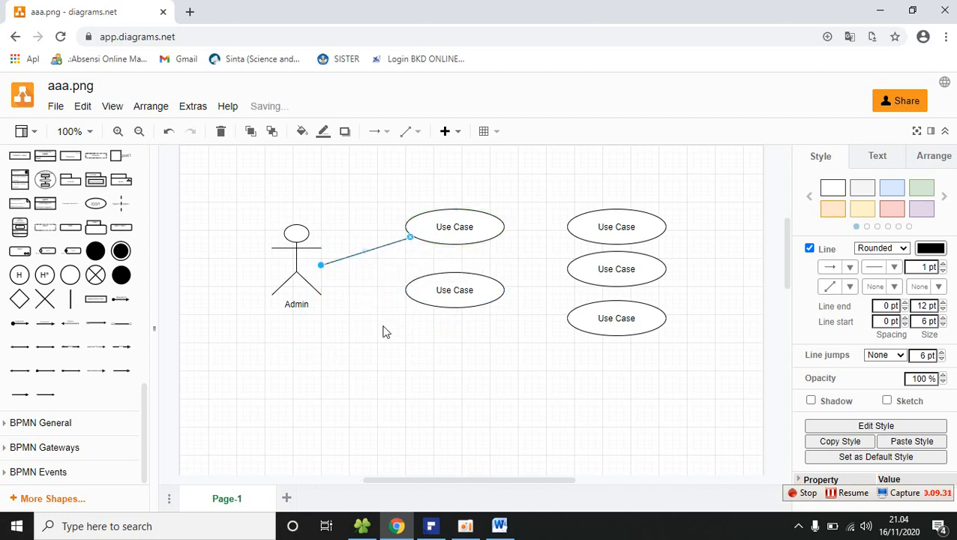
left_click(382, 332)
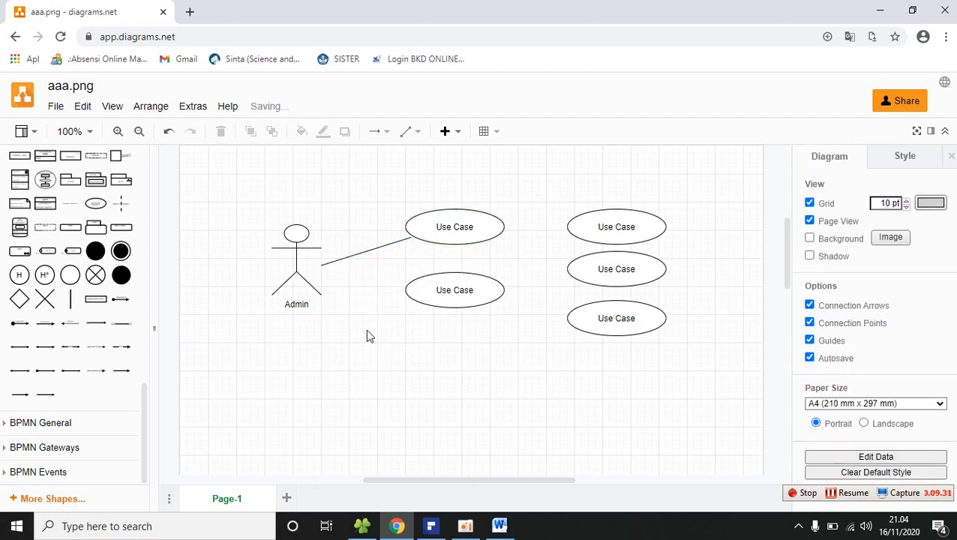
left_click(381, 246)
left_click_drag(411, 244, 408, 234)
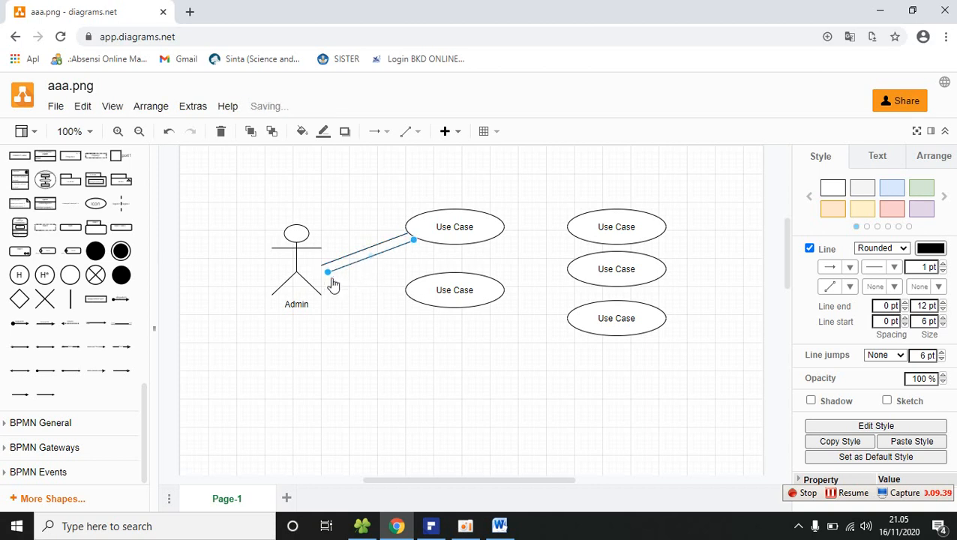
Connect the duplicate line from the Admin actor to the lower use case of the first column
left_click_drag(322, 266, 320, 264)
left_click_drag(414, 242, 404, 285)
left_click(389, 323)
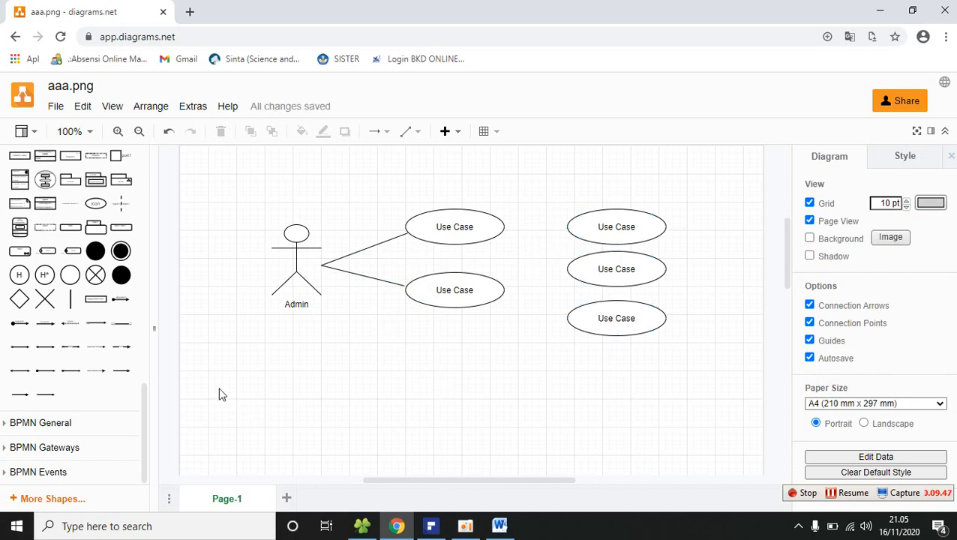
Add a dashed UML Use dependency arrow below the first column of use cases and label it <<include>>
mouse_move(96, 349)
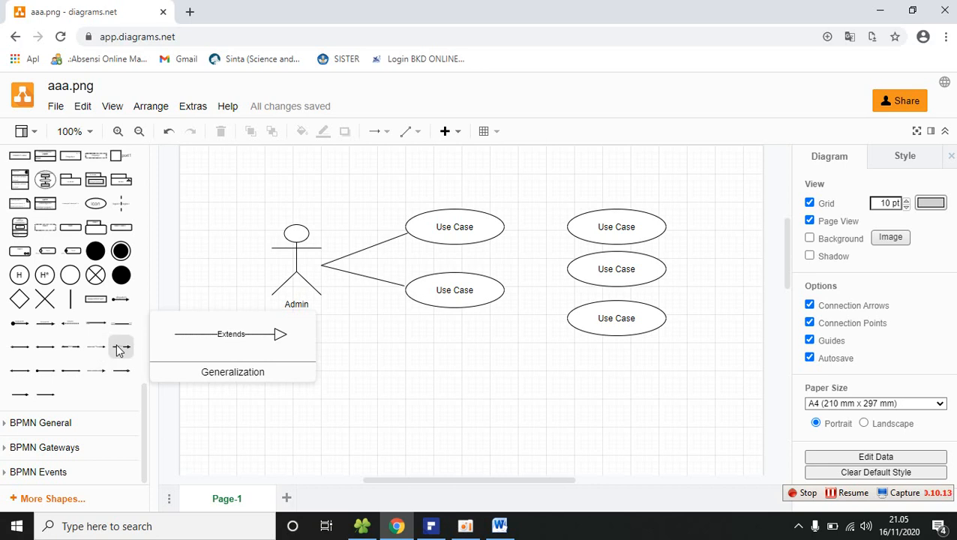
left_click_drag(95, 350, 363, 355)
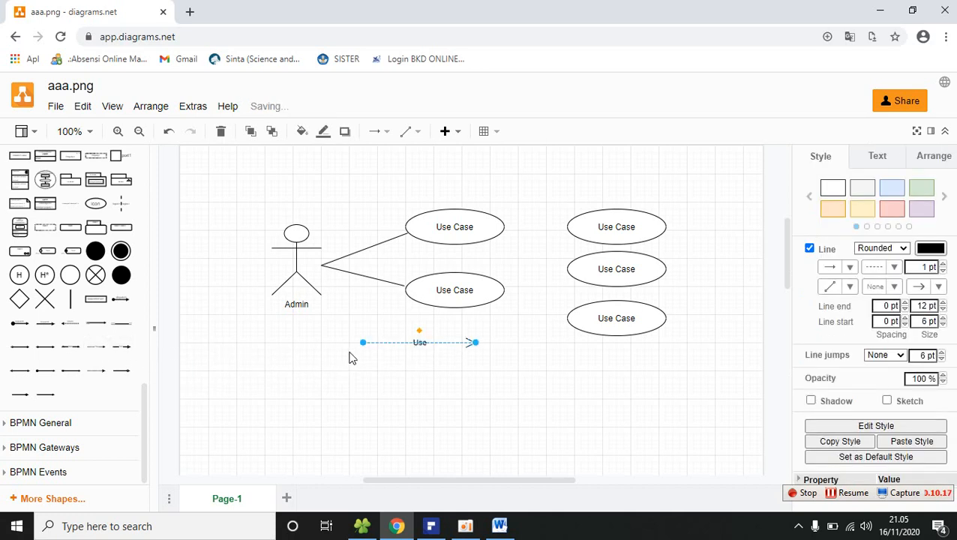
key("F2")
type("<<include>>")
left_click(432, 370)
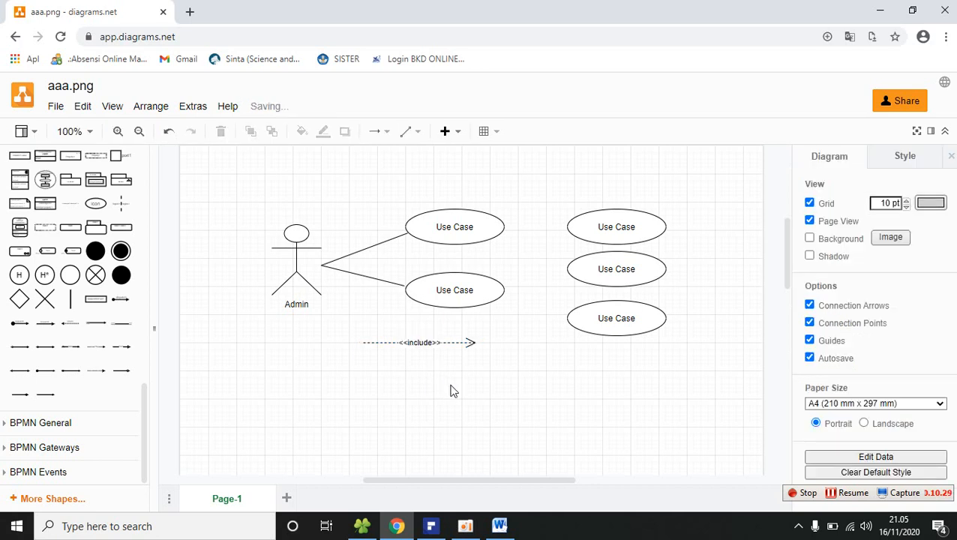
Reverse the <<include>> arrow by giving its line start a small arrowhead and setting its line end to None
left_click(453, 342)
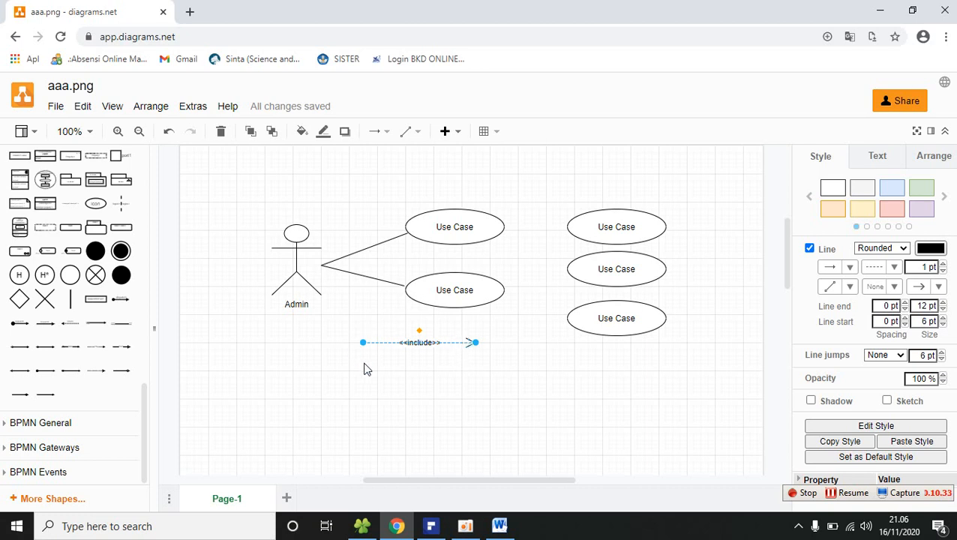
left_click(895, 289)
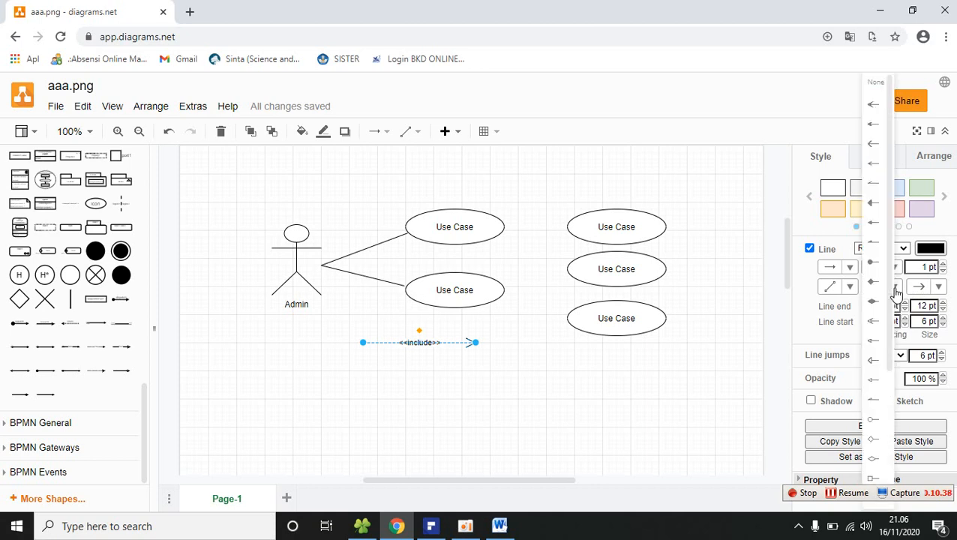
left_click(874, 165)
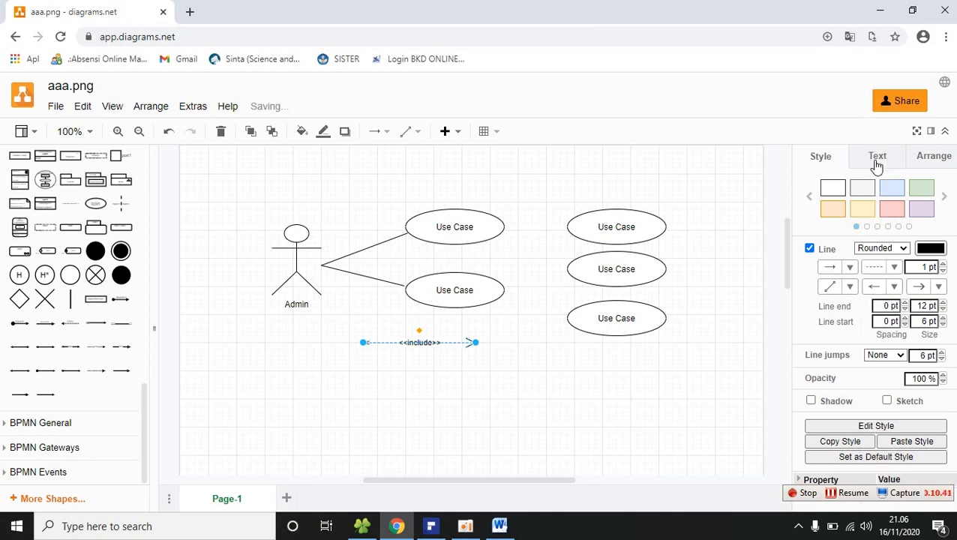
left_click(937, 286)
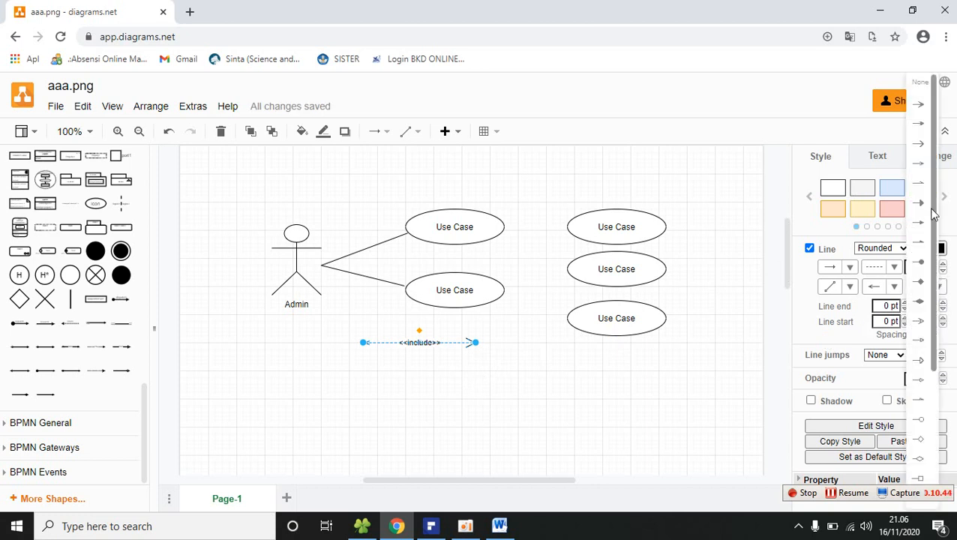
left_click(921, 83)
left_click(399, 383)
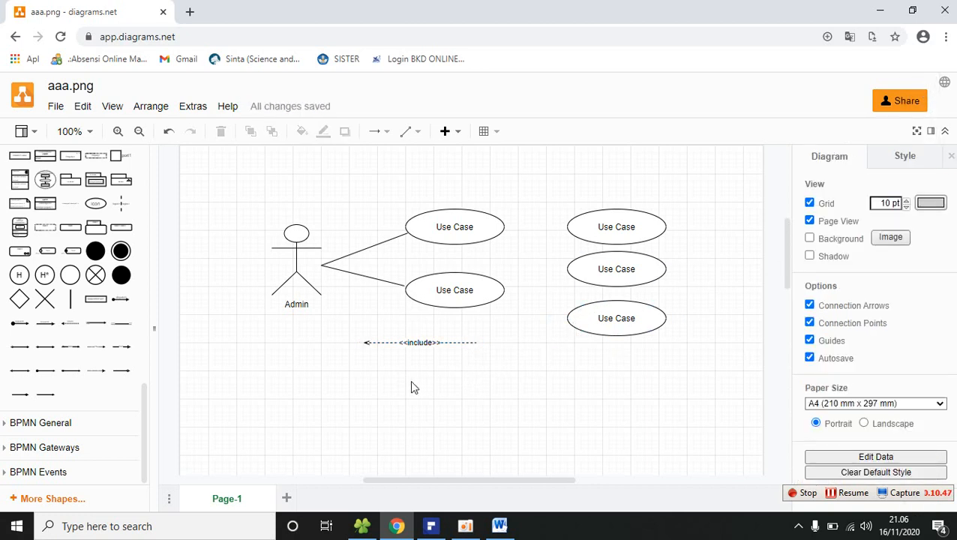
Connect the <<include>> arrow between the top use cases of both columns, with its arrowhead at the first-column ellipse
left_click(387, 342)
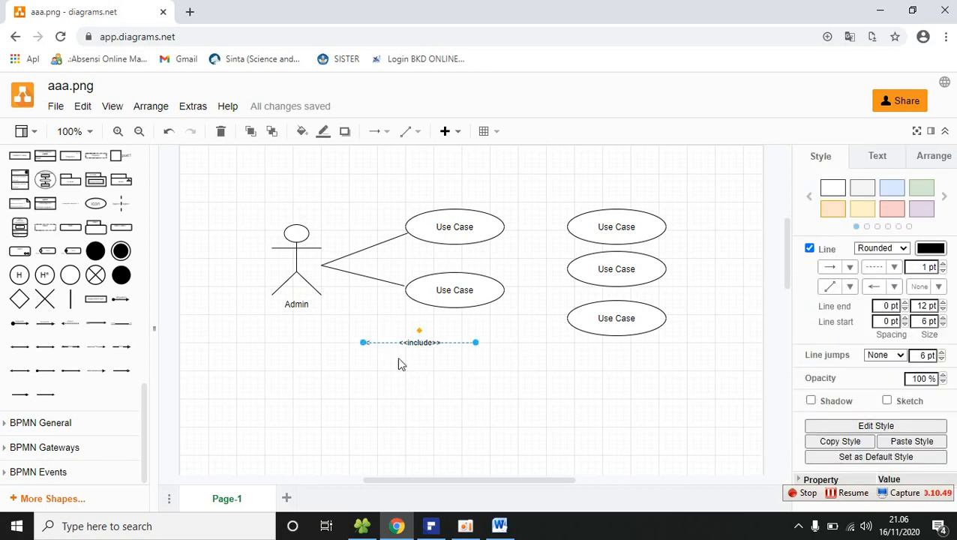
left_click_drag(390, 342, 530, 229)
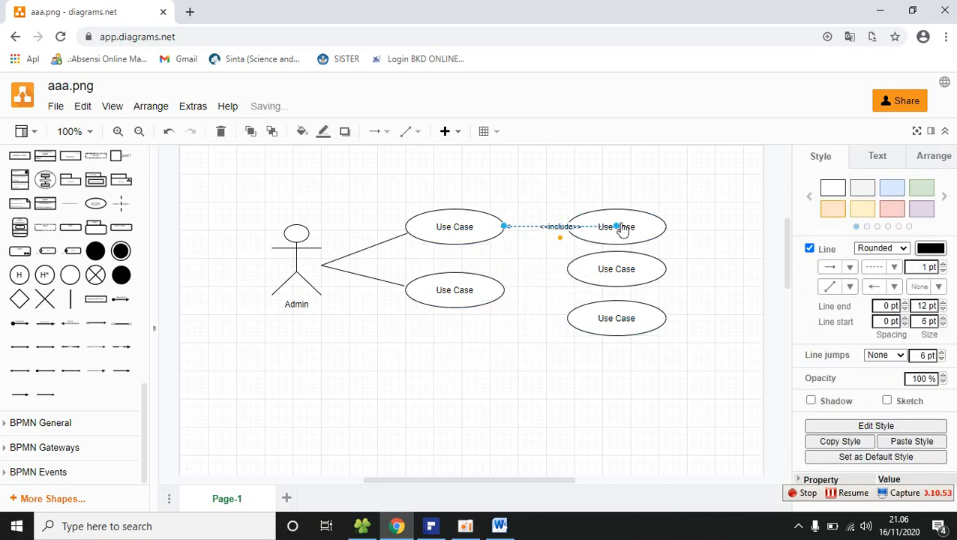
left_click_drag(617, 227, 568, 238)
left_click(525, 250)
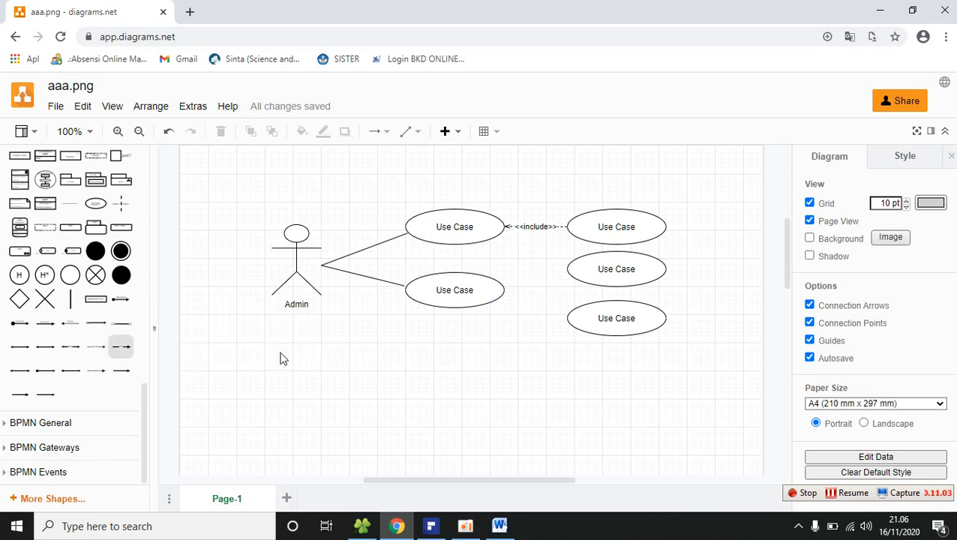
Duplicate the <<include>> arrow and connect the copy between the first column's lower use case and the second column's middle one
left_click(535, 228)
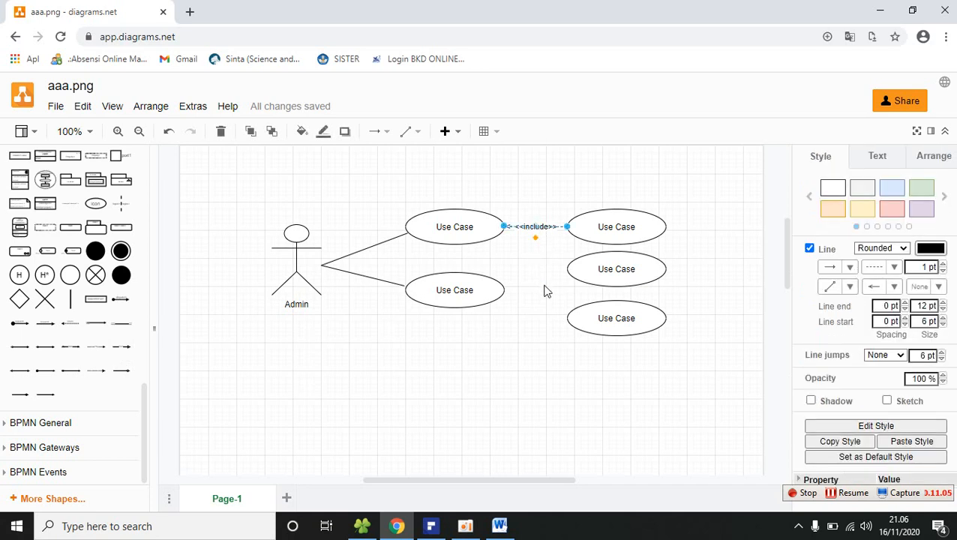
key("ctrl+d")
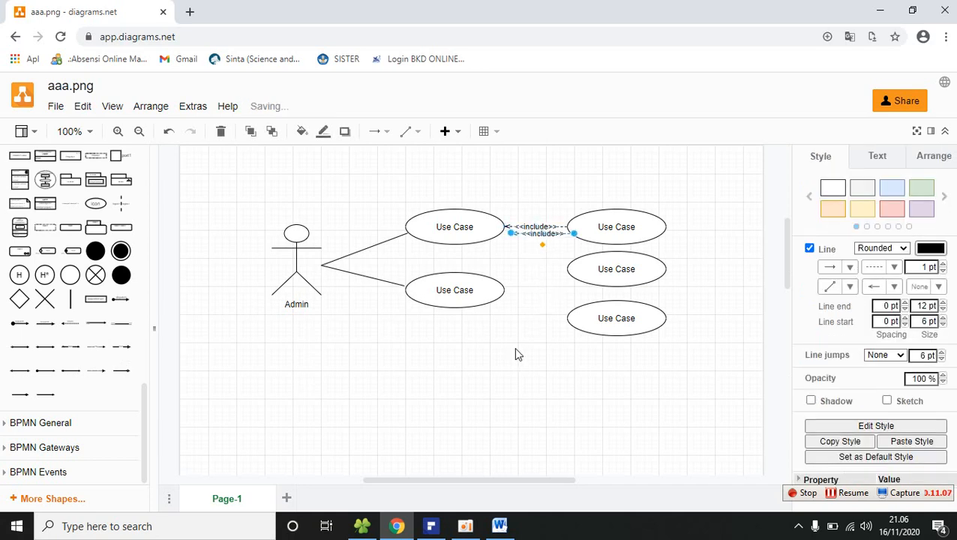
left_click_drag(572, 237, 504, 290)
left_click_drag(511, 239, 566, 269)
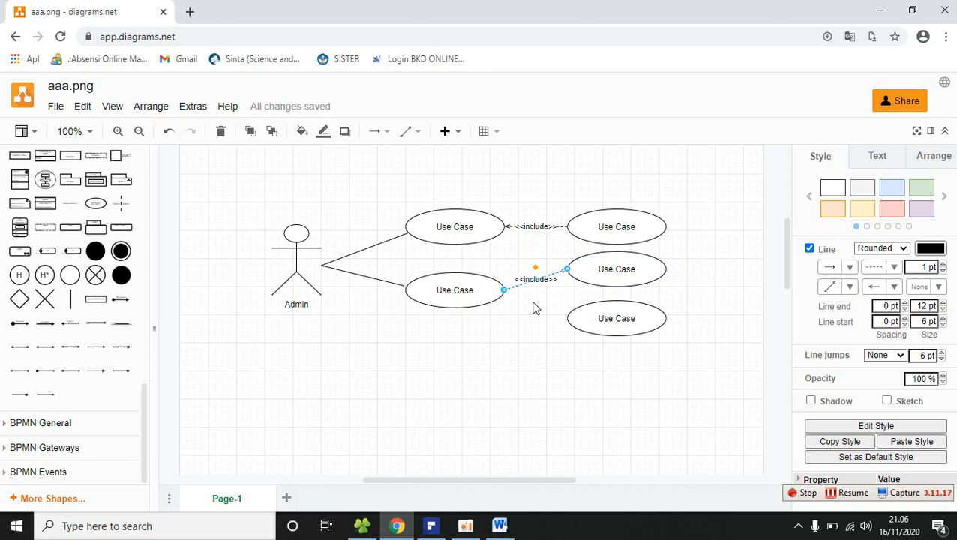
Relabel the dashed arrow between the first column's lower use case and the second column's middle one as <<entend>>
type("<<ente")
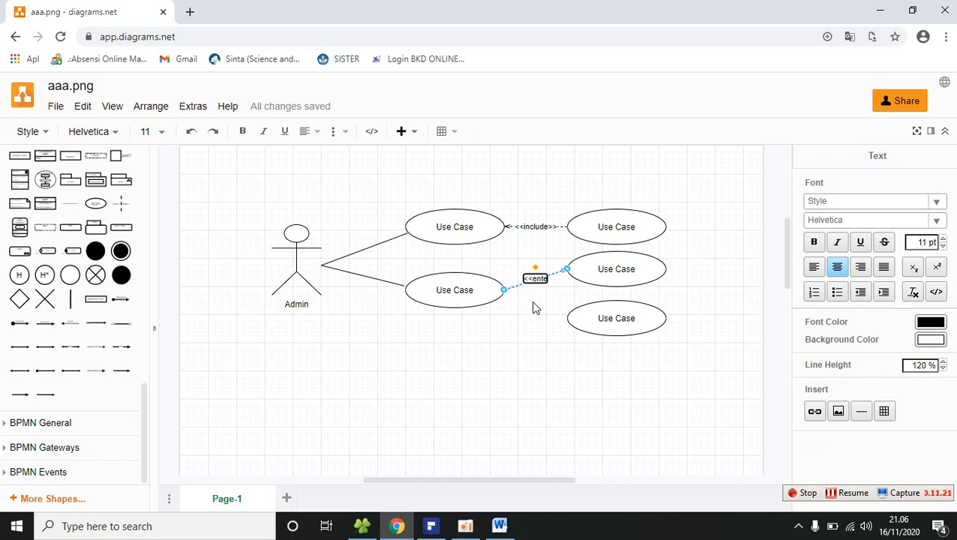
type("nd>")
key("BackSpace")
key("BackSpace")
type(">>")
left_click(537, 330)
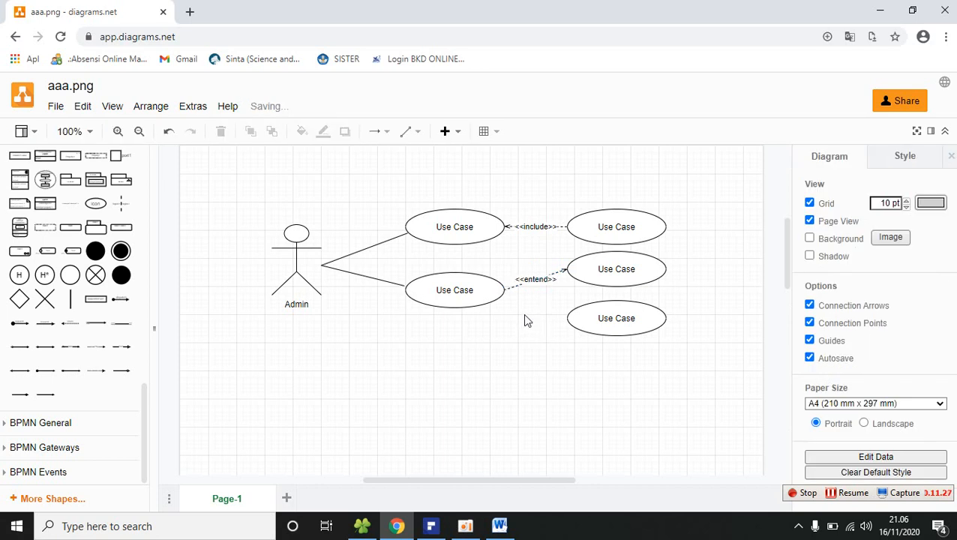
Duplicate the <<entend>> arrow and connect the copy from the first column's lower use case to the second column's bottom one
left_click(516, 285)
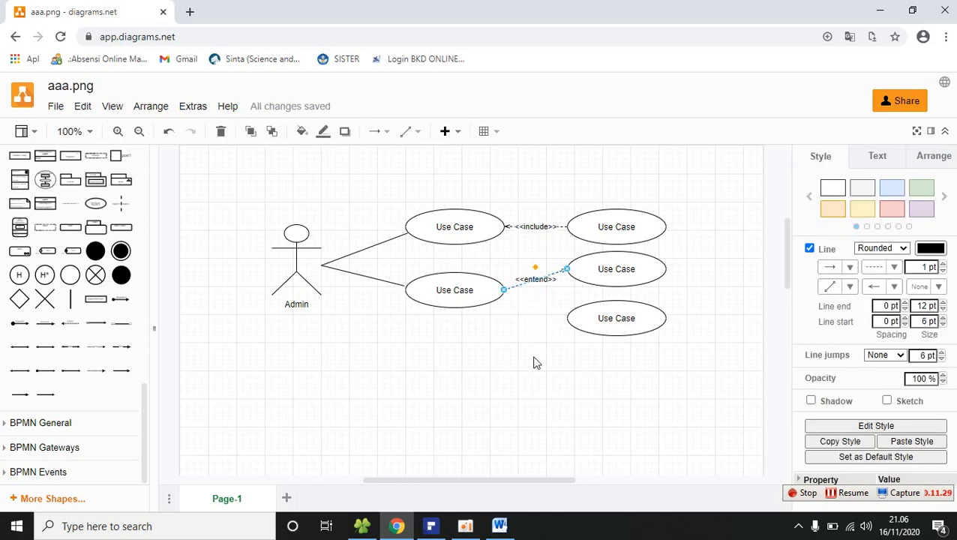
key("ctrl+d")
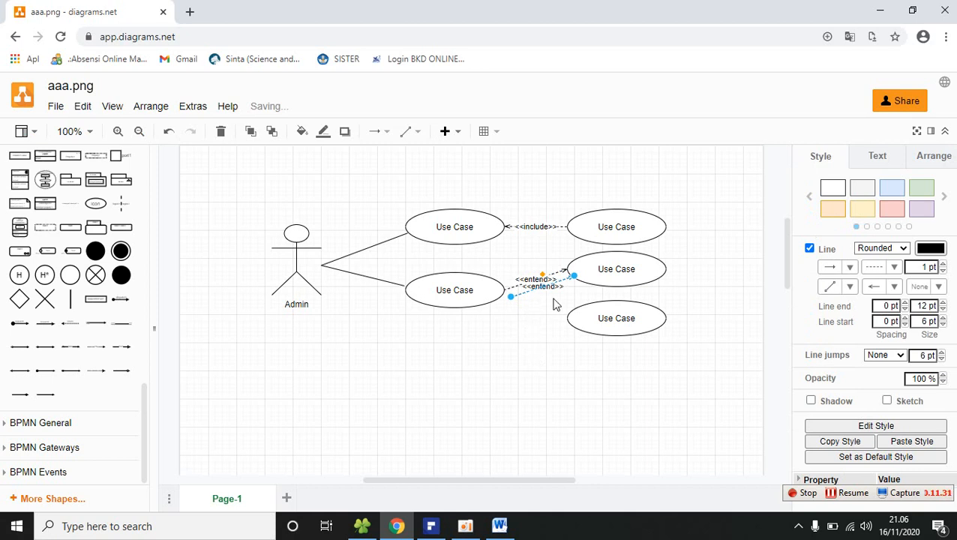
left_click_drag(577, 281, 568, 321)
left_click_drag(513, 309, 504, 291)
left_click(502, 330)
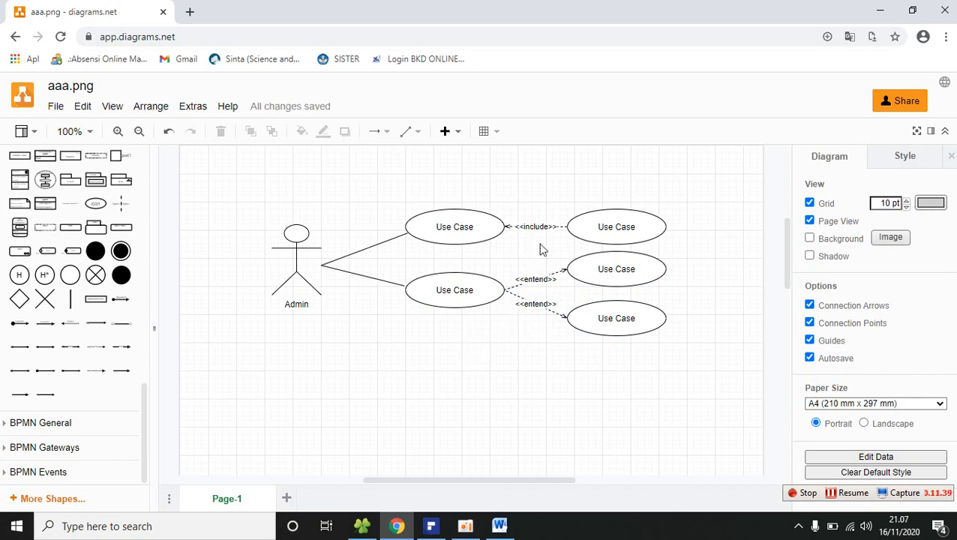
Set the label font size of the <<include>> arrow and both <<entend>> arrows to 12 pt
left_click(535, 226)
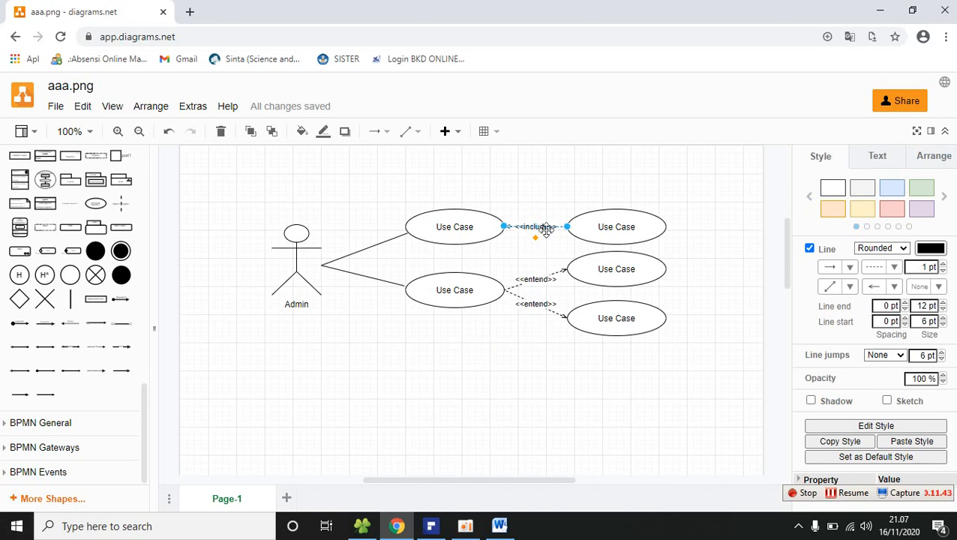
left_click(551, 276, "shift")
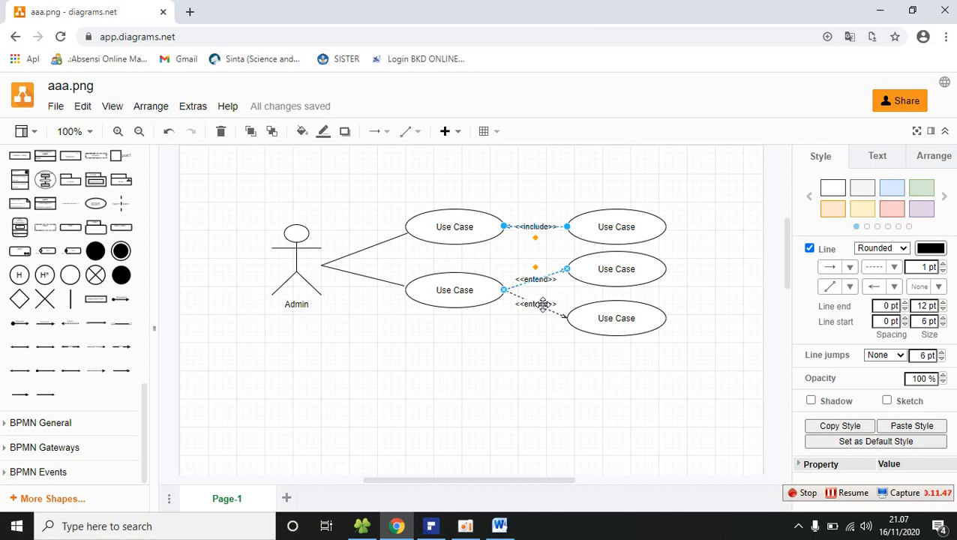
left_click(540, 304, "shift")
left_click(877, 162)
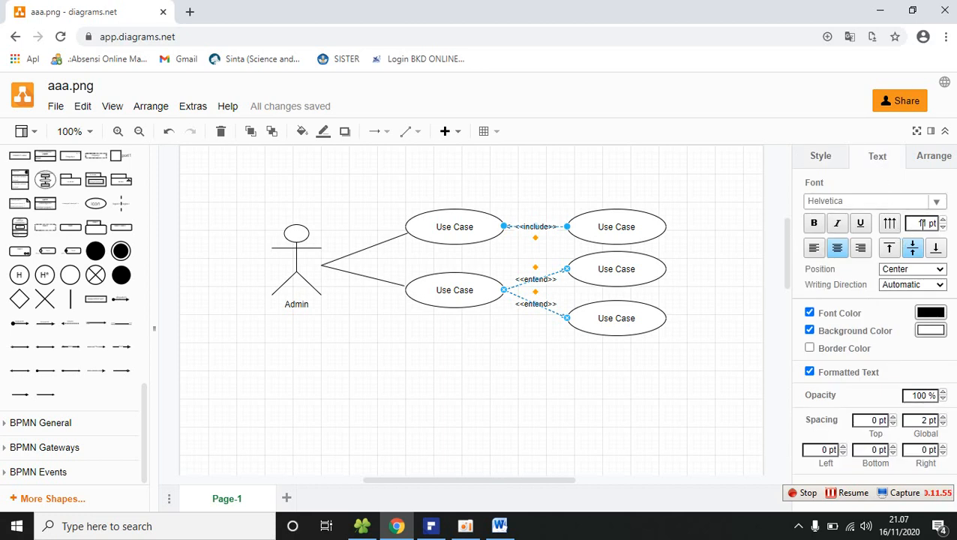
left_click(944, 219)
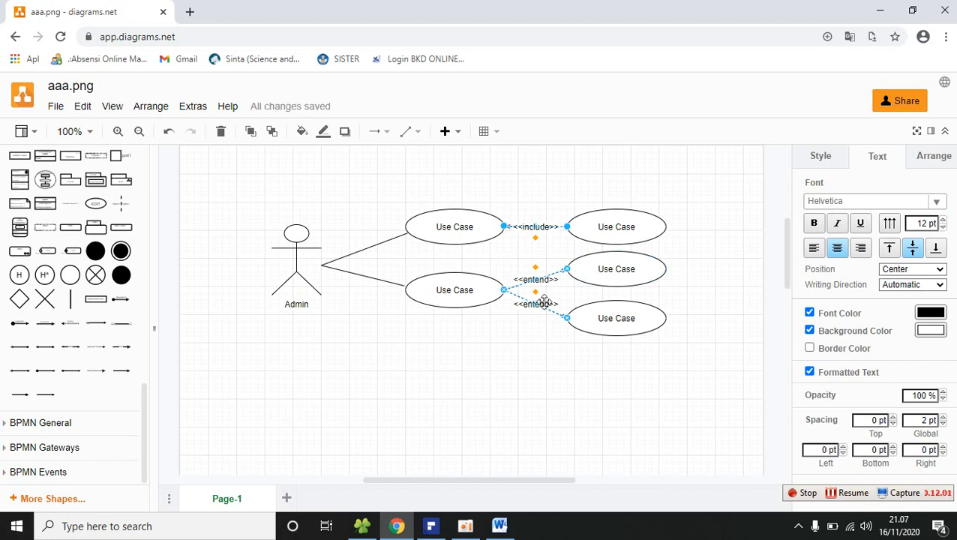
left_click(496, 370)
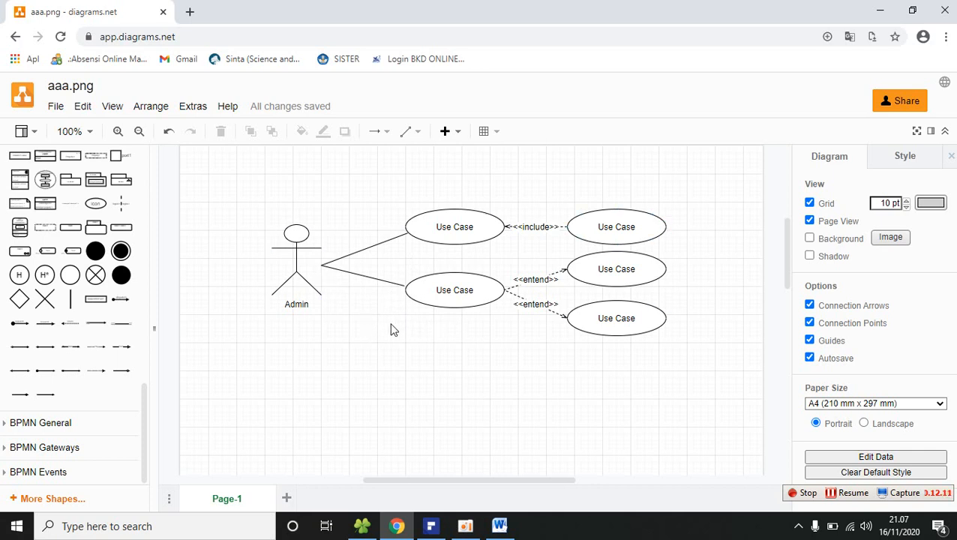
Set the line width of every shape and connector in the diagram to 2 pt
key("ctrl+a")
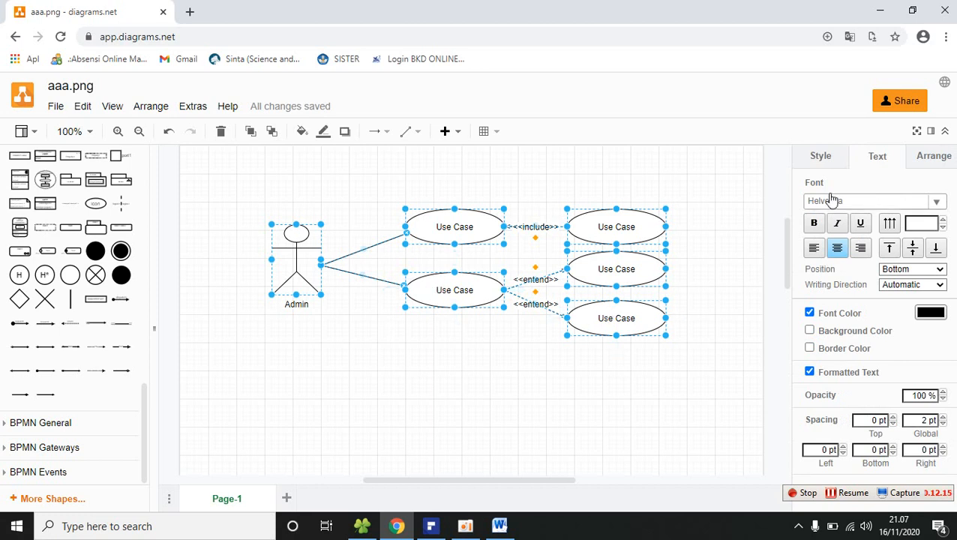
left_click(822, 158)
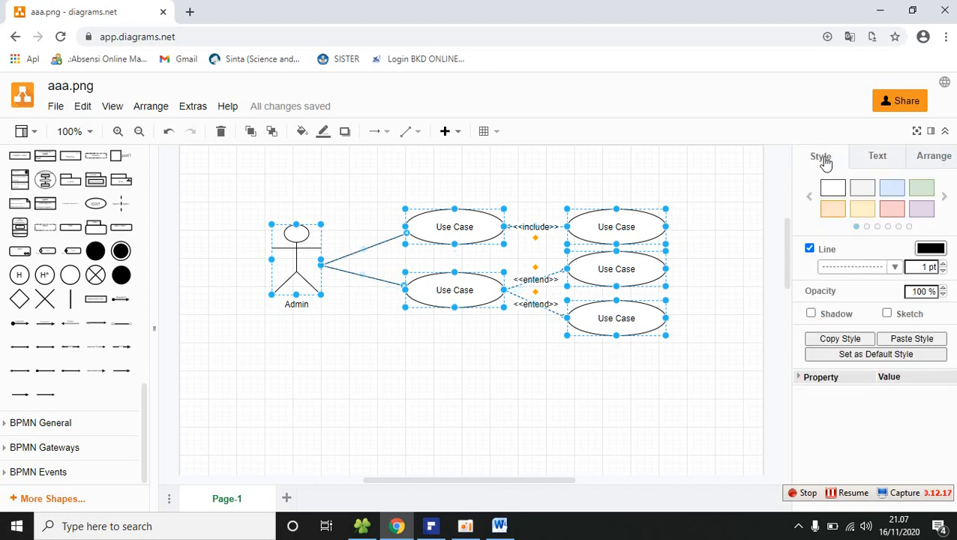
left_click(944, 263)
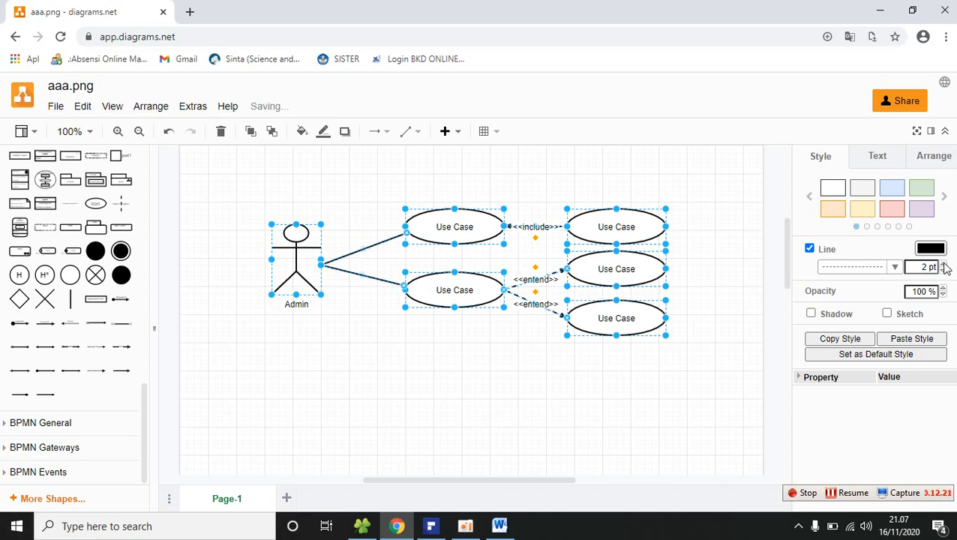
left_click(465, 363)
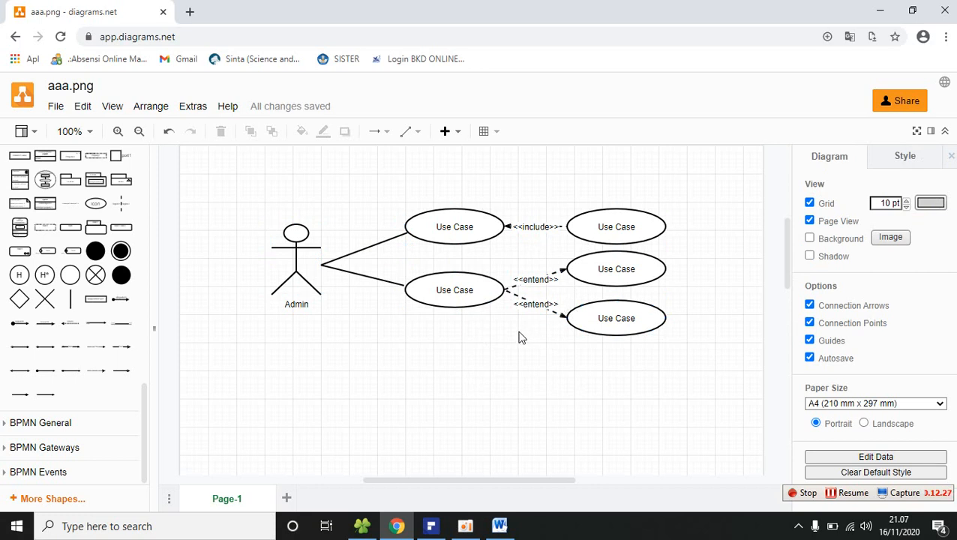
Change the line start of the <<include>> arrow to an open arrowhead
left_click(512, 229)
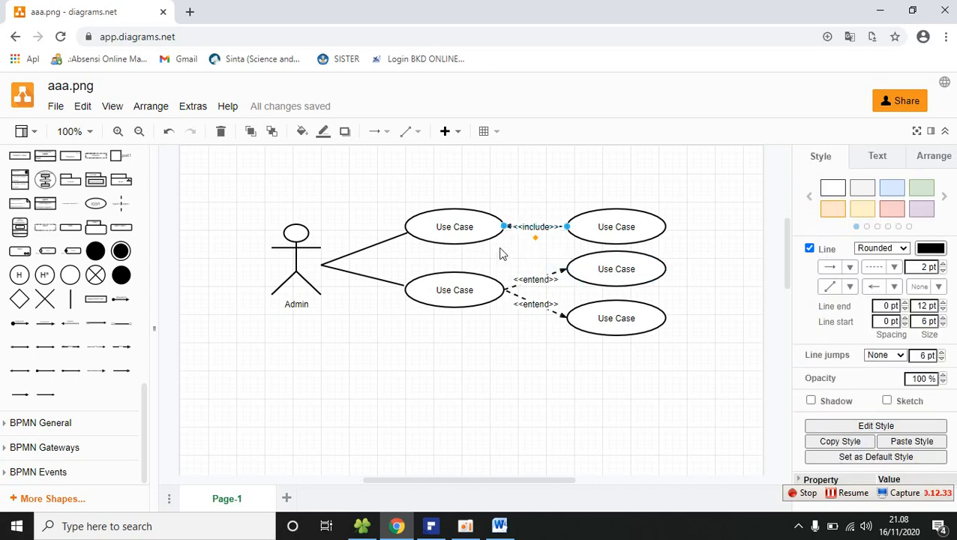
left_click(894, 287)
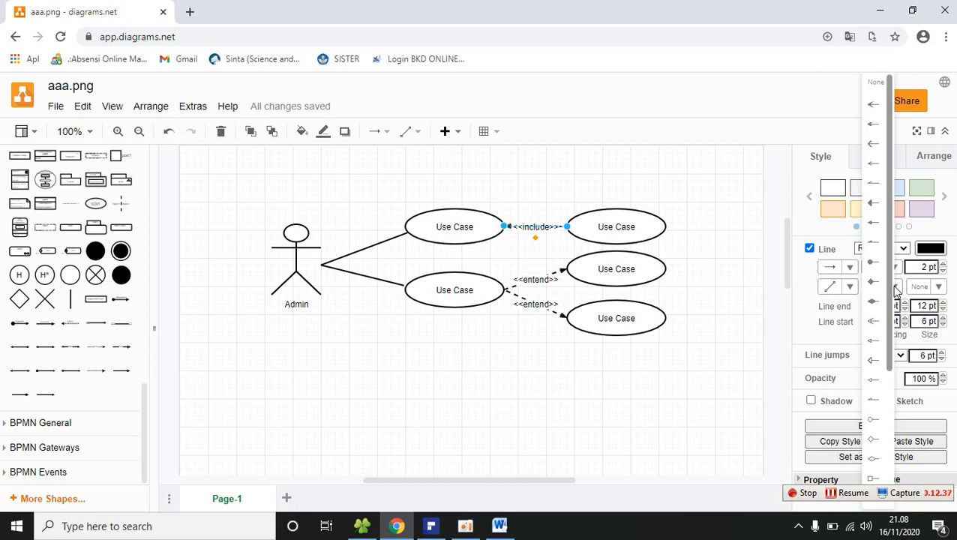
left_click(872, 168)
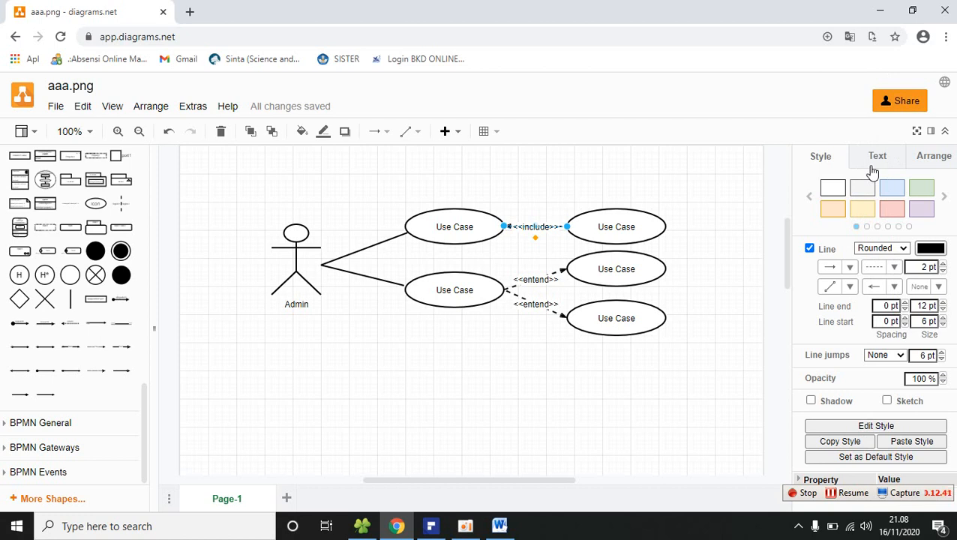
left_click(895, 288)
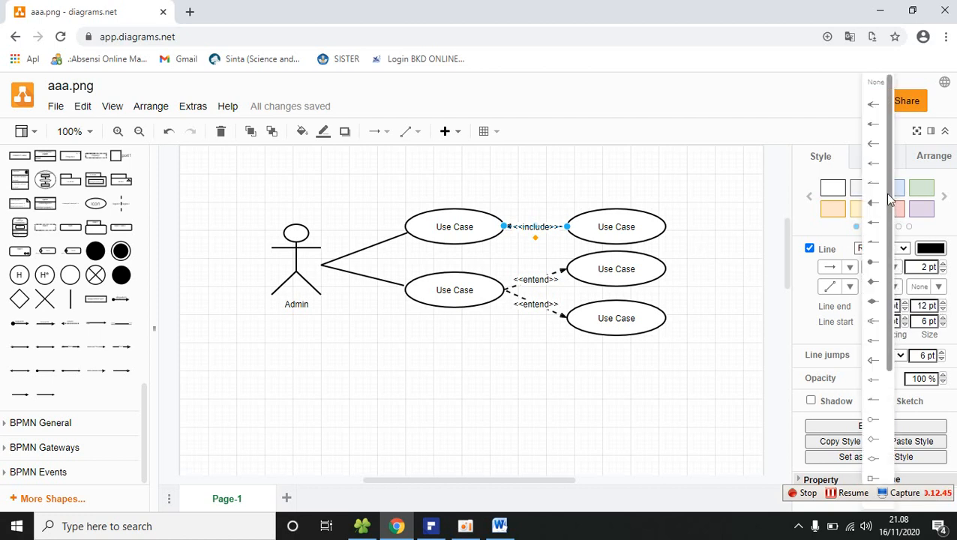
left_click(875, 147)
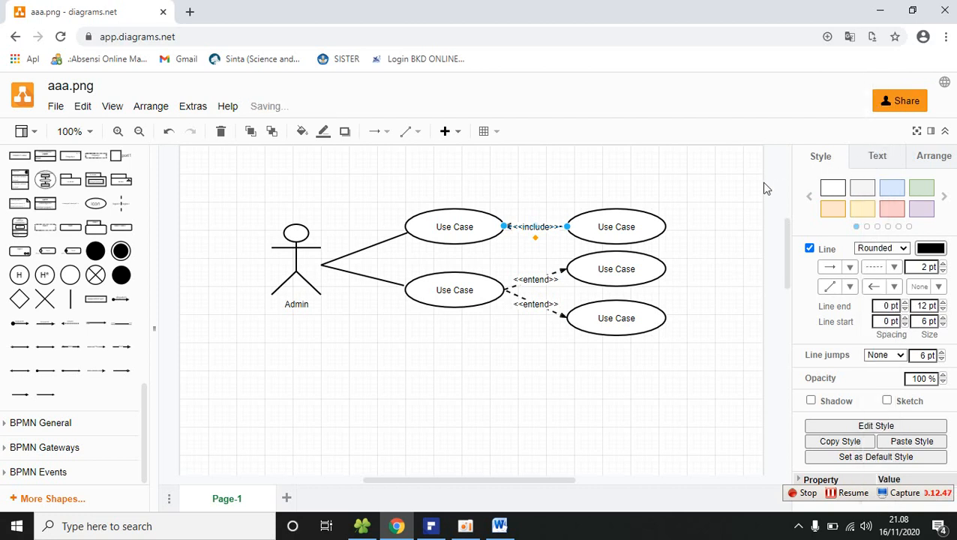
left_click(709, 204)
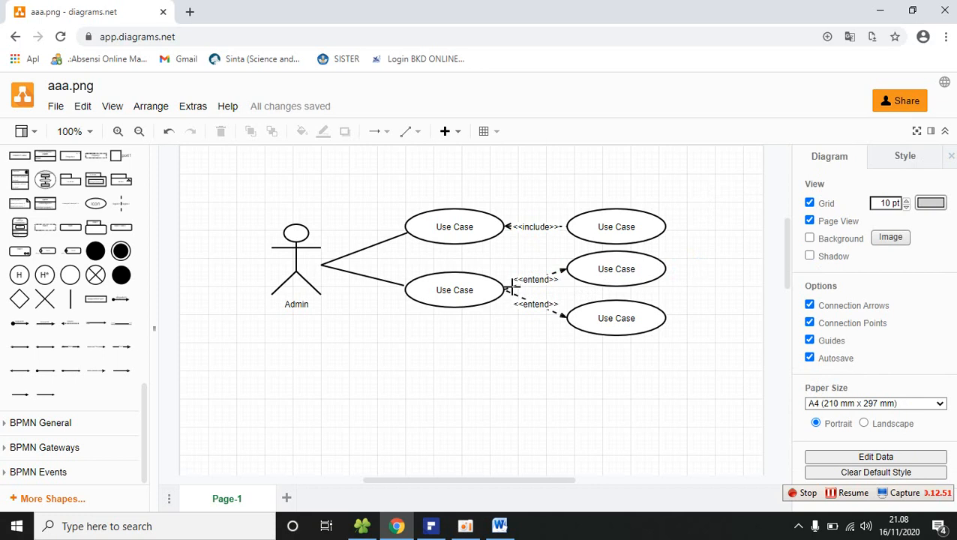
Change the line start of both <<entend>> arrows to an open arrowhead
left_click(512, 288)
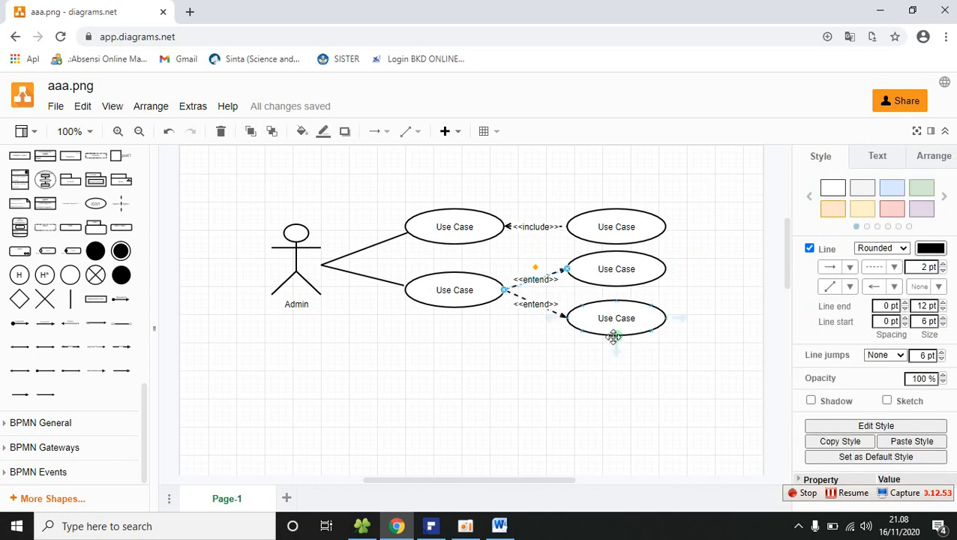
left_click(890, 287)
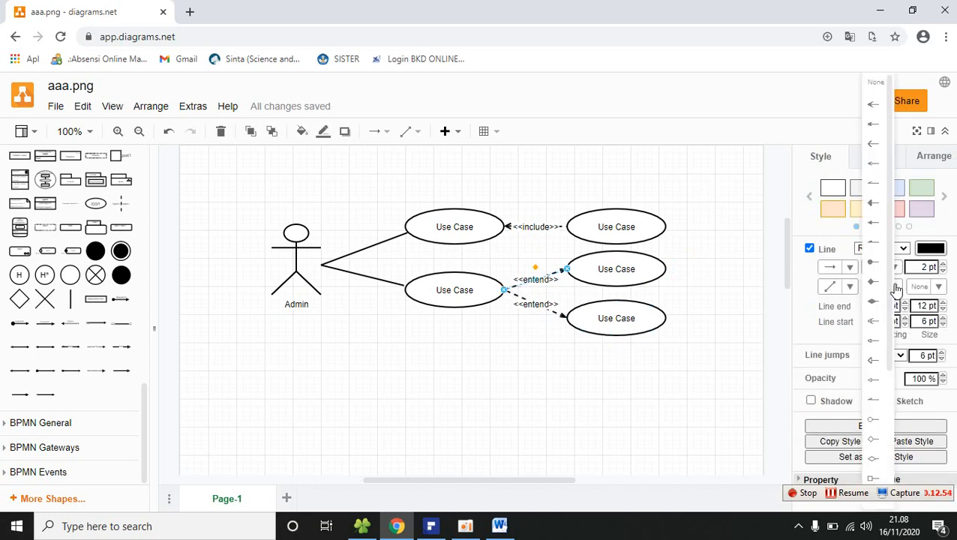
left_click(873, 147)
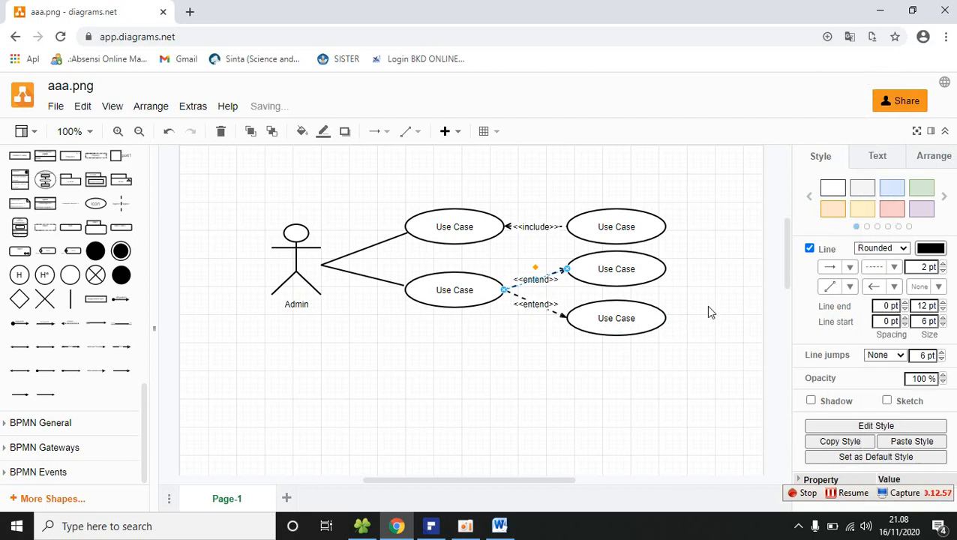
left_click(536, 305)
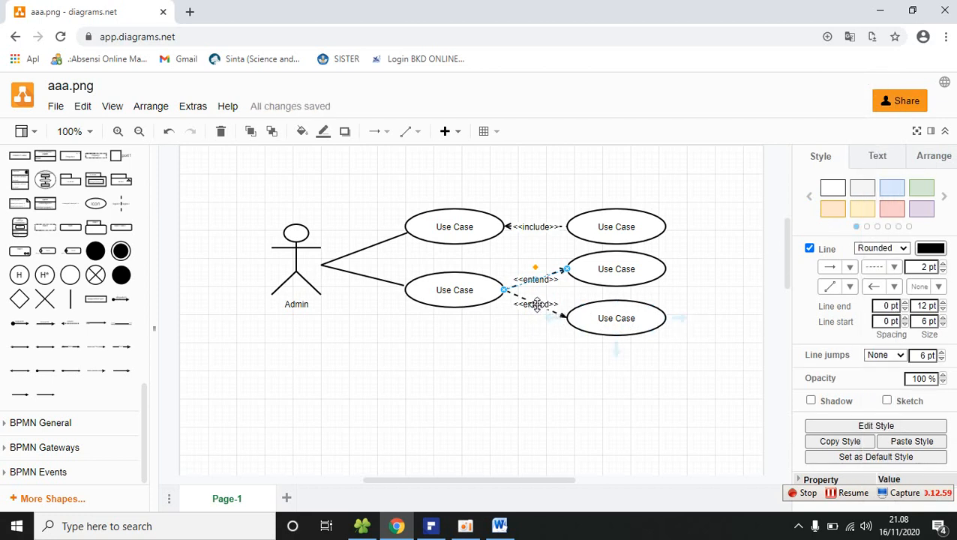
left_click(895, 287)
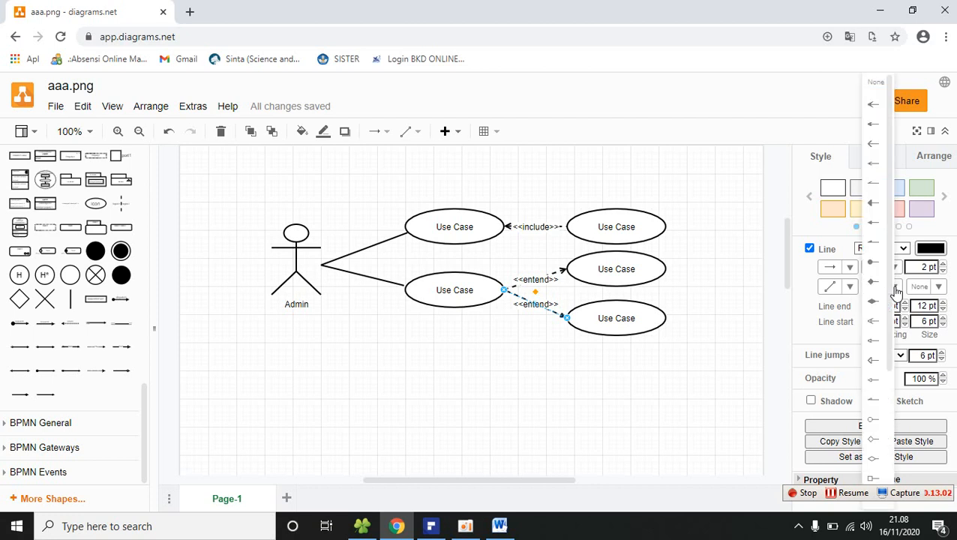
left_click(875, 147)
left_click(601, 358)
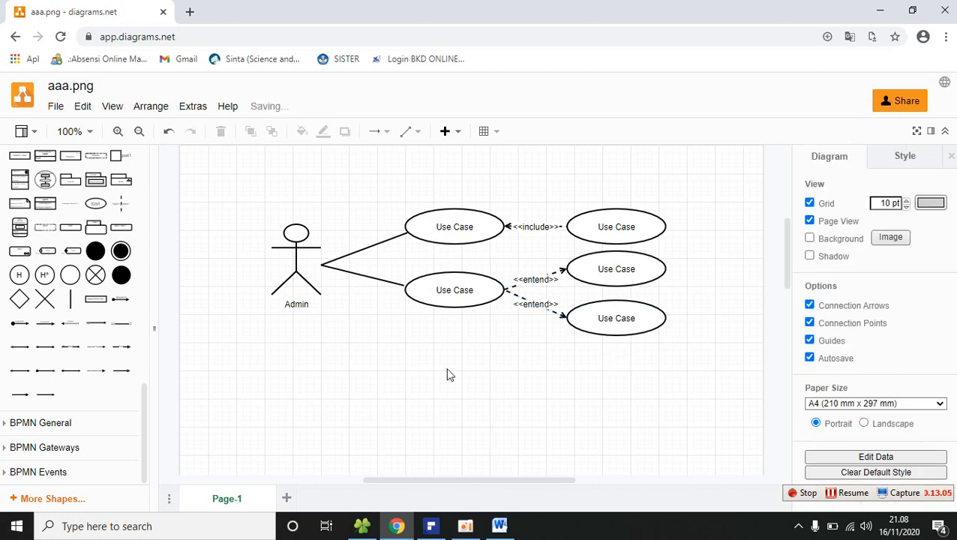
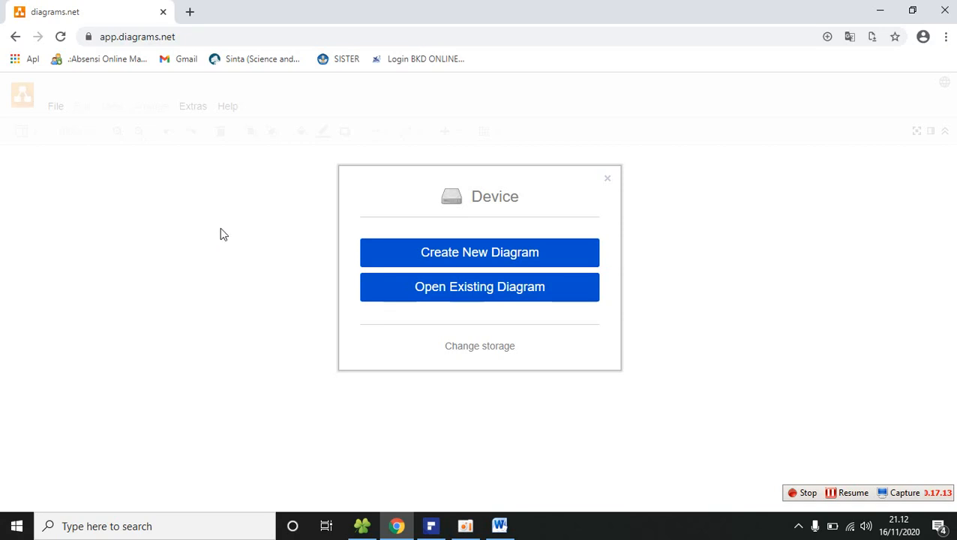
Create a new blank diagram as an Editable Bitmap Image (.png) and save it as bbb in Documents
left_click(474, 255)
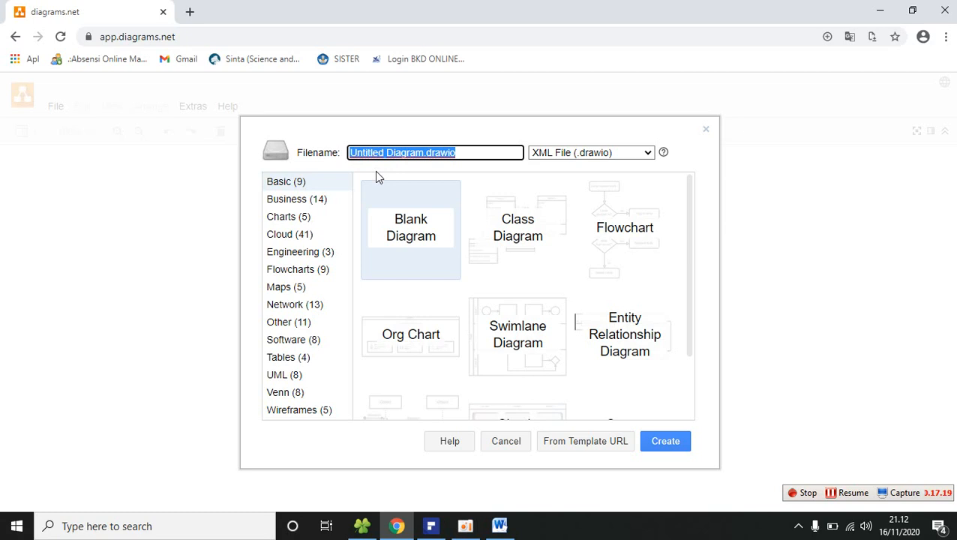
type("bbb")
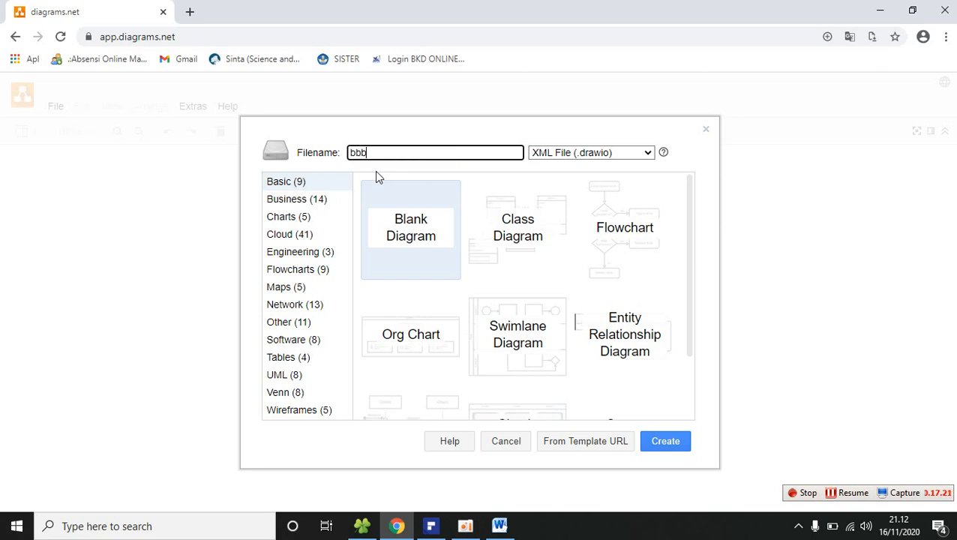
left_click(648, 153)
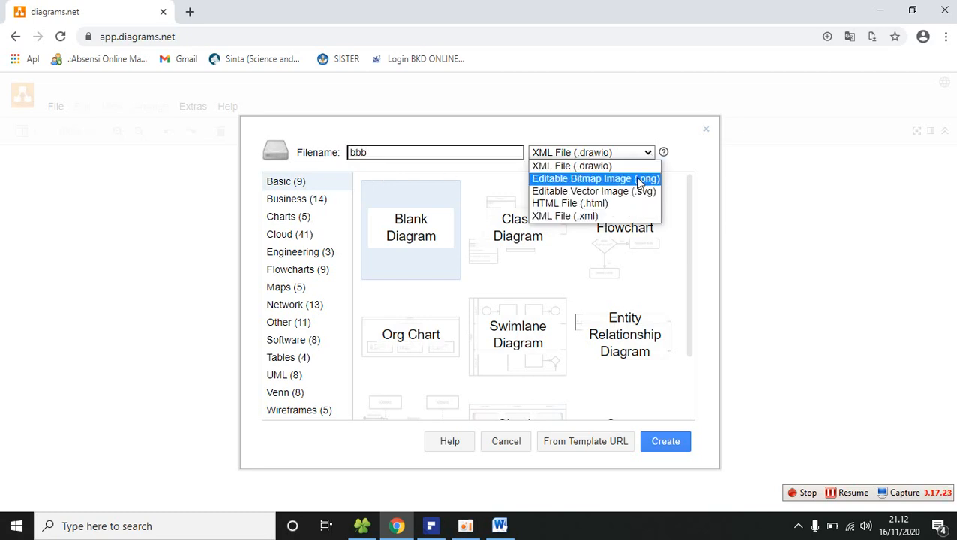
left_click(634, 178)
left_click(408, 225)
left_click(664, 442)
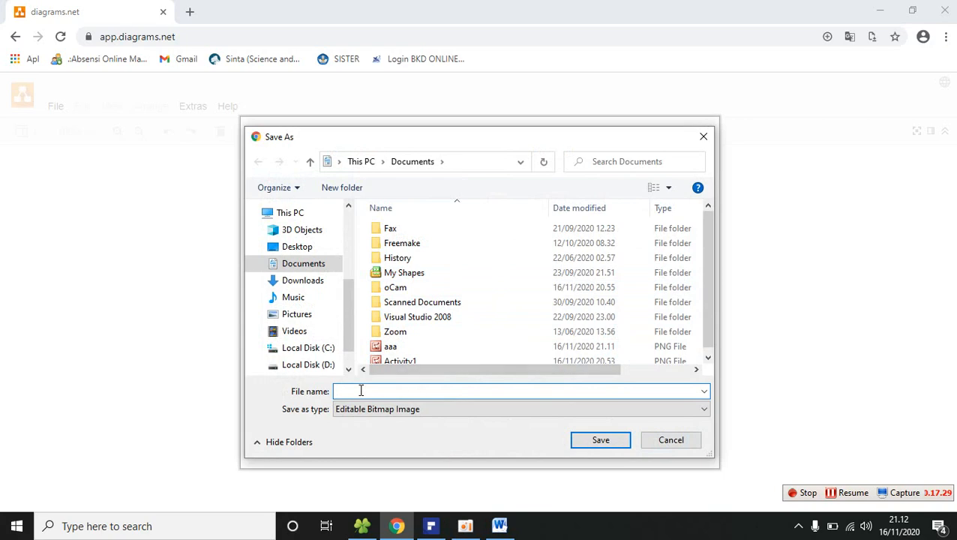
type("bbb")
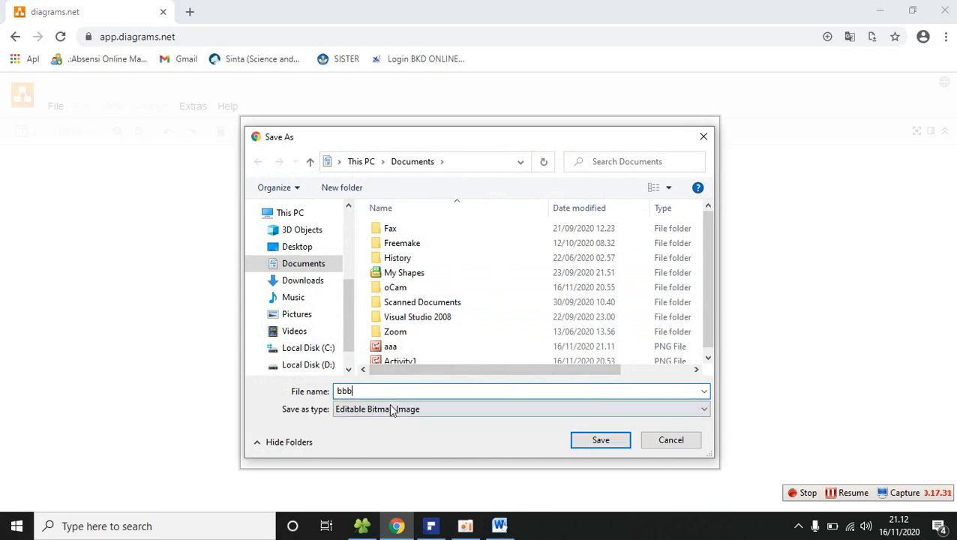
left_click(599, 442)
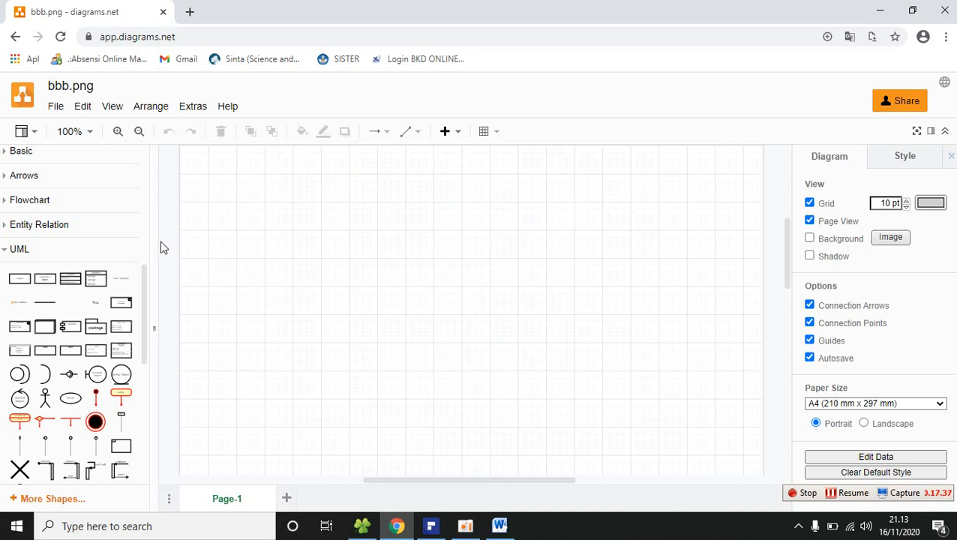
Place an Initial state circle from the UML shapes in the upper-left area of the page
left_click_drag(145, 286, 149, 321)
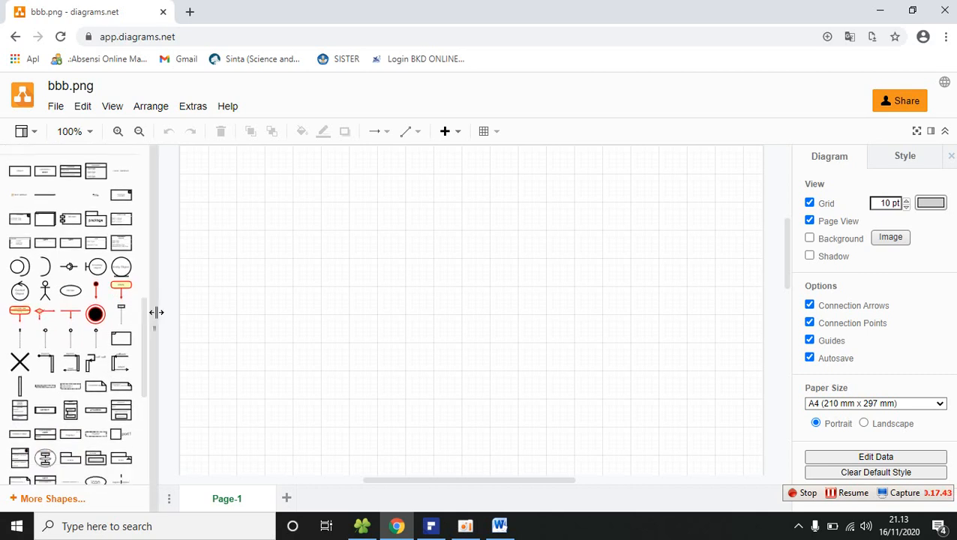
mouse_move(97, 294)
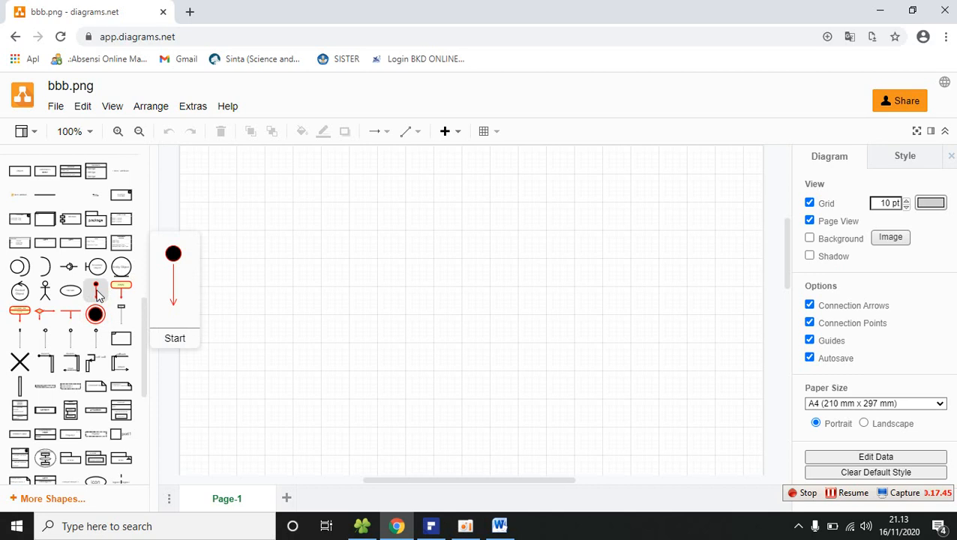
mouse_move(147, 327)
left_mouse_down()
mouse_move(143, 343)
mouse_move(142, 320)
left_mouse_up()
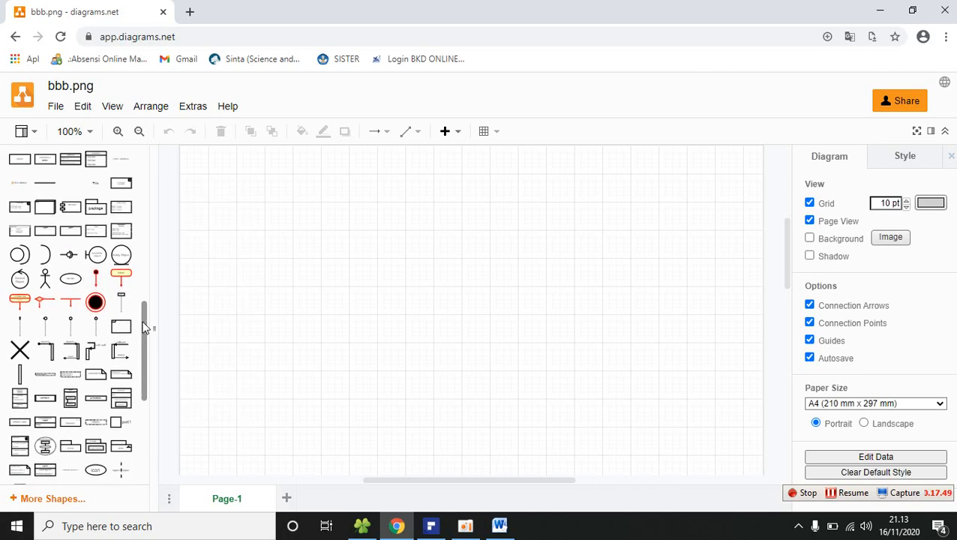
mouse_move(96, 281)
left_click_drag(147, 331, 140, 342)
mouse_move(92, 264)
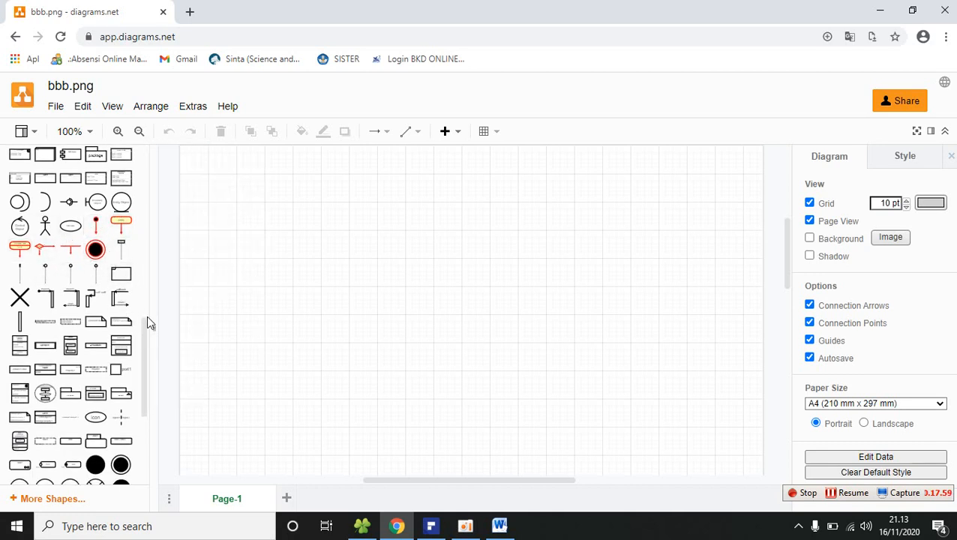
left_click_drag(147, 332, 118, 366)
mouse_move(102, 324)
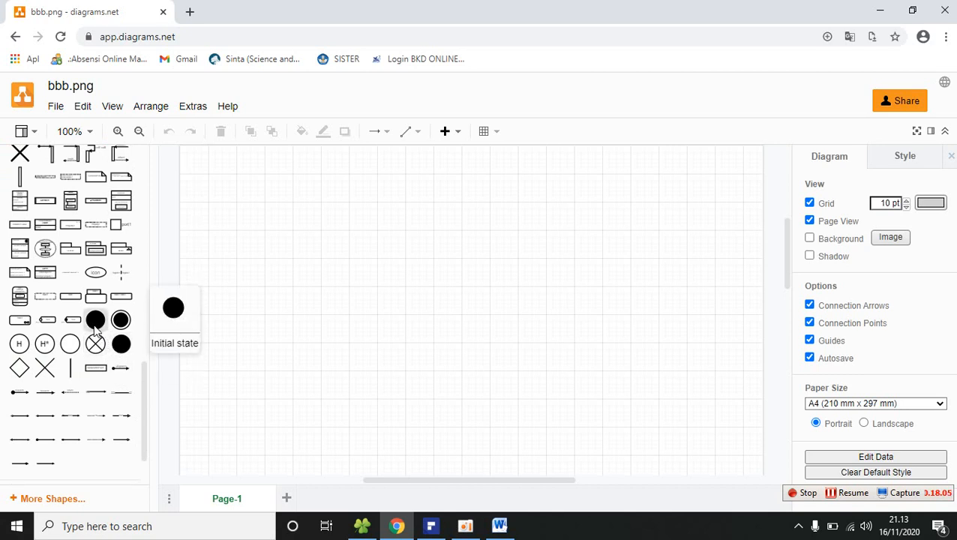
left_click_drag(144, 389, 145, 379)
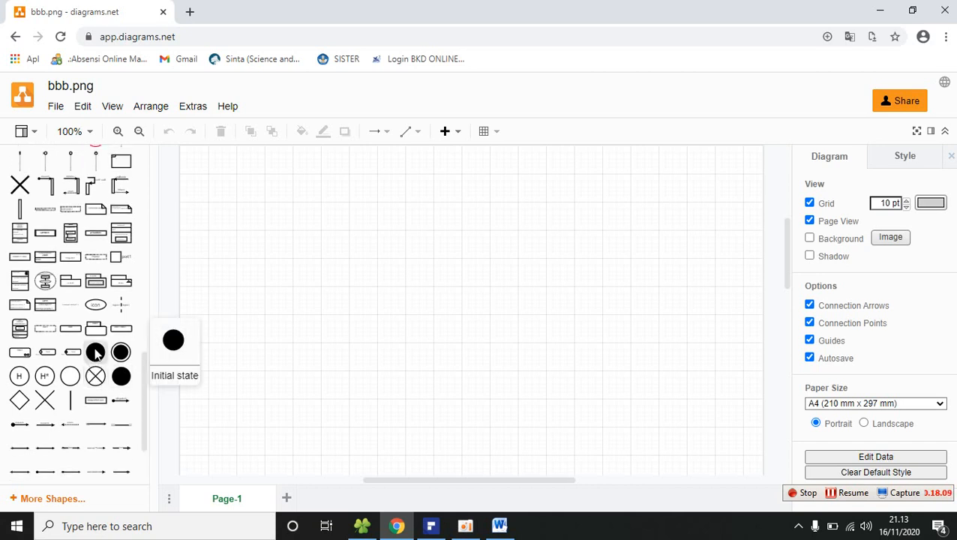
left_click_drag(96, 352, 283, 199)
left_click(266, 286)
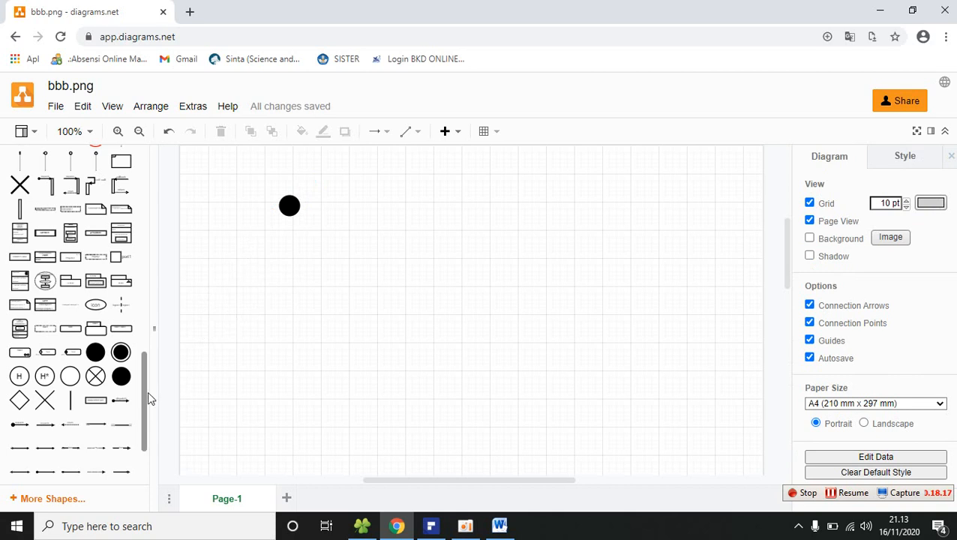
Attach an Association 3 arrow to the underside of the initial state circle, pointing straight down
left_click_drag(147, 380, 143, 421)
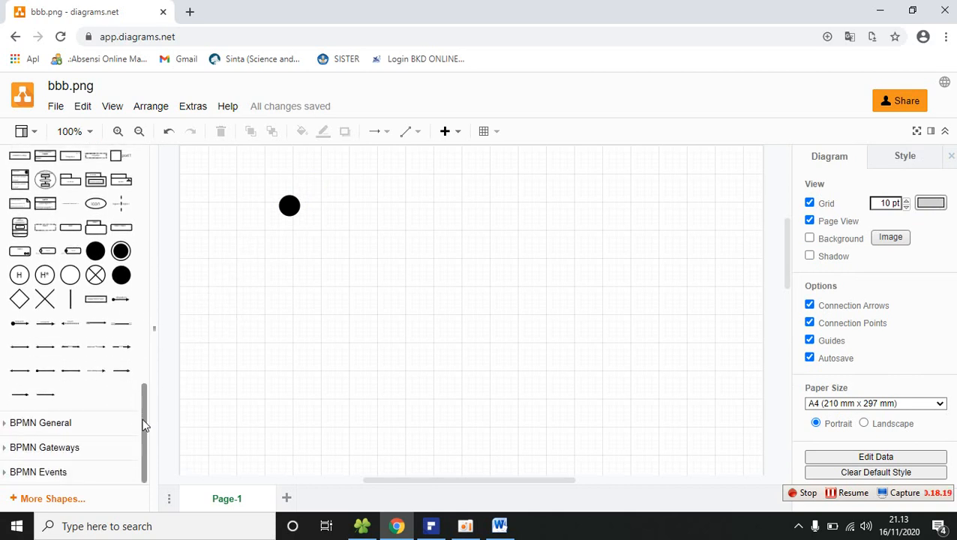
mouse_move(53, 396)
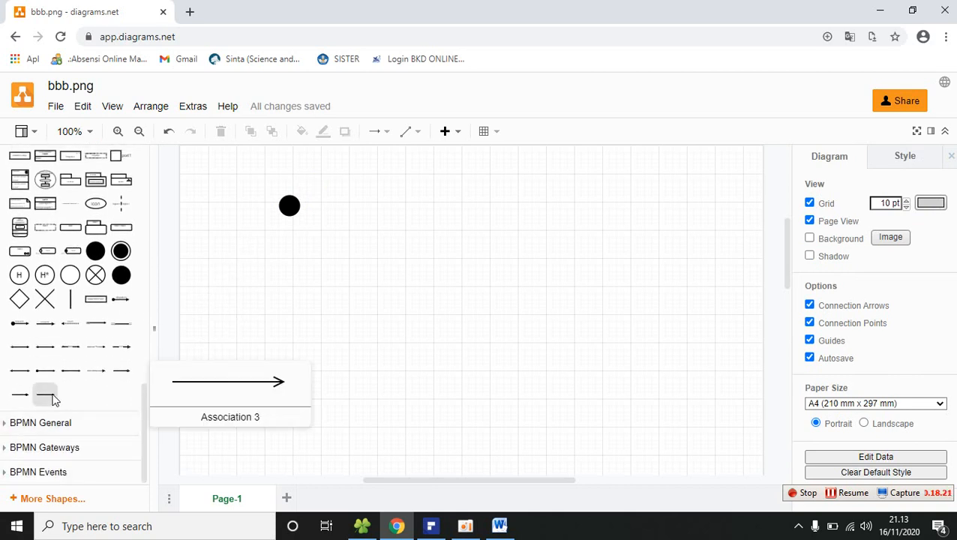
left_click_drag(48, 400, 290, 216)
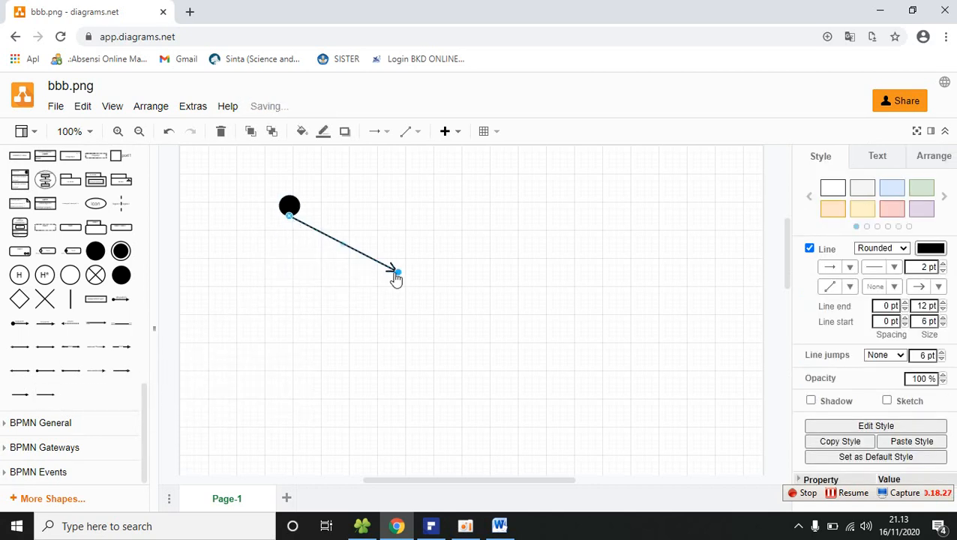
left_click_drag(397, 274, 290, 254)
left_click(307, 301)
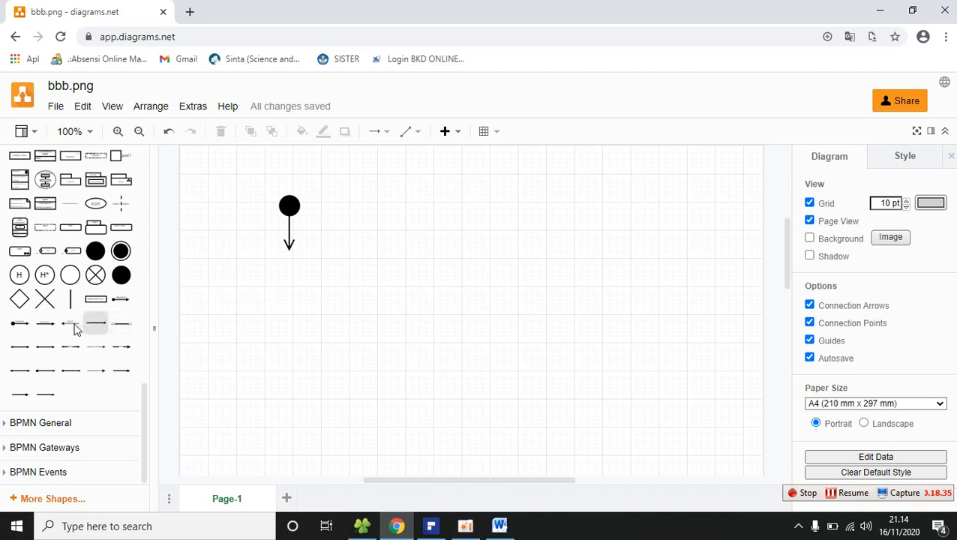
Place a UML Join/Fork bar below the initial state and rotate it to horizontal
scroll(60, 330, "up", 2)
scroll(58, 332, "up", 2)
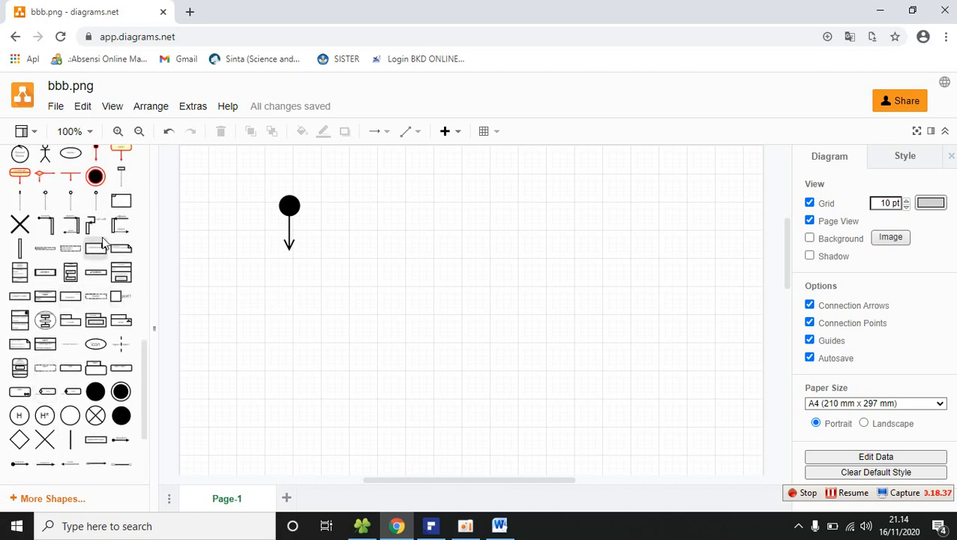
mouse_move(72, 248)
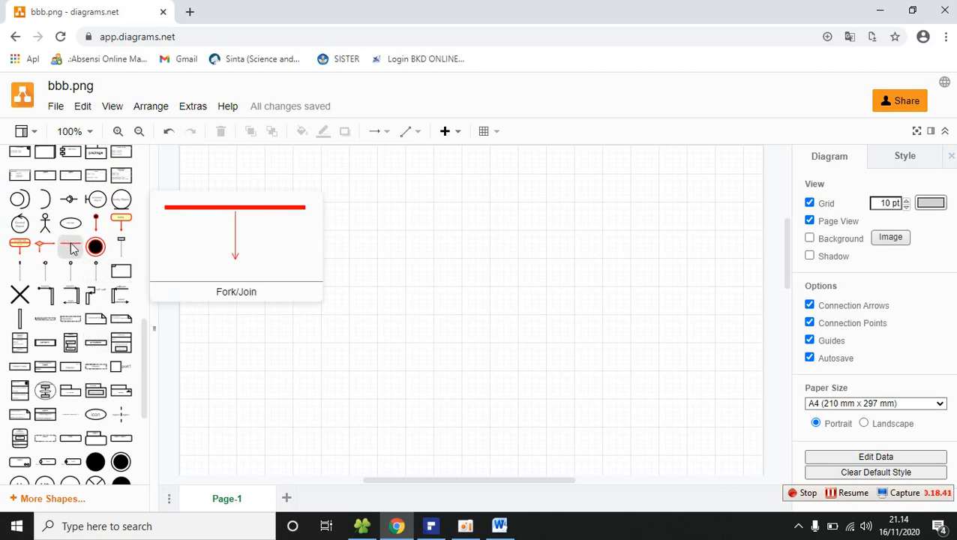
scroll(121, 352, "down", 3)
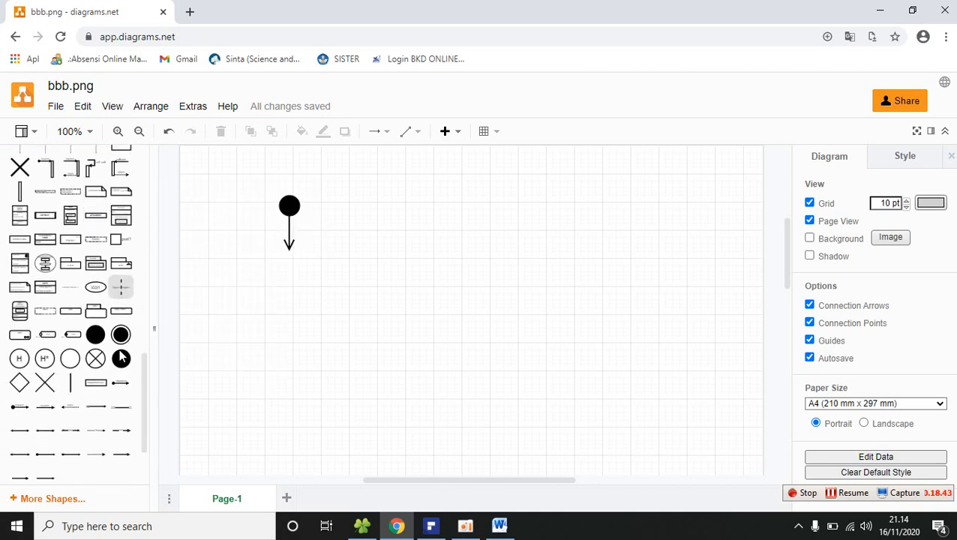
scroll(120, 358, "down", 2)
mouse_move(68, 311)
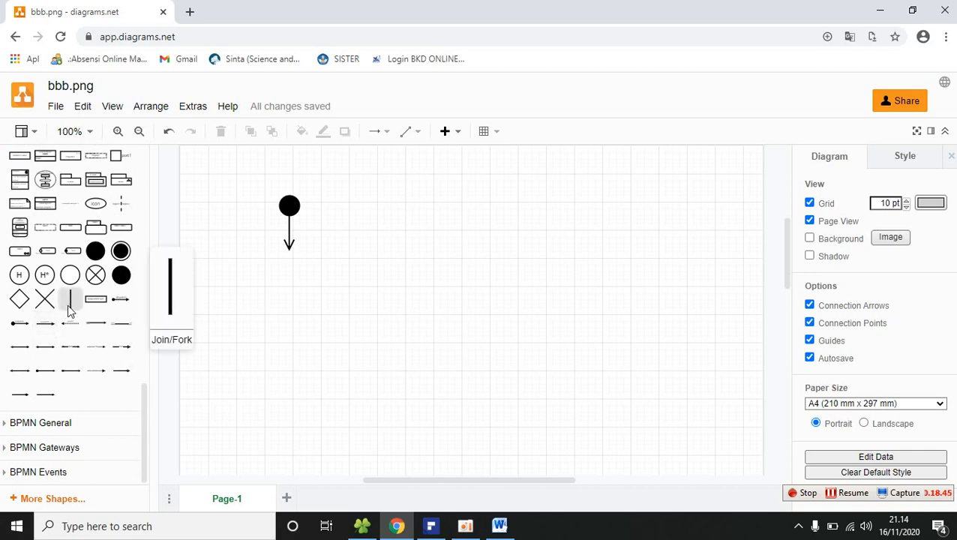
scroll(75, 311, "up", 5)
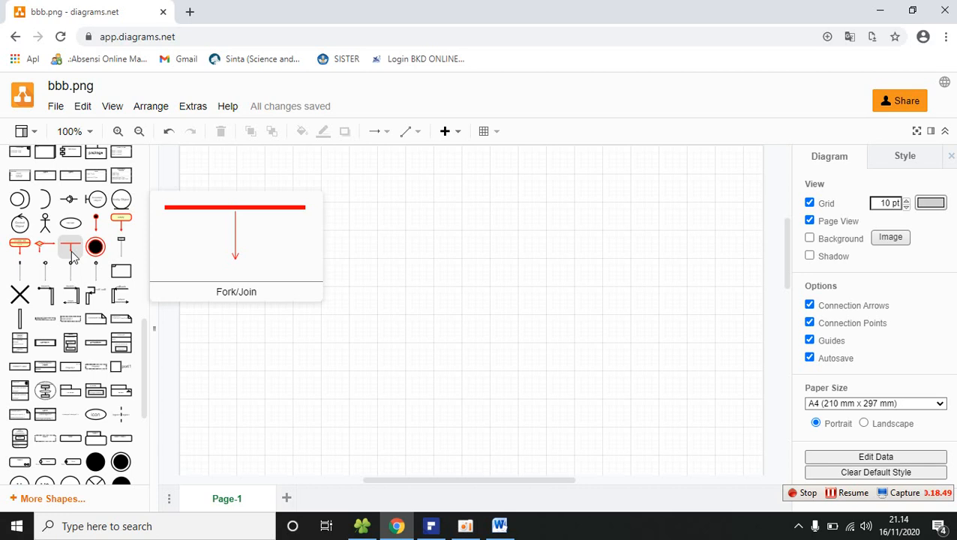
scroll(96, 409, "down", 5)
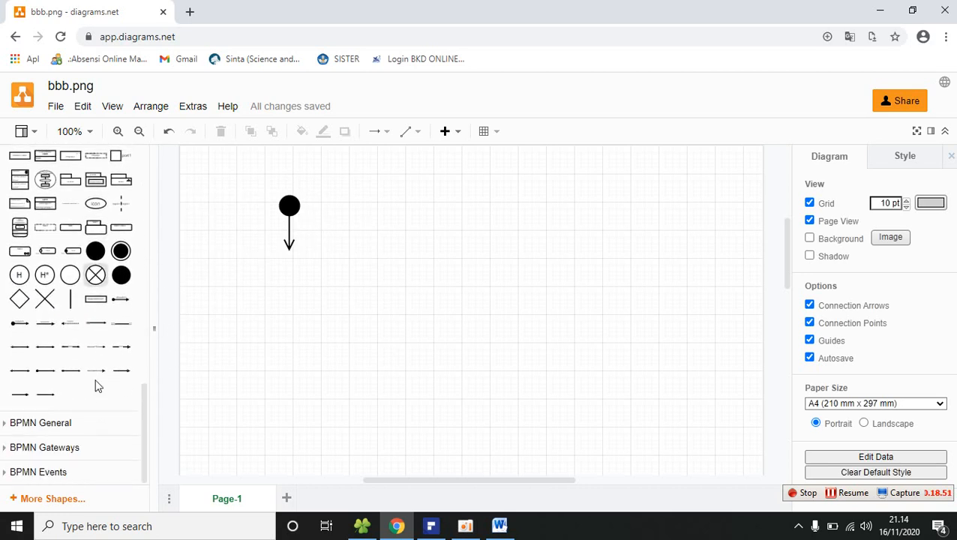
left_click_drag(71, 299, 241, 330)
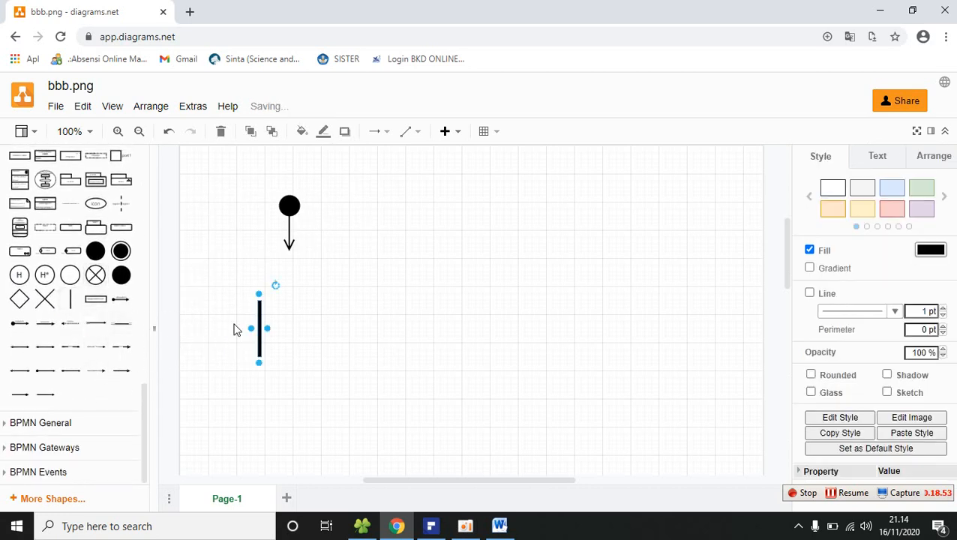
left_click_drag(277, 282, 315, 353)
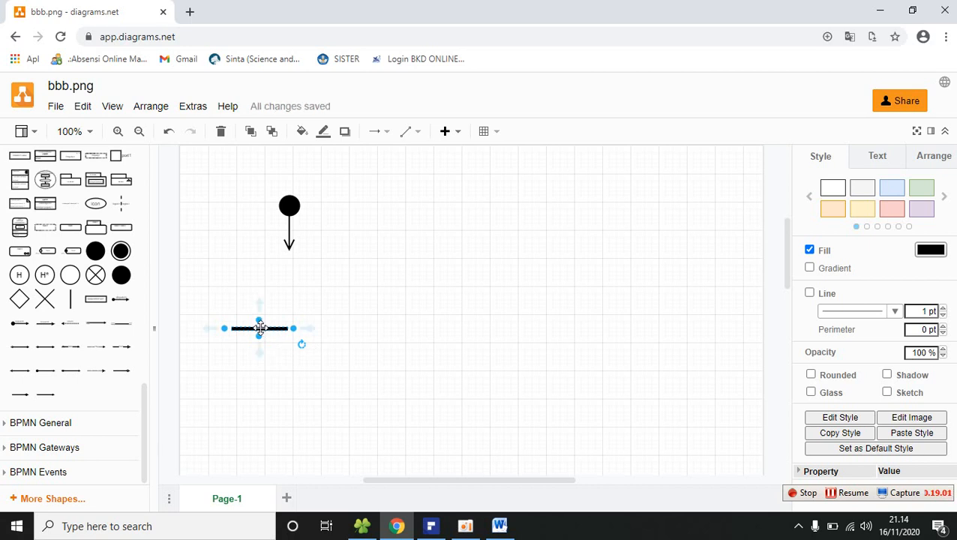
Lengthen the Join/Fork bar and centre it directly under the tip of the initial state's arrow
left_click_drag(261, 329, 372, 252)
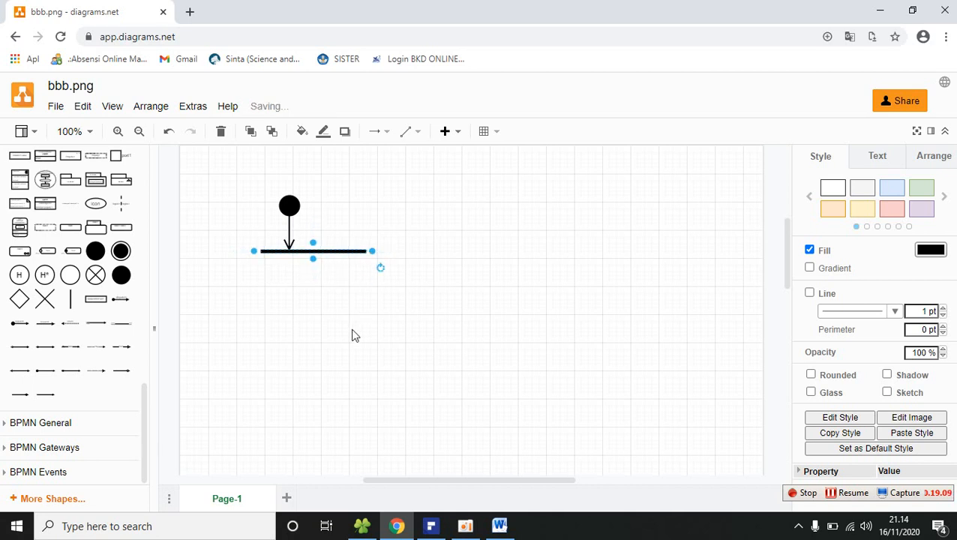
key("Left")
key("Left")
key("Left")
key("Left")
left_click(303, 256)
left_click_drag(300, 252, 283, 257)
key("Up")
key("Up")
key("Up")
key("Up")
key("Up")
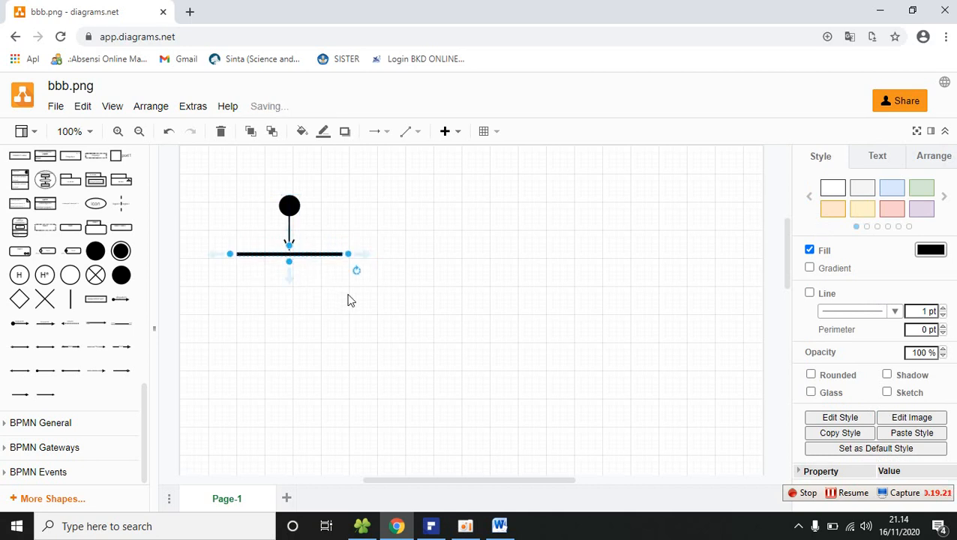
left_click(353, 303)
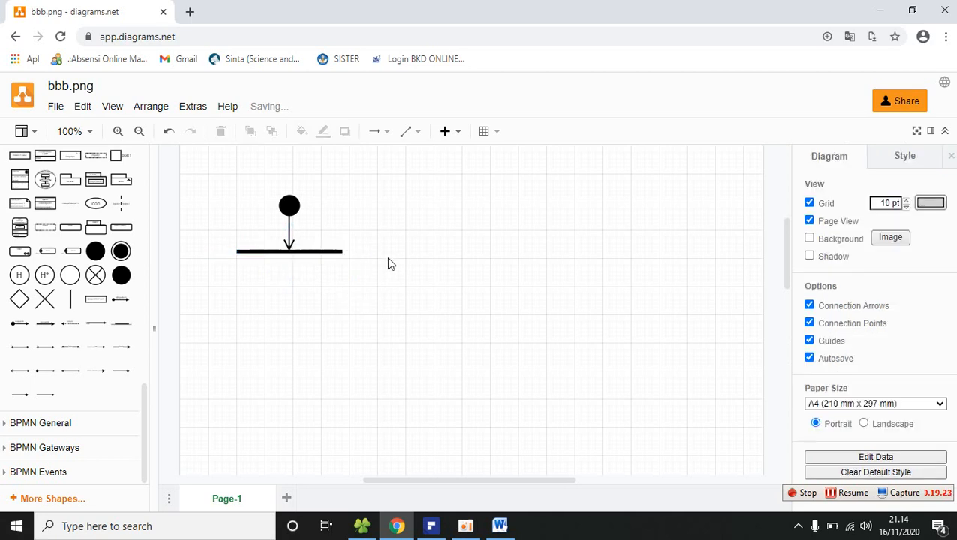
Duplicate the initial state's arrow and place the copy pointing down from the right part of the Join/Fork bar
left_click(290, 228)
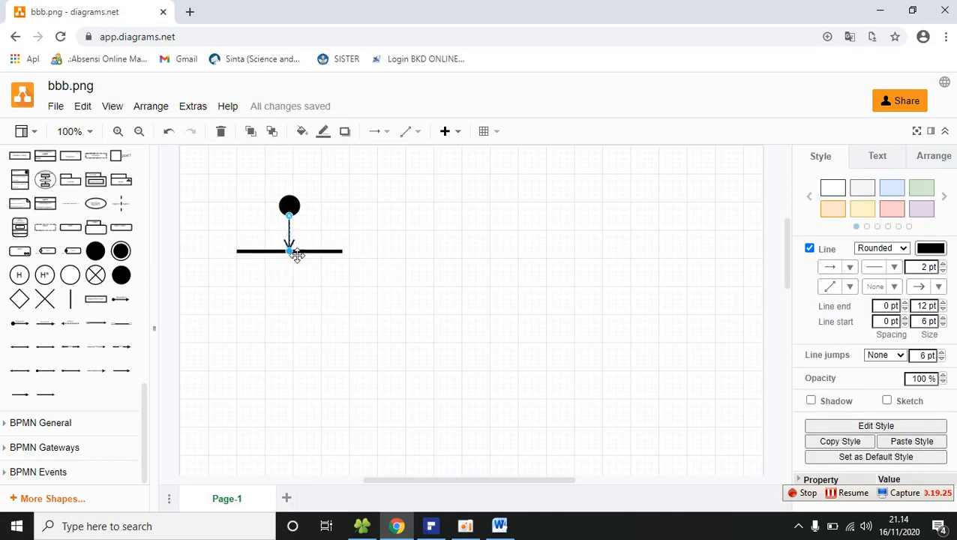
key("ctrl+d")
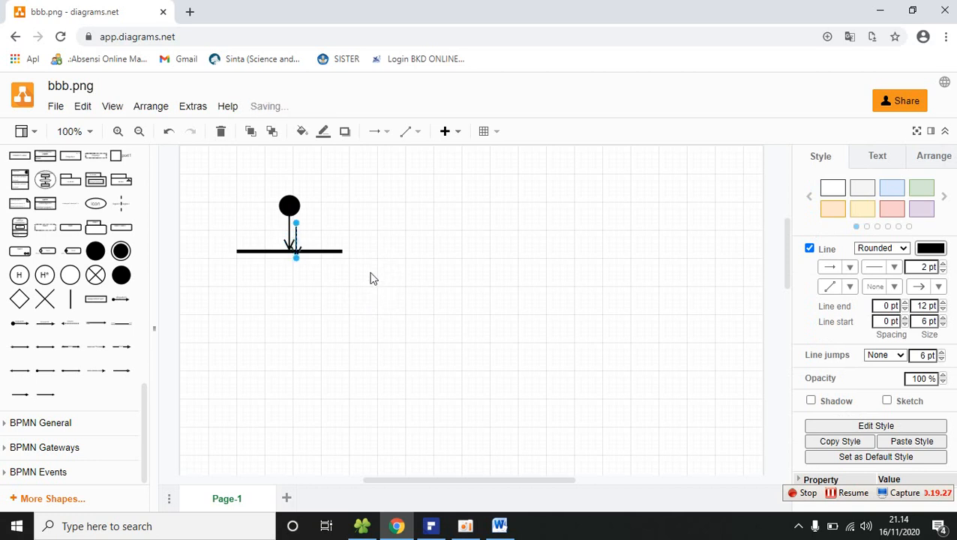
left_click_drag(297, 231, 320, 270)
left_click(452, 287)
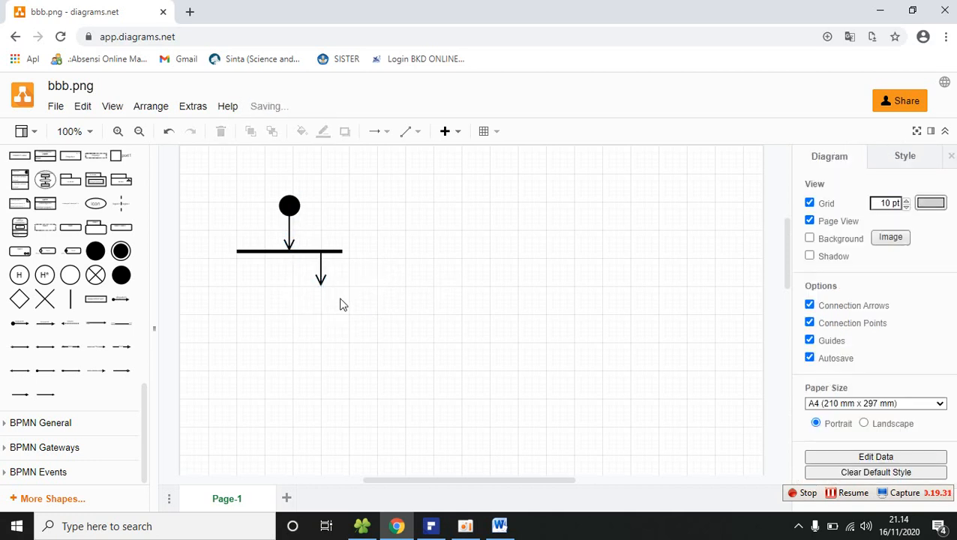
Add another straight copy of the arrow pointing down from the left part of the Join/Fork bar, longer than the right one
key("ctrl+v")
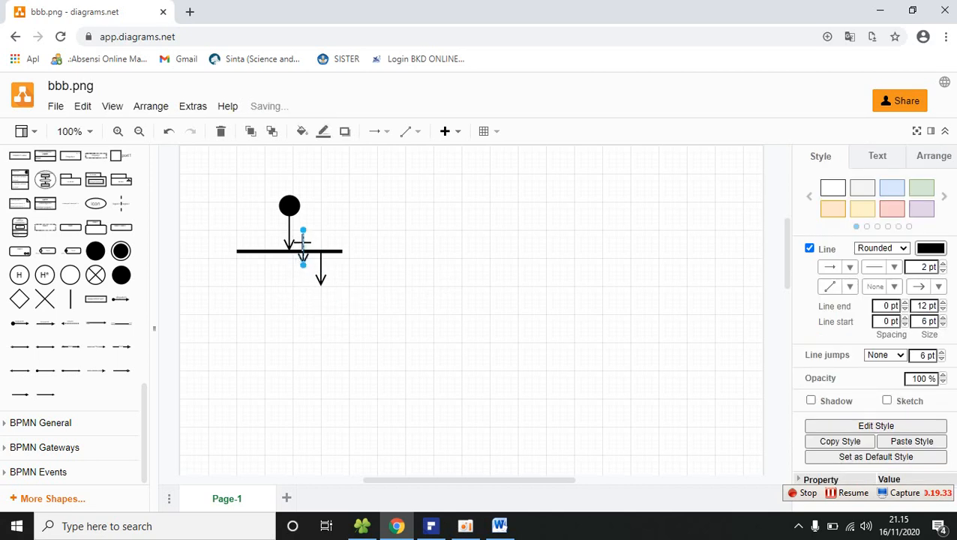
left_click_drag(303, 243, 250, 272)
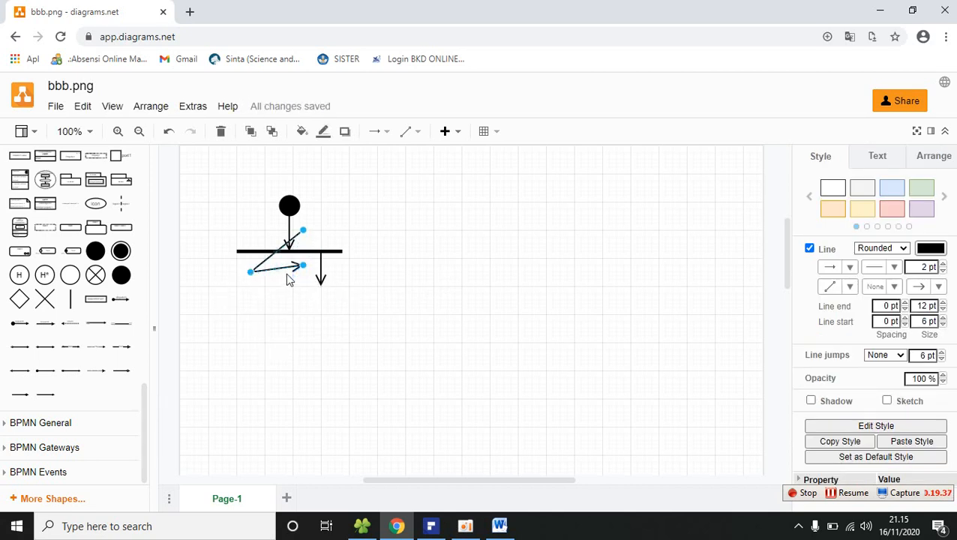
left_click(850, 288)
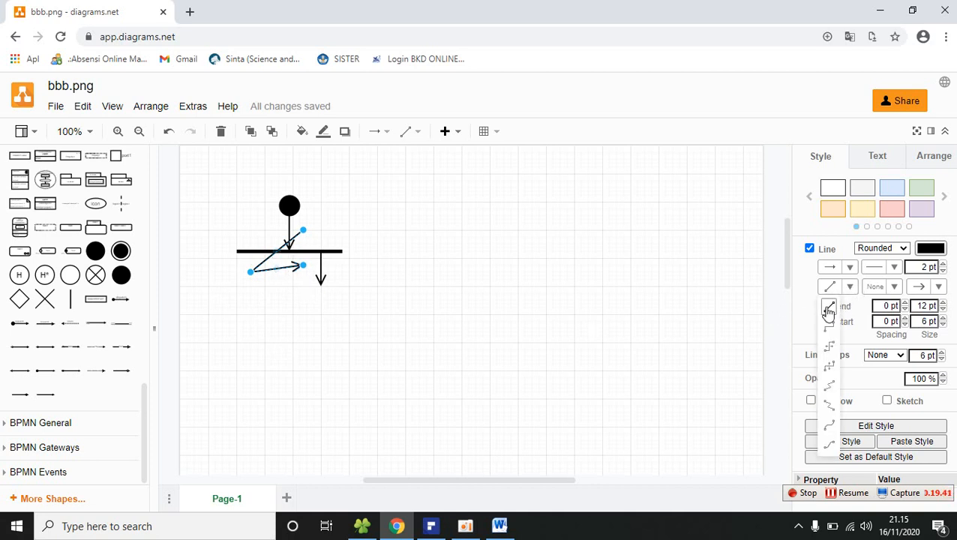
left_click(828, 310)
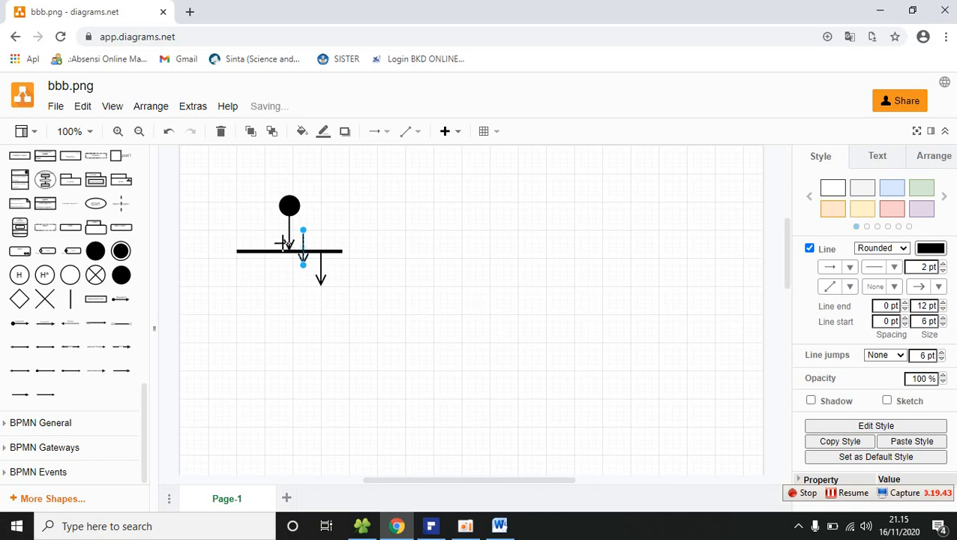
left_click_drag(305, 238, 258, 343)
Move the initial state, Join/Fork bar and all three arrows together to the right on the page
left_click_drag(208, 182, 375, 379)
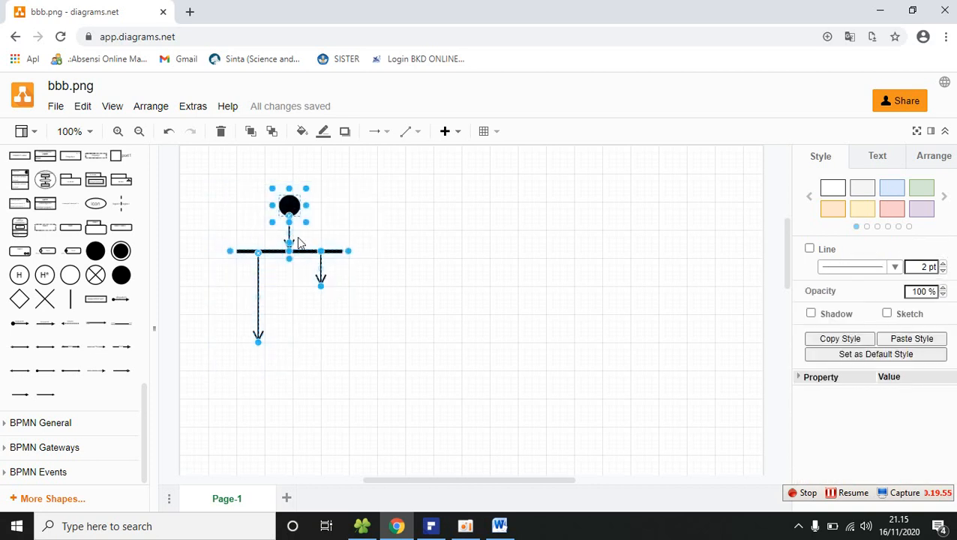
left_click_drag(291, 205, 358, 212)
left_click(483, 314)
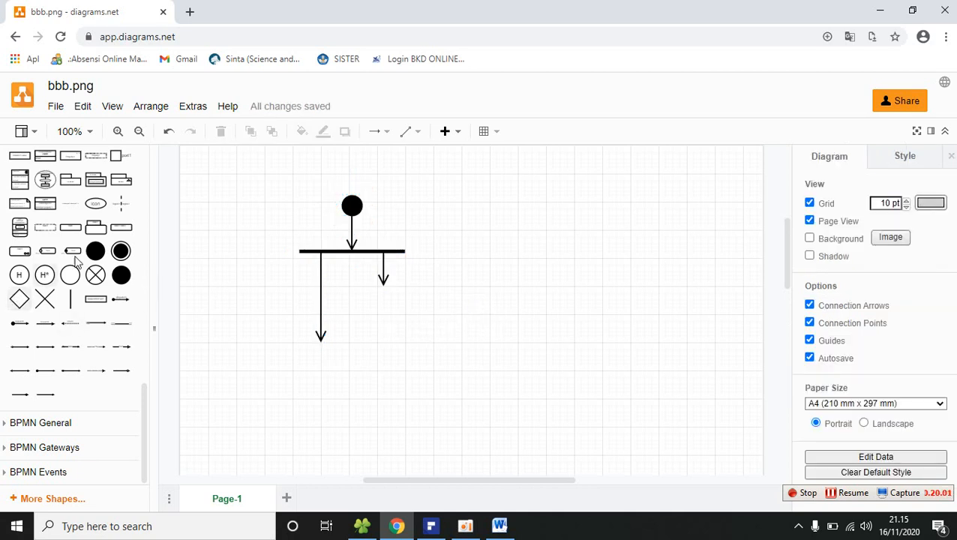
Place a UML Activity shape with its outgoing arrow under the tip of the short right arrow and select its box
scroll(93, 252, "up", 1)
scroll(94, 251, "up", 5)
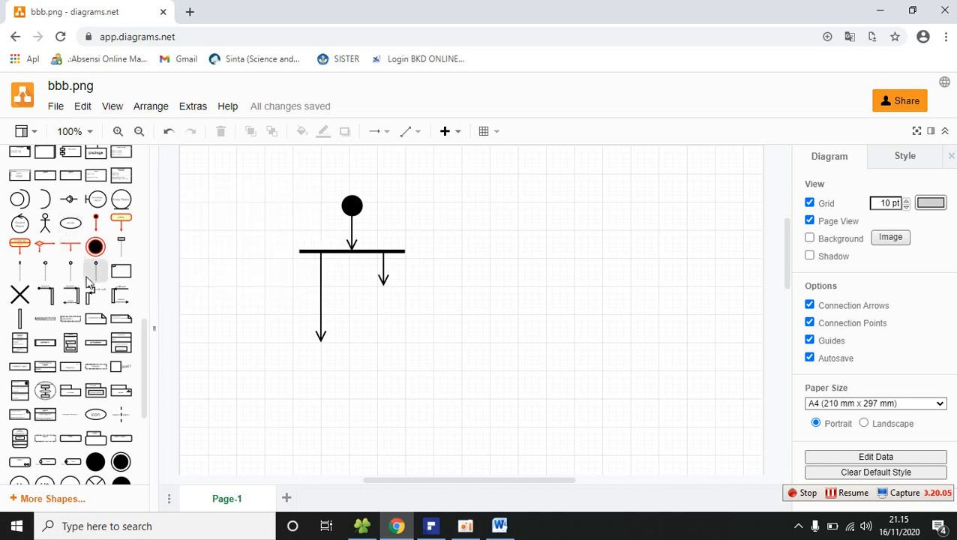
mouse_move(122, 222)
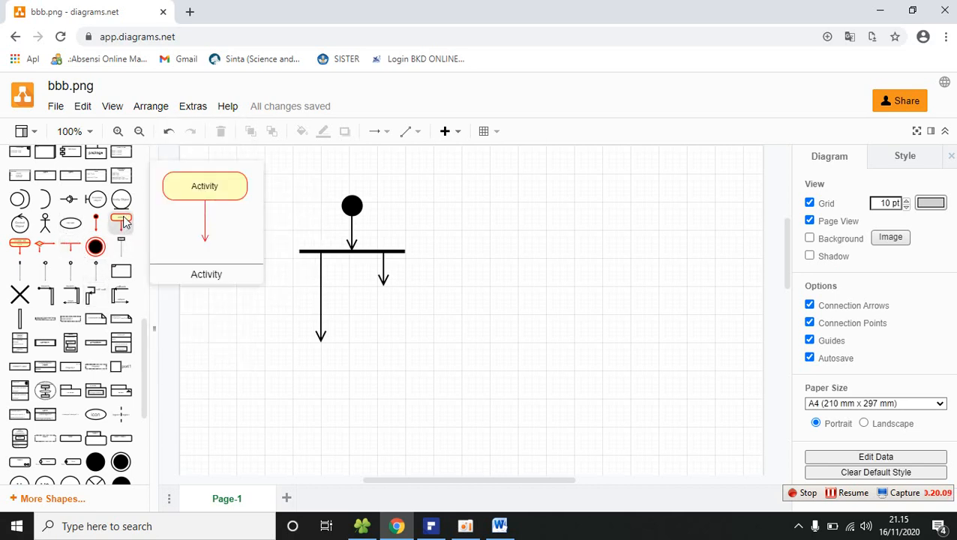
left_click_drag(120, 224, 346, 291)
left_click(463, 342)
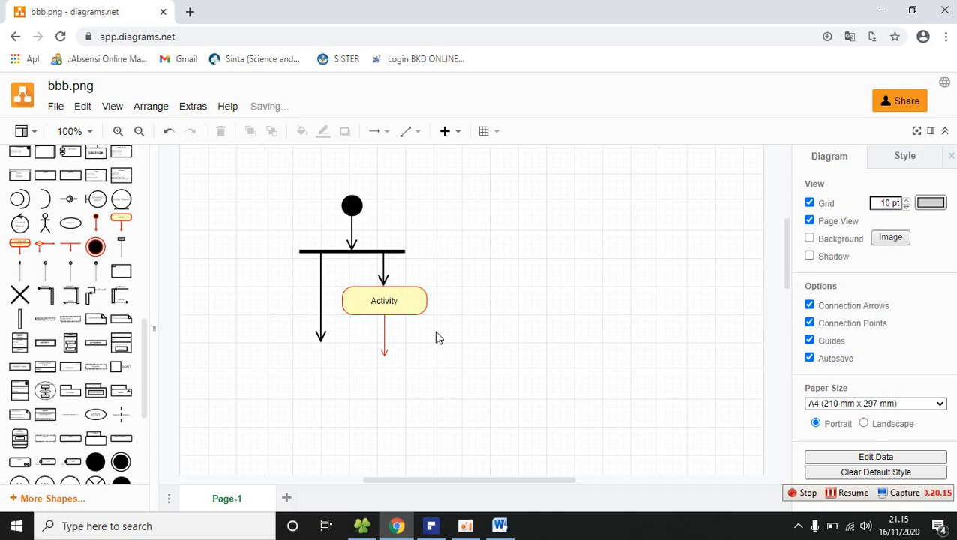
left_click(409, 302)
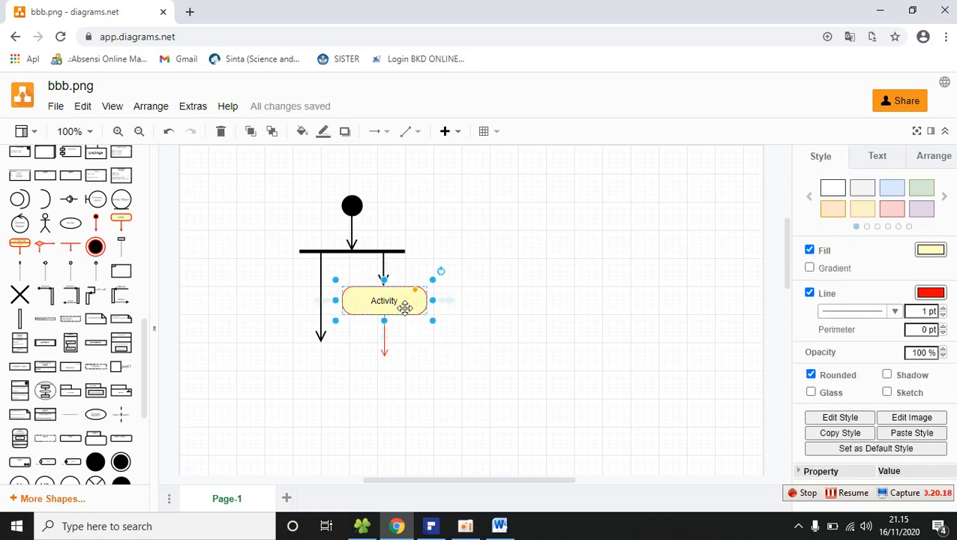
Give the Activity box a white fill and a black outline with a line width of 2 pt
left_click(833, 189)
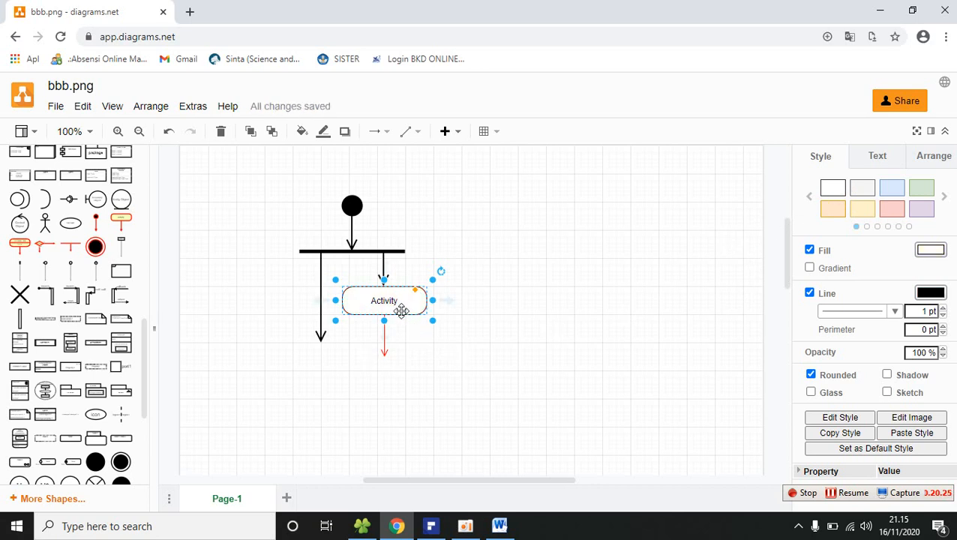
left_click(459, 351)
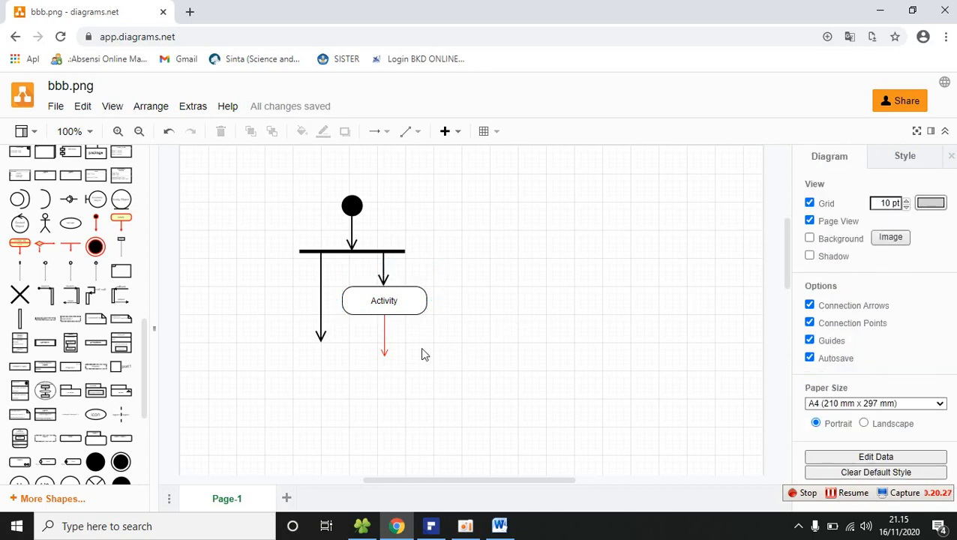
left_click(404, 310)
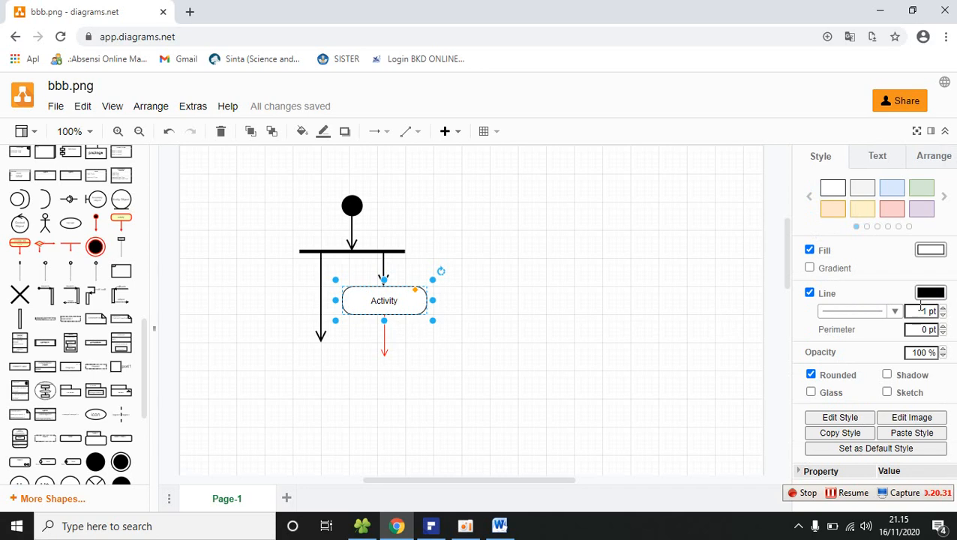
left_click(944, 308)
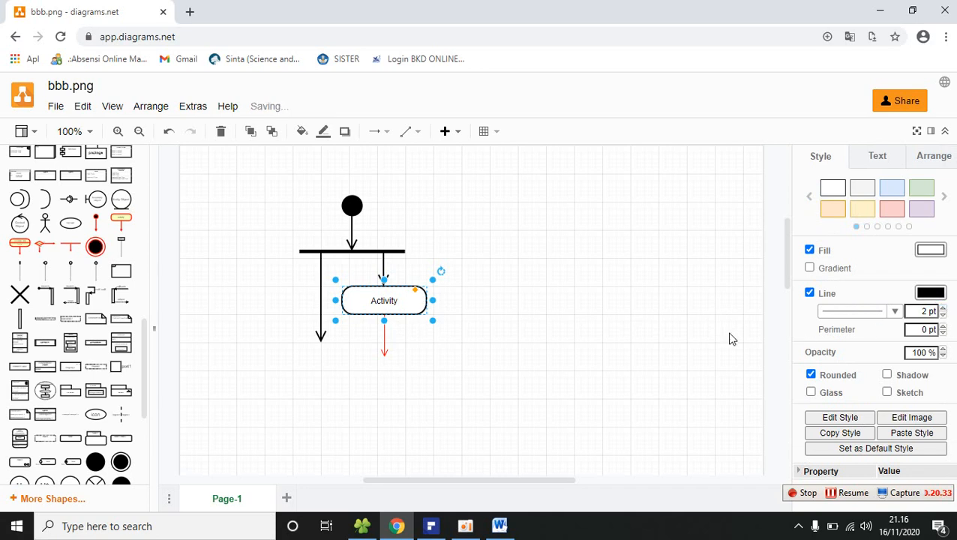
left_click(548, 342)
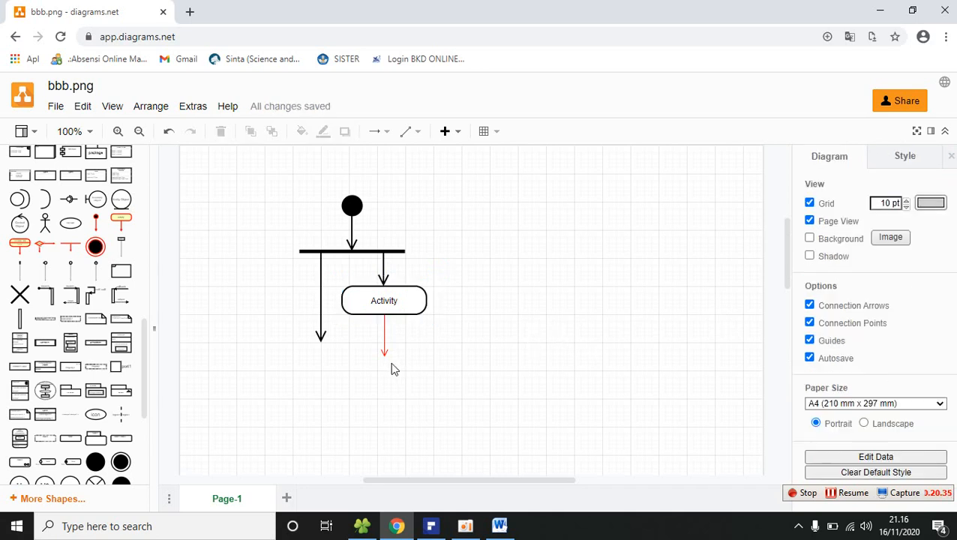
Reattach the Activity box's outgoing arrow to the box's right edge and extend it horizontally to the right
left_click(384, 332)
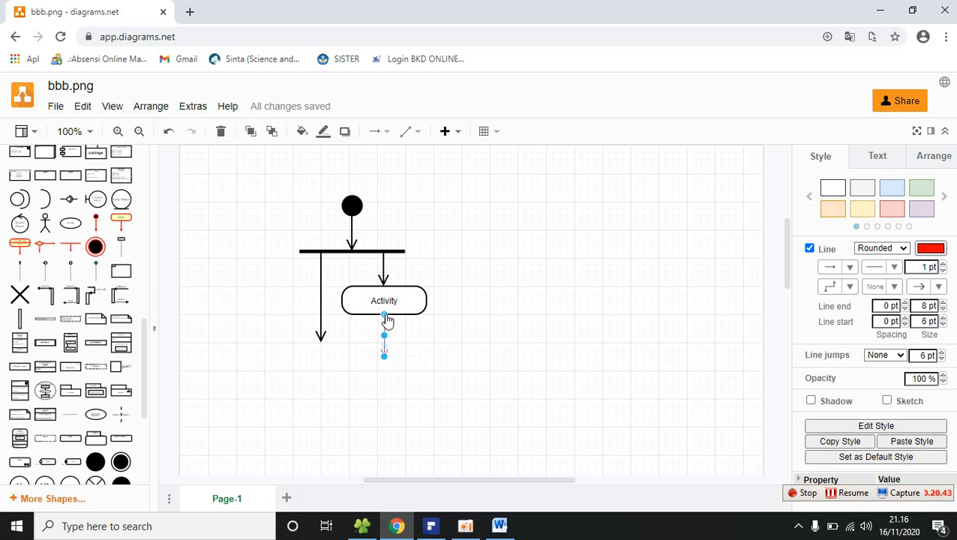
left_click_drag(386, 321, 428, 300)
left_click_drag(388, 365, 554, 306)
left_click(405, 382)
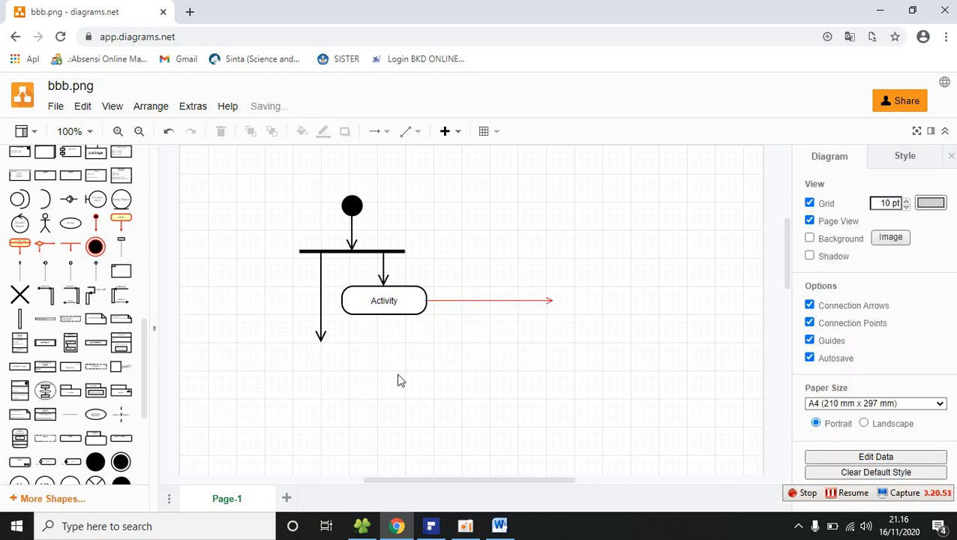
Set the horizontal arrow's line colour to black and its line width to 2 pt
left_click(500, 301)
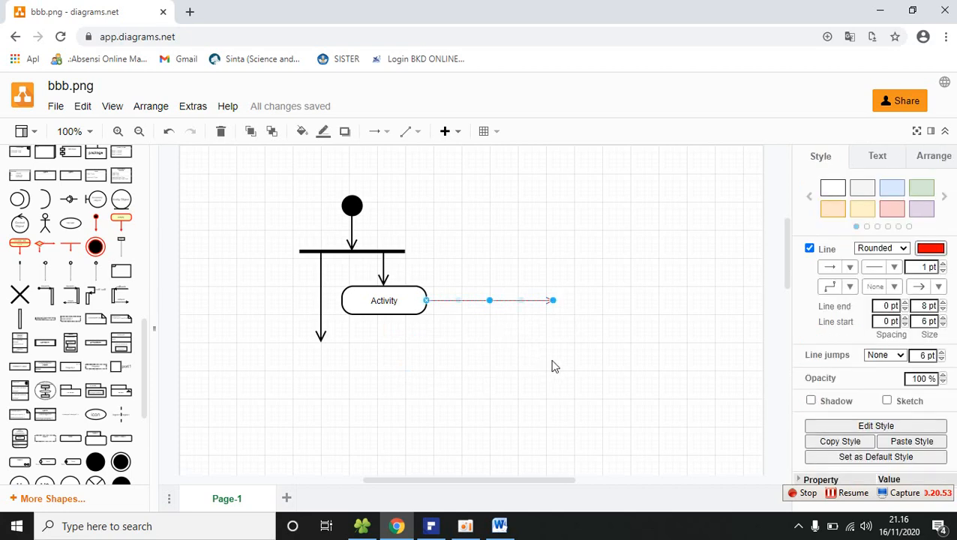
left_click(931, 249)
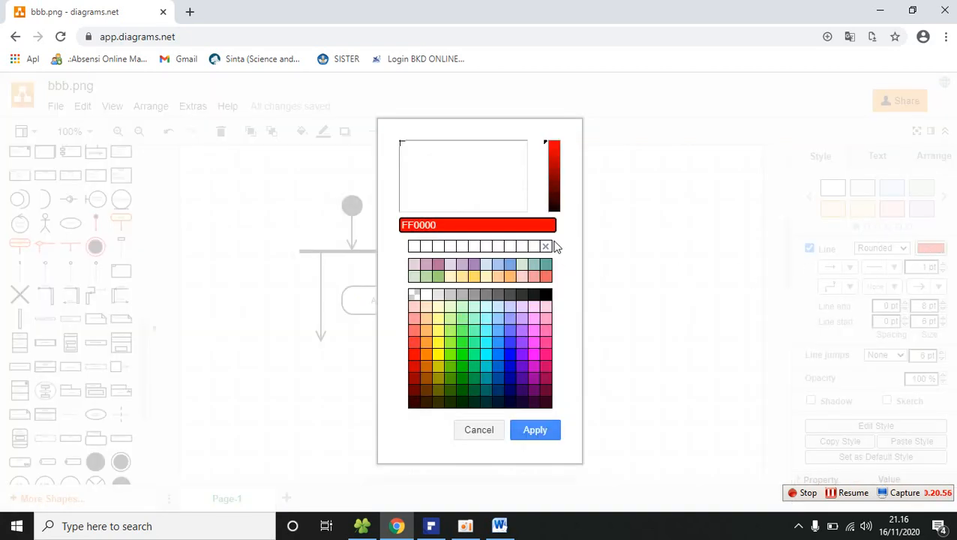
left_click(547, 294)
left_click(534, 433)
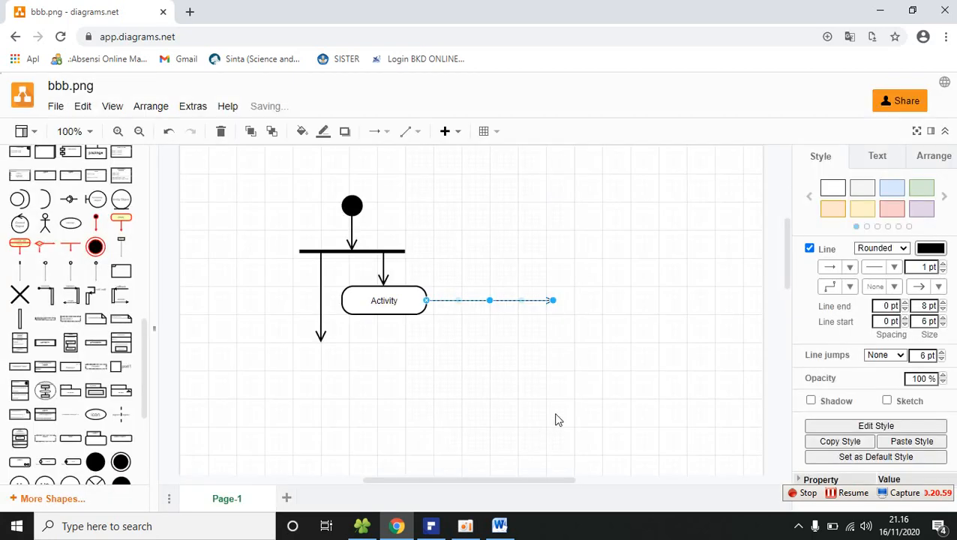
left_click(943, 264)
left_click(593, 264)
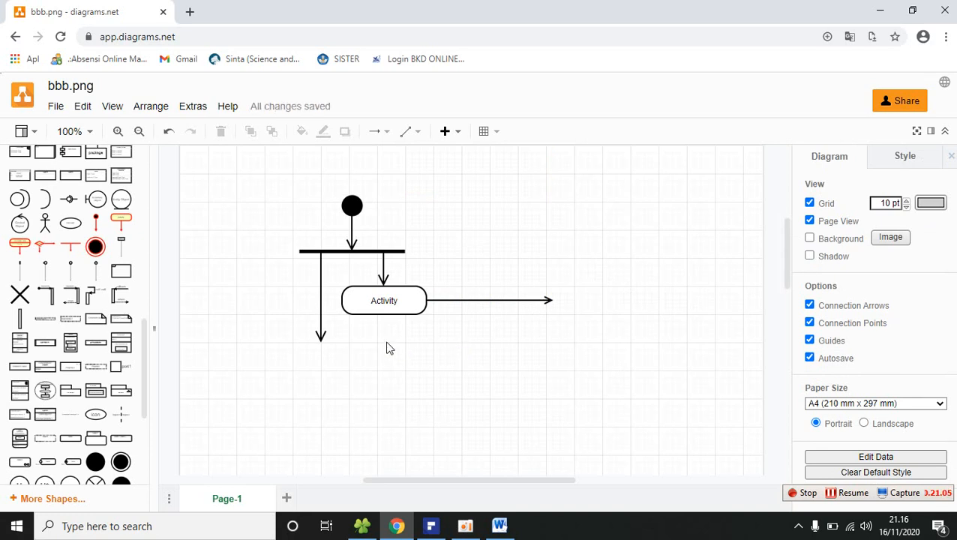
Copy the Activity box and place the copy under the tip of the long left arrow
left_click(404, 311)
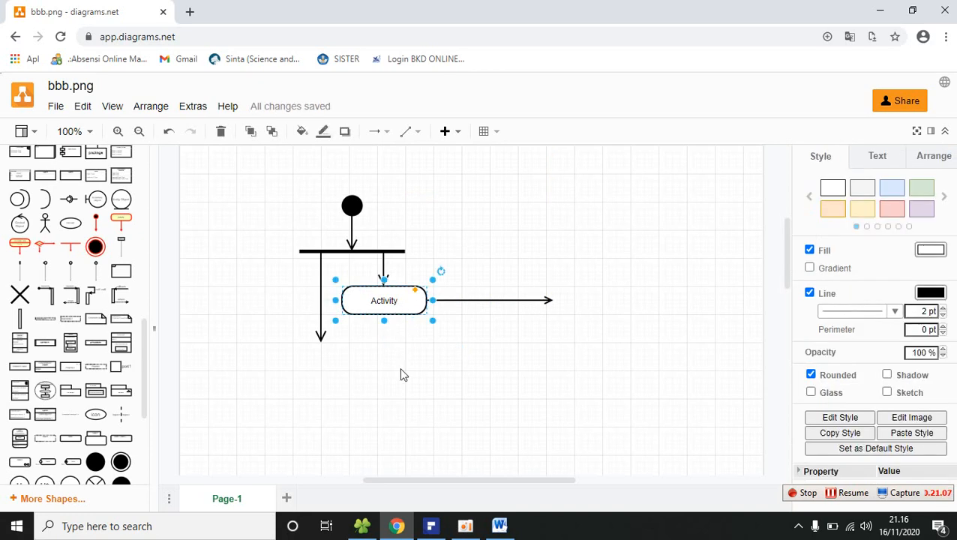
key("ctrl+v")
left_click_drag(377, 317, 309, 368)
left_click(432, 384)
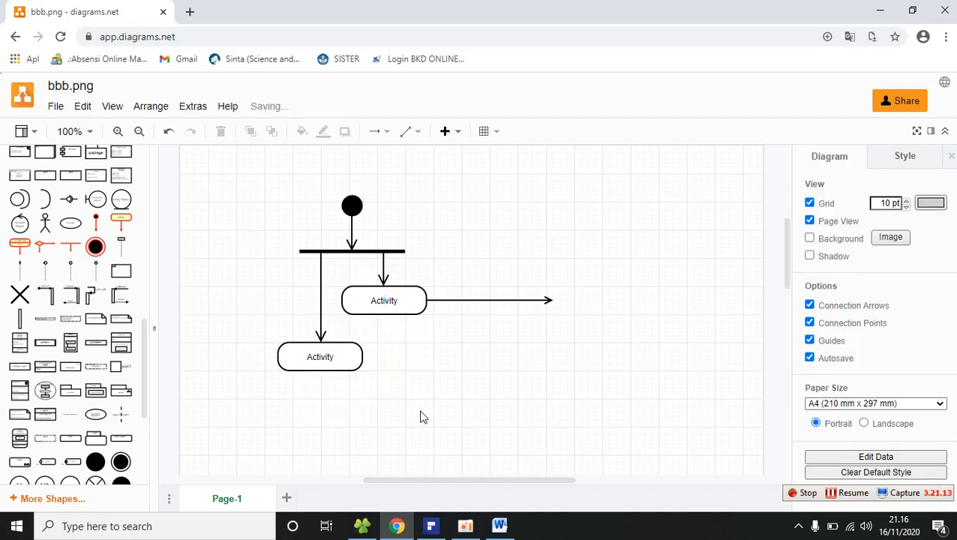
Duplicate the Join/Fork bar and place the copy centred below the lower left Activity box
left_click(334, 252)
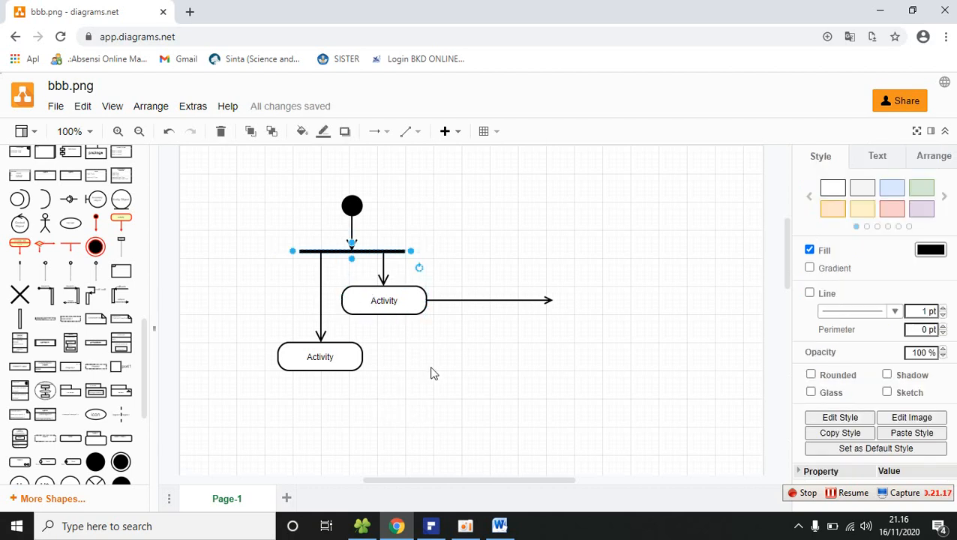
key("ctrl+d")
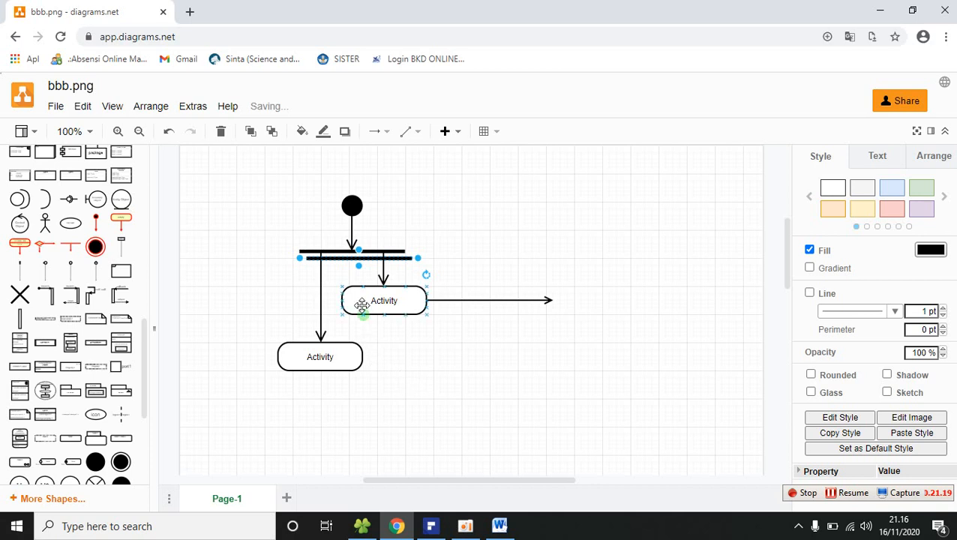
left_click_drag(338, 260, 304, 405)
scroll(508, 372, "down", 2)
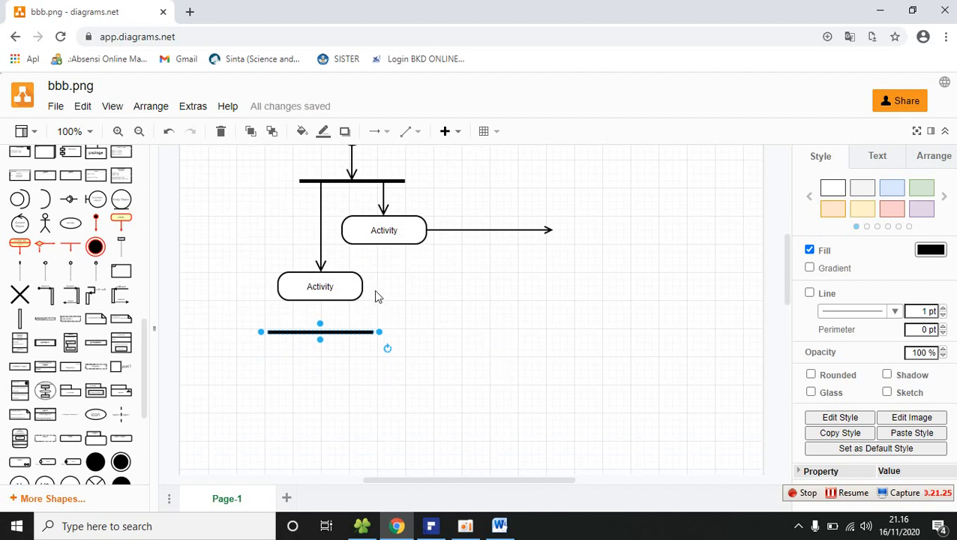
Add a copy of the Activity box below the right part of the second Join/Fork bar
left_click(349, 285)
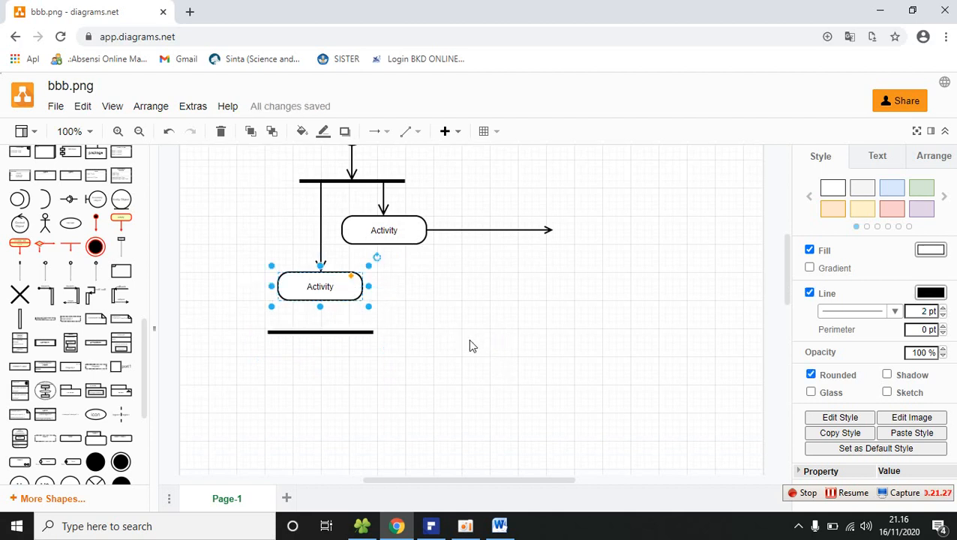
key("ctrl+v")
left_click_drag(345, 297, 370, 402)
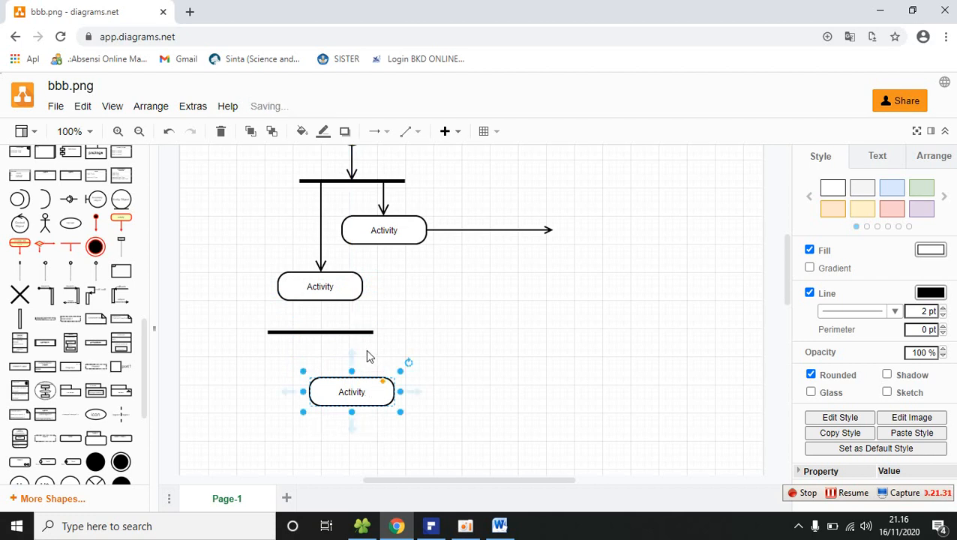
left_click(339, 296)
left_click(480, 325)
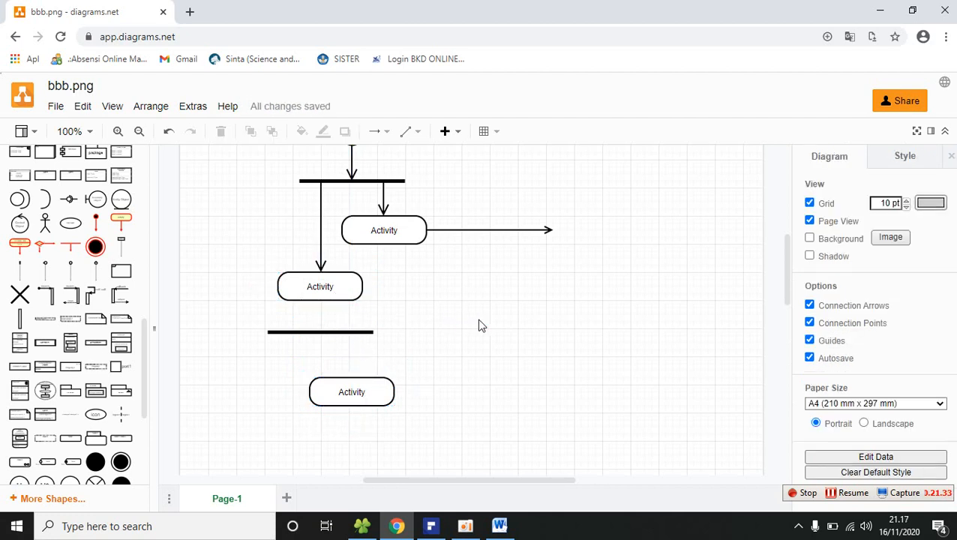
Add another Activity box lower down on the left and move the one below the second bar up closer to it
key("ctrl+v")
left_click_drag(342, 302, 260, 415)
left_click(334, 389)
left_click_drag(334, 389, 345, 369)
left_click(478, 337)
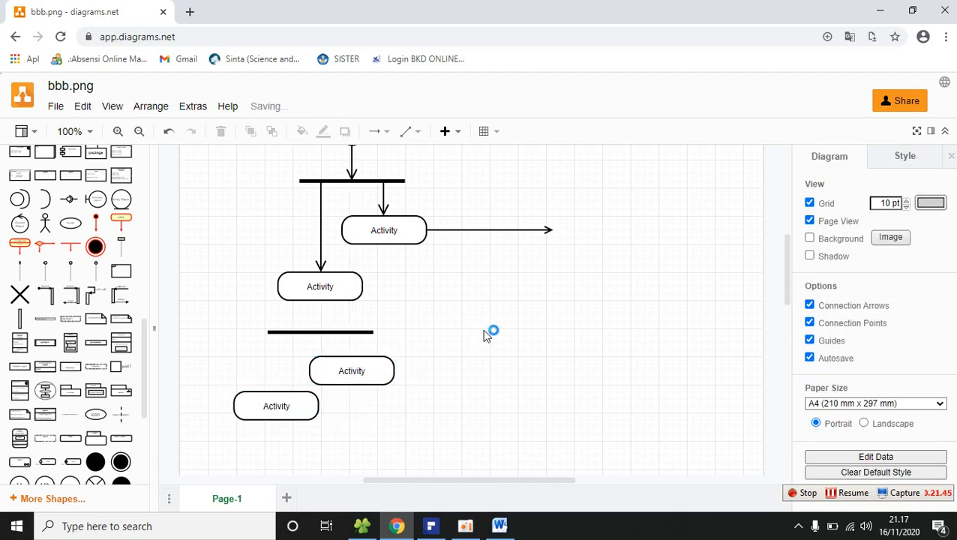
scroll(477, 330, "up", 1)
scroll(487, 343, "down", 1)
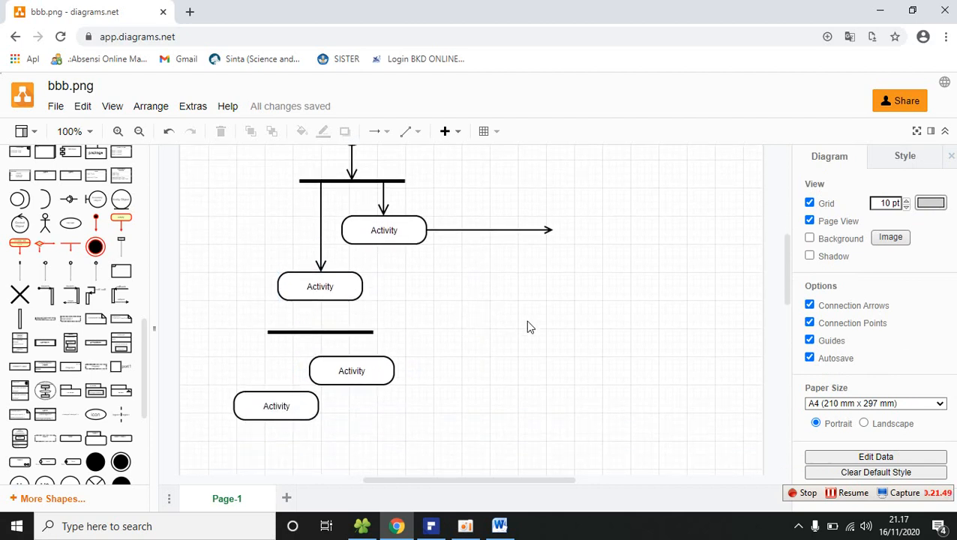
Add two more Activity boxes, one at the tip of the horizontal arrow and one directly below it
key("ctrl+v")
left_click_drag(342, 307, 600, 239)
left_click(592, 328)
key("ctrl+v")
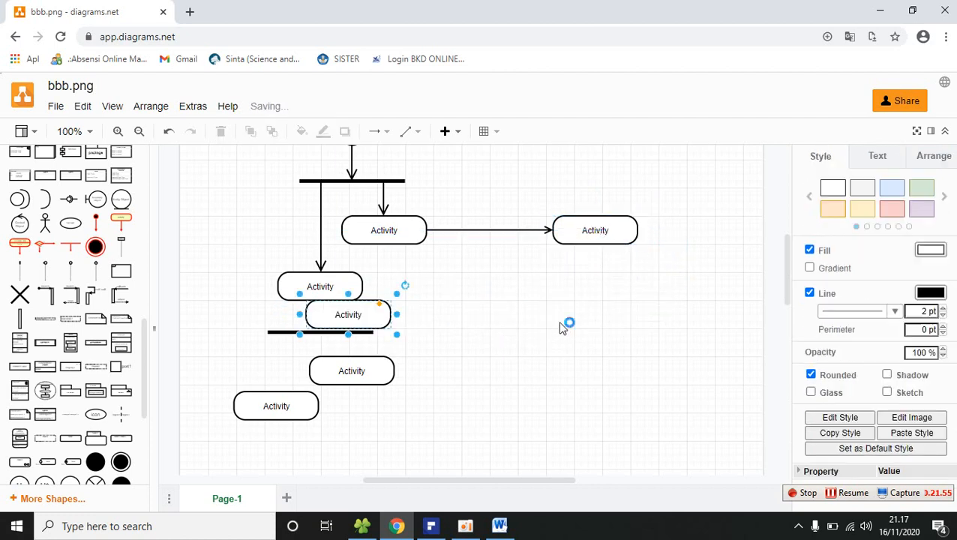
left_click_drag(363, 314, 609, 301)
left_click(495, 351)
Place a final state symbol, a black dot inside a ring, below the two Activity boxes on the right
scroll(214, 430, "down", 1)
scroll(120, 395, "down", 1)
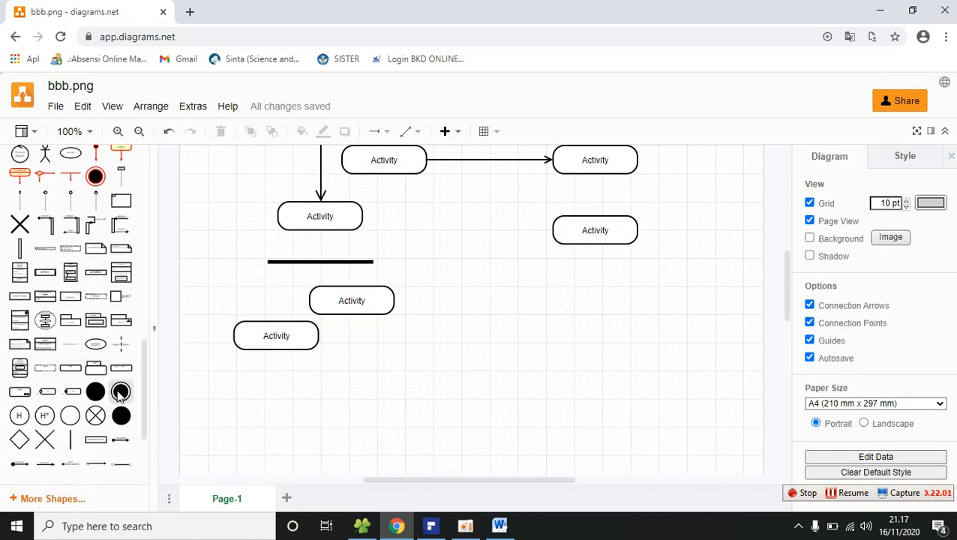
left_click_drag(120, 395, 591, 331)
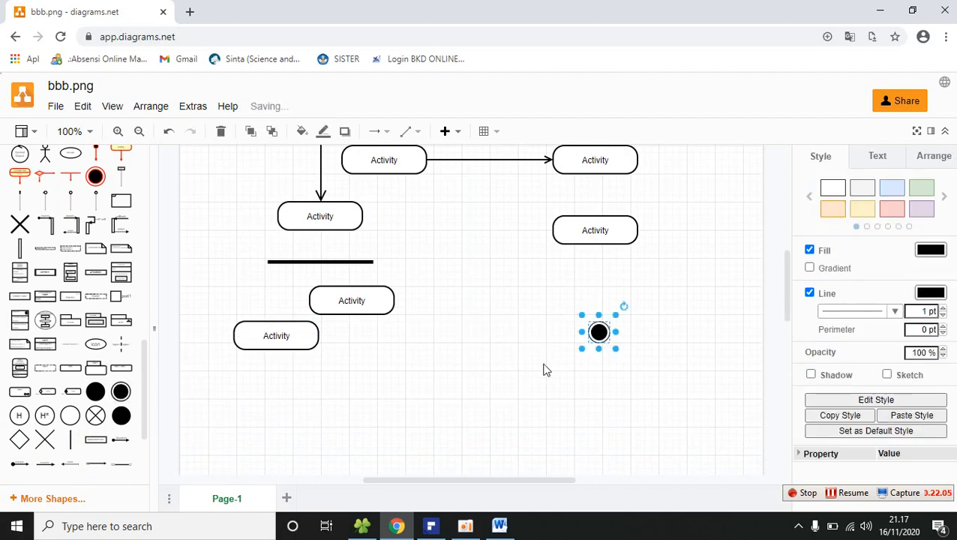
left_click(510, 368)
scroll(480, 353, "up", 1)
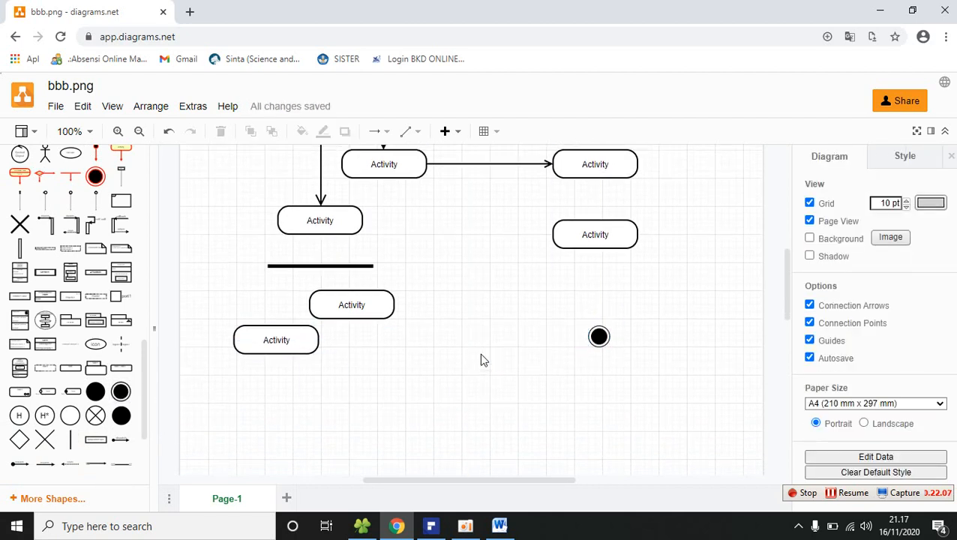
Duplicate the long left arrow and fit the copy between the Activity box below it and the second Join/Fork bar, centred on the box
left_click(461, 230)
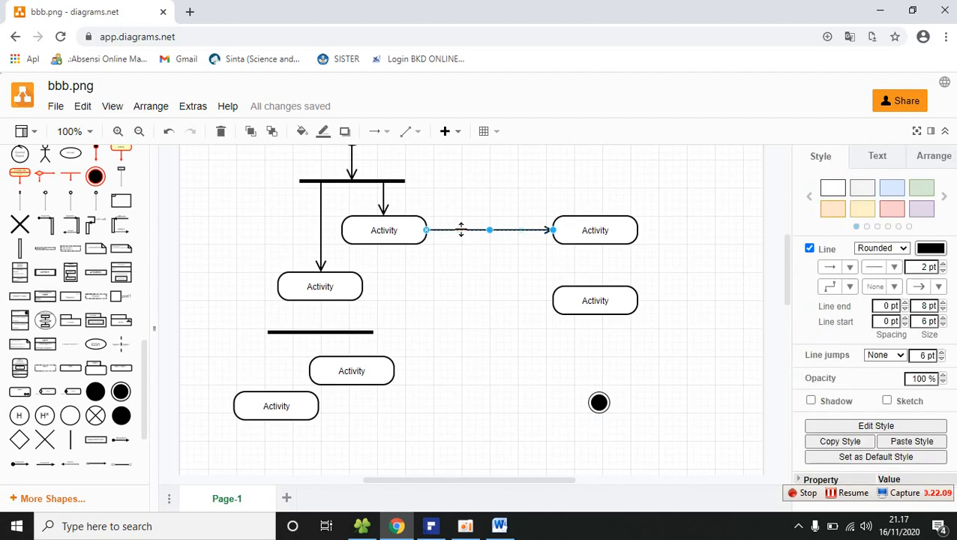
left_click(319, 240)
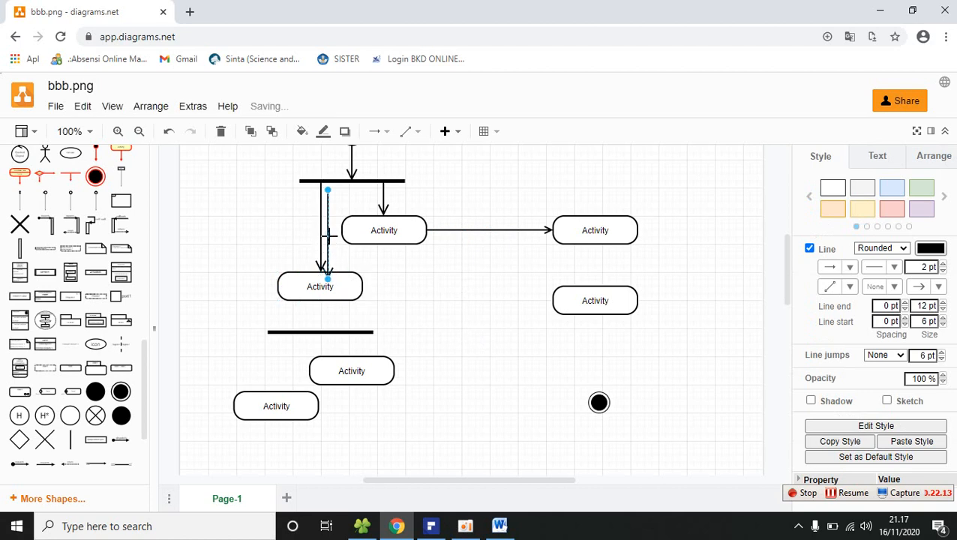
left_click_drag(327, 216, 316, 323)
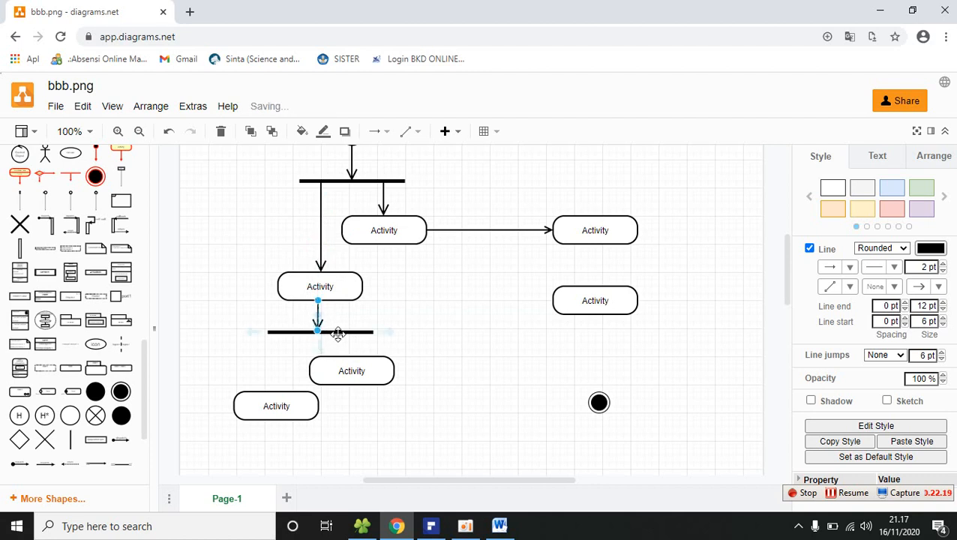
key("Right")
key("Right")
key("Right")
key("Right")
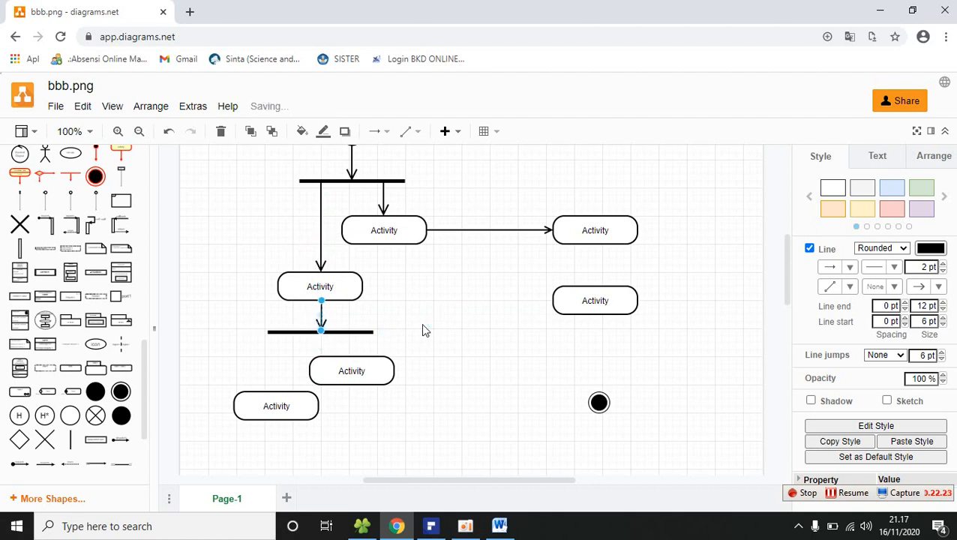
Duplicate the short arrow as a straight line and run it from the second bar's left part to the lowest Activity box
key("ctrl+d")
left_click_drag(328, 319, 285, 349)
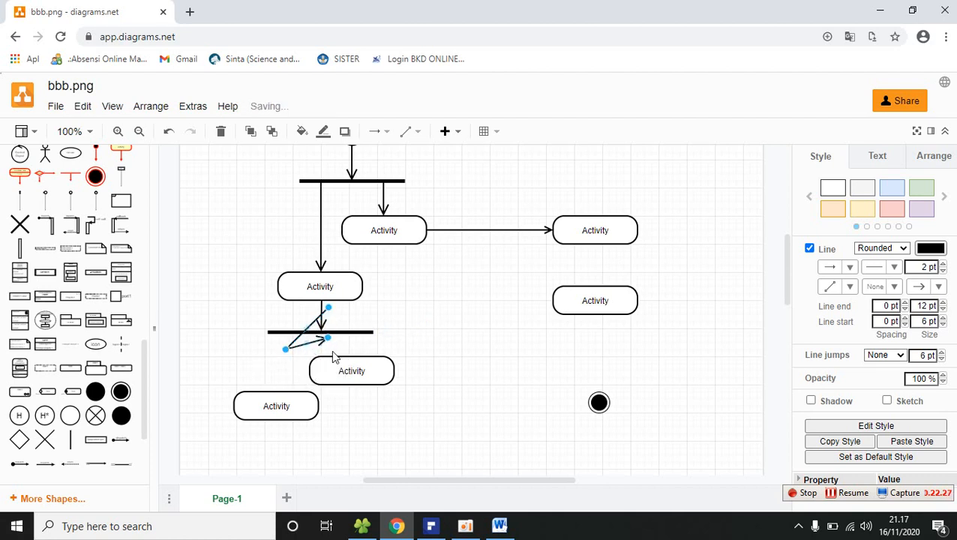
left_click(846, 287)
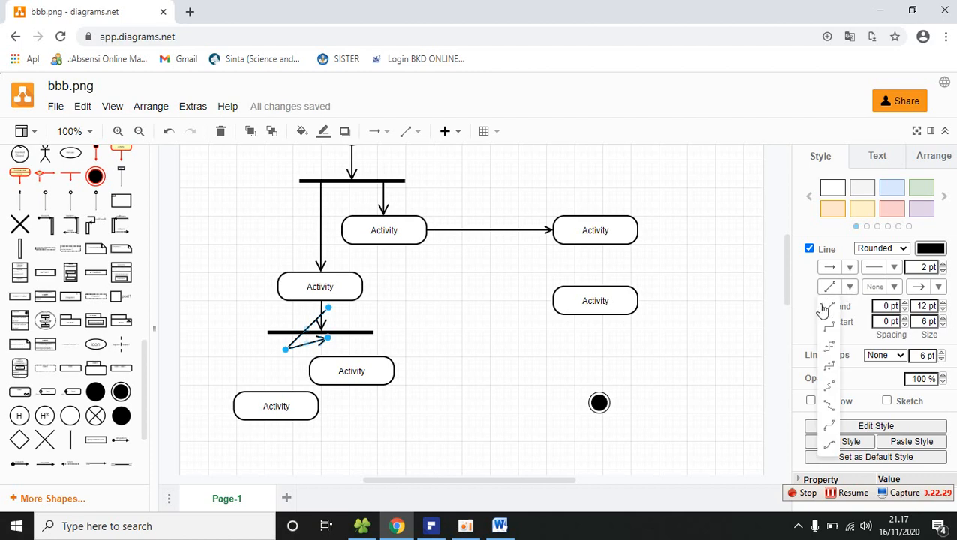
left_click(827, 306)
left_click_drag(328, 311, 305, 395)
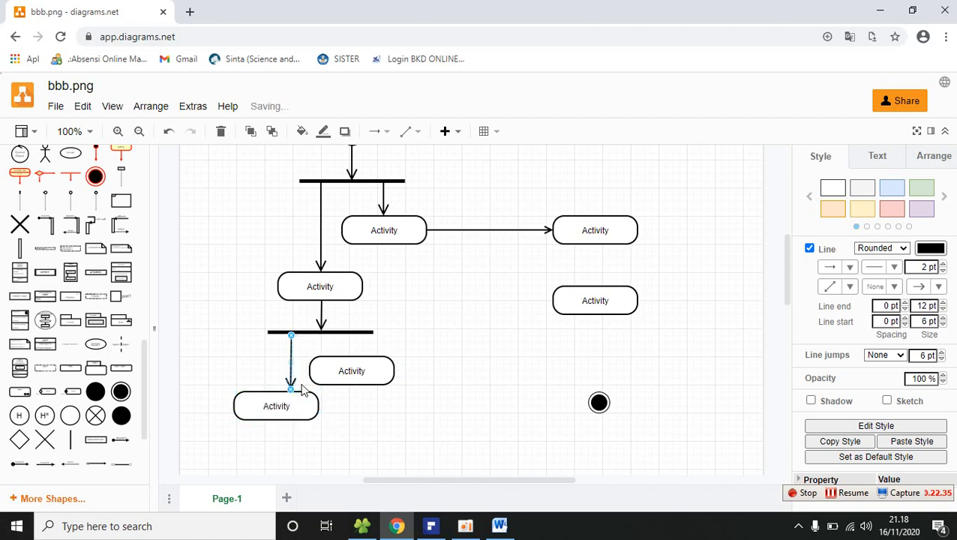
left_click_drag(294, 342, 281, 333)
left_click_drag(293, 396, 279, 392)
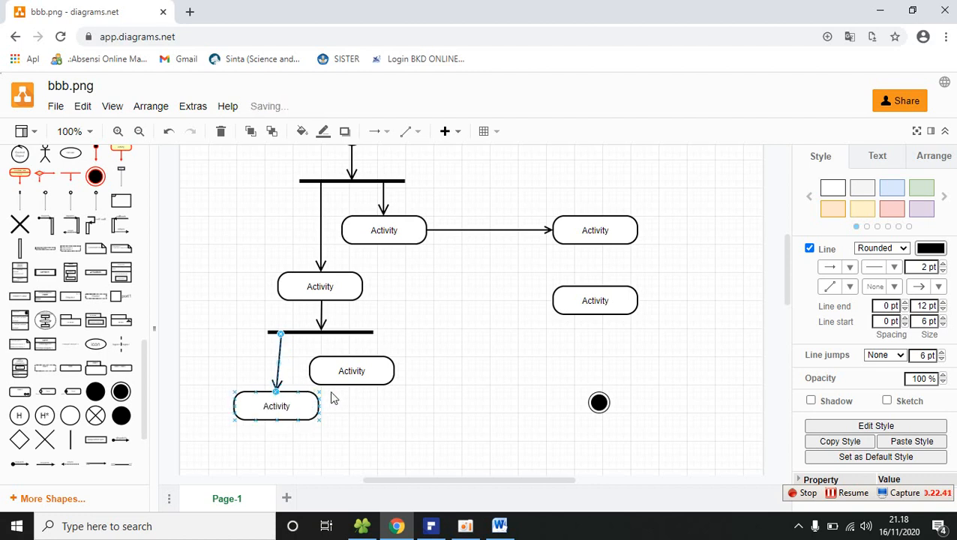
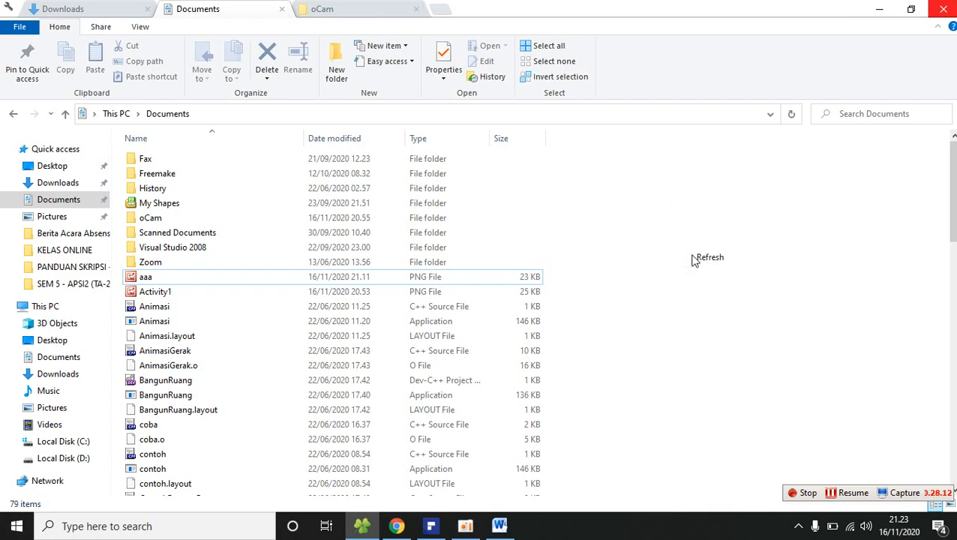
Open the bbb image from the Documents folder in File Explorer to view the finished activity diagram
left_click(148, 425)
double_click(148, 426)
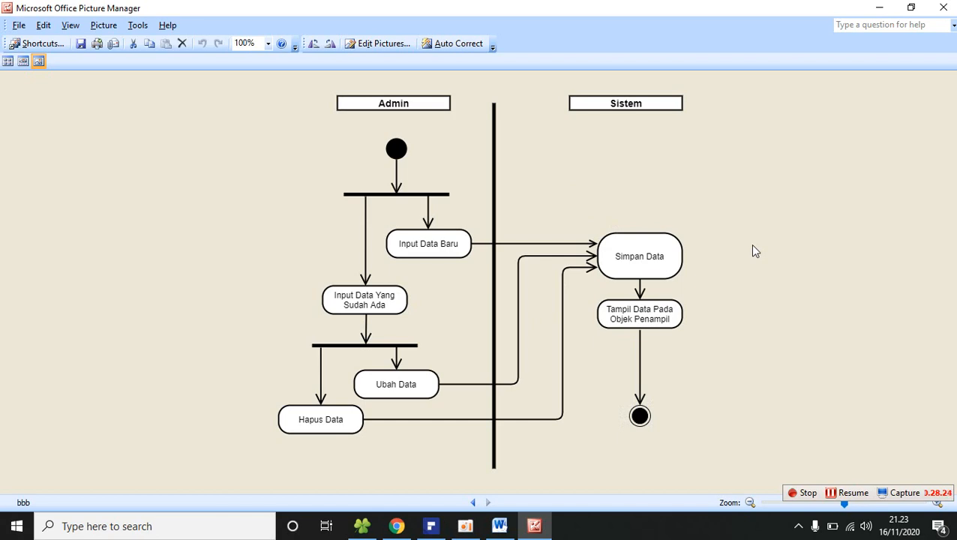
Reopen the bbb image from the Documents folder, copy it and paste it below the use case diagram in the Word document
left_click(940, 7)
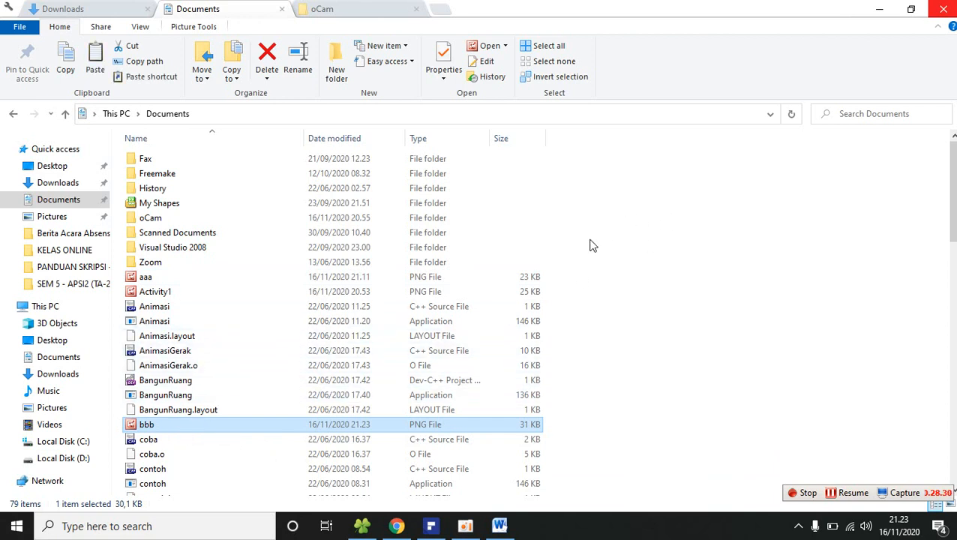
double_click(167, 426)
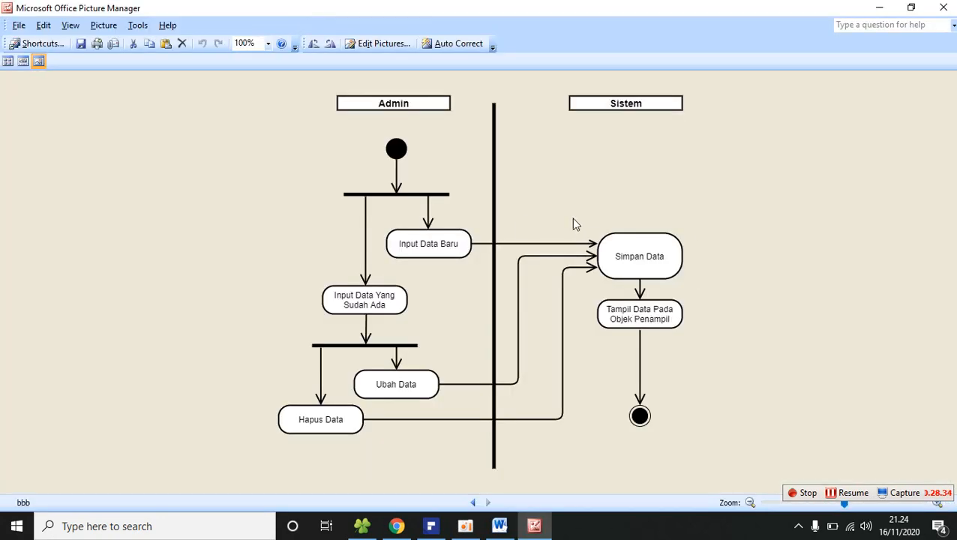
right_click(540, 189)
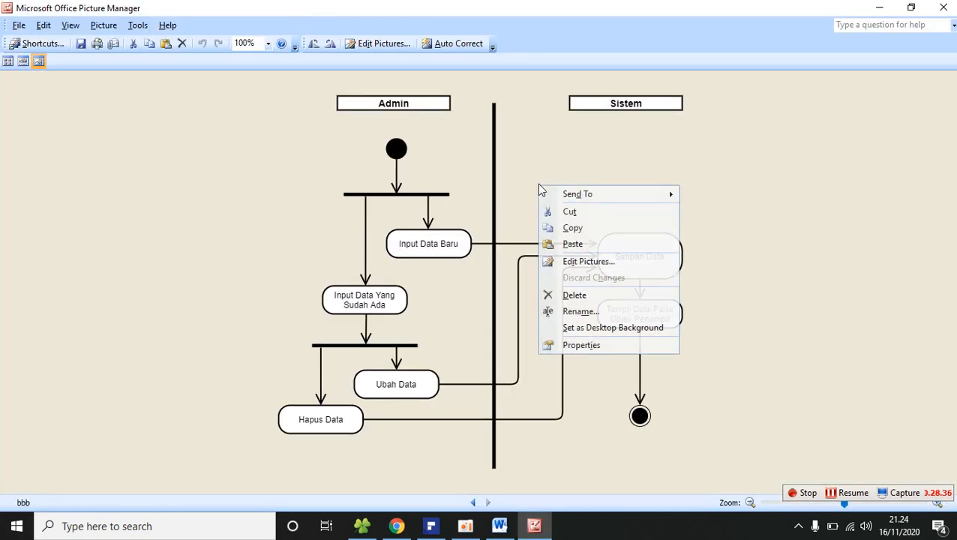
left_click(570, 228)
left_click(500, 526)
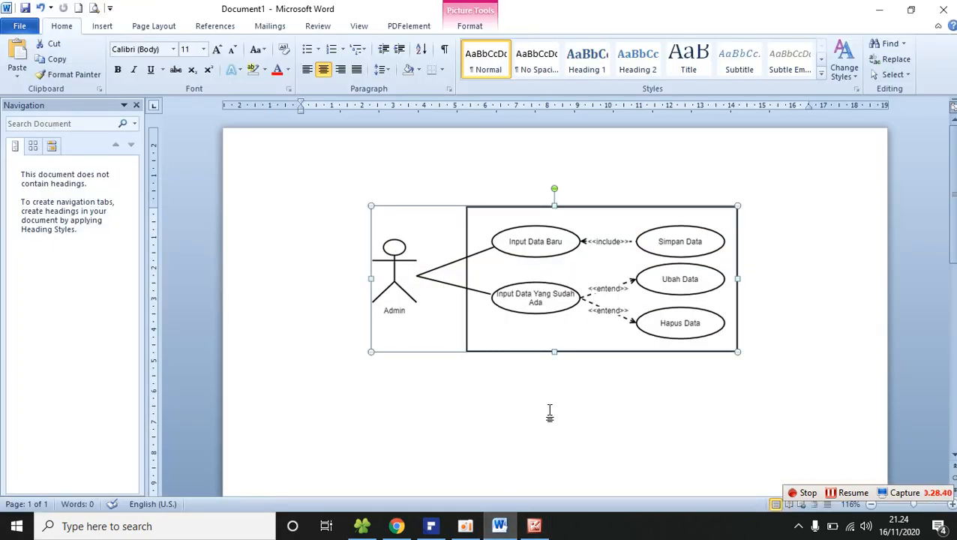
left_click(763, 346)
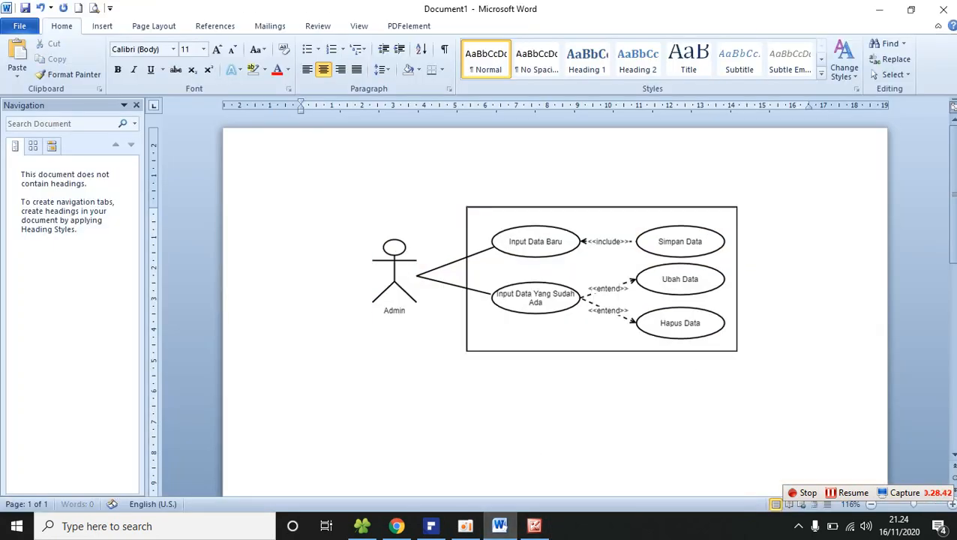
key("ctrl+v")
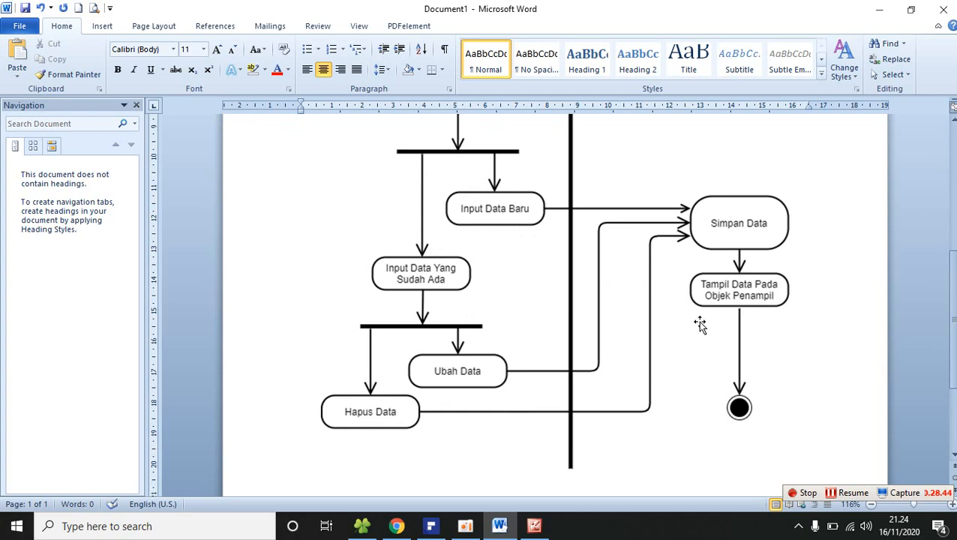
Shrink the pasted activity diagram proportionally so the whole picture fits below the use case diagram
scroll(675, 319, "up", 3)
left_click(536, 295)
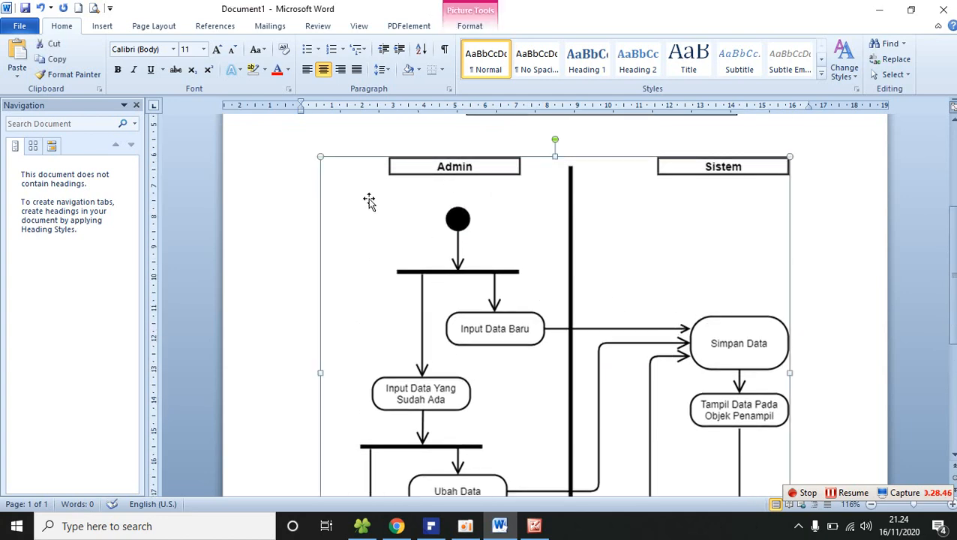
left_click_drag(321, 157, 472, 300)
scroll(784, 302, "up", 2)
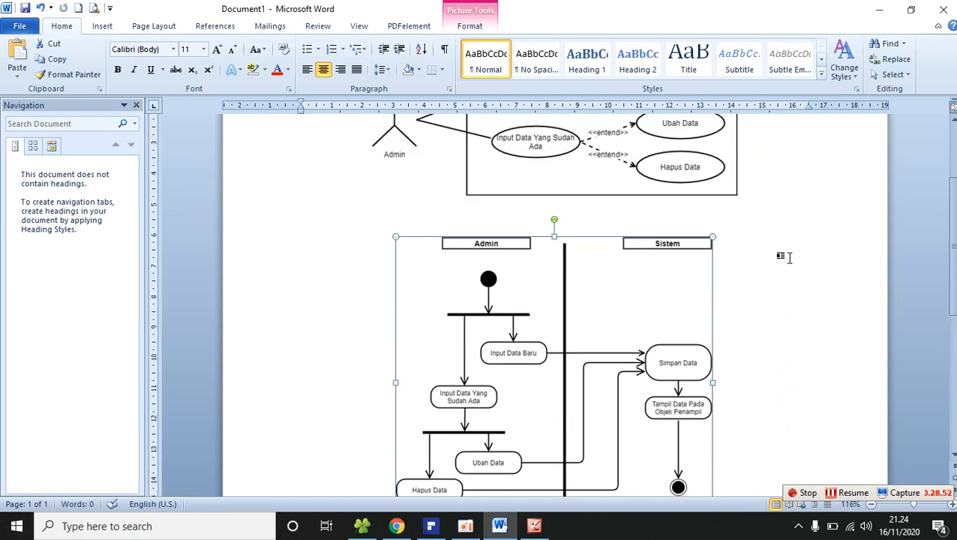
scroll(787, 259, "down", 1)
scroll(787, 257, "down", 1)
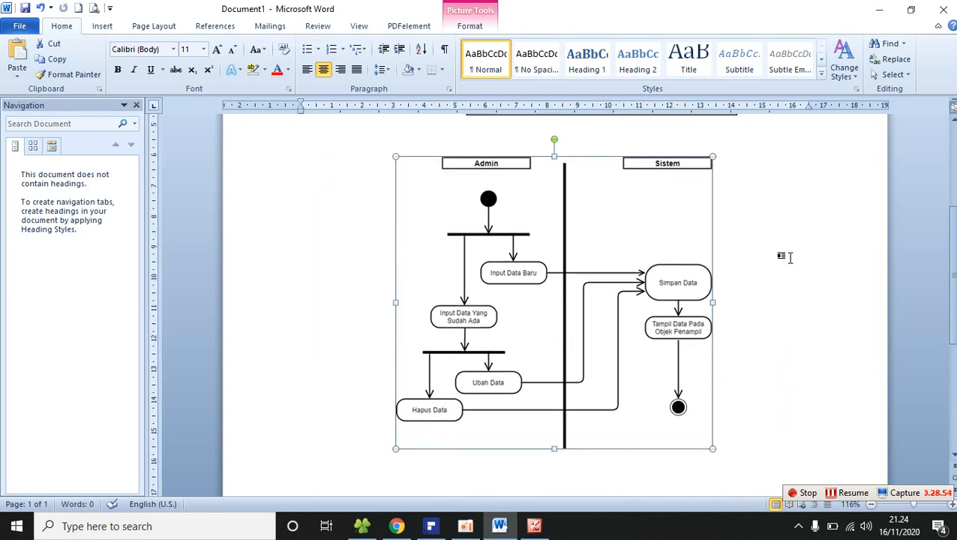
Delete the pasted activity diagram picture from the Word document
left_click(788, 240)
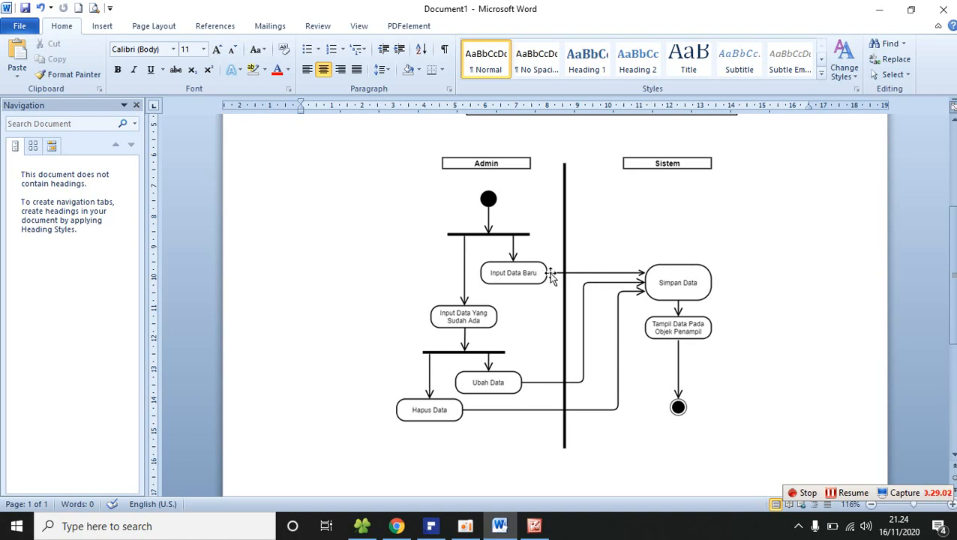
left_click(604, 242)
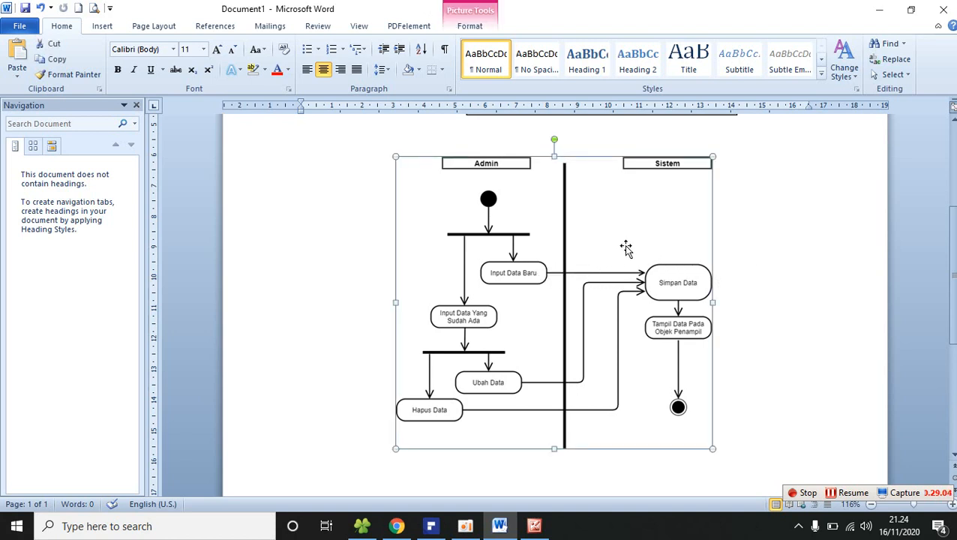
key("Delete")
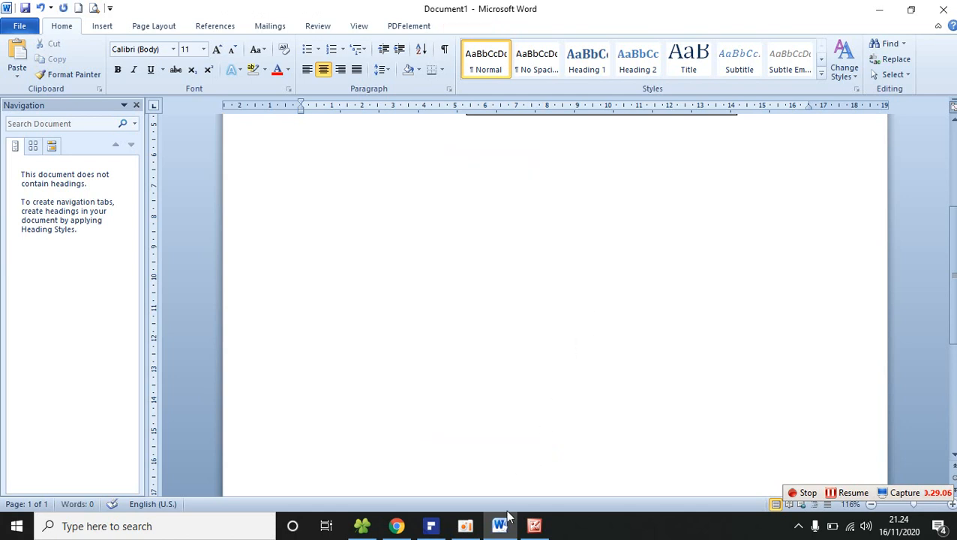
Switch to diagrams.net in Chrome and create a blank diagram named ccc as an Editable Bitmap Image (.png), saved in Documents
left_click(396, 525)
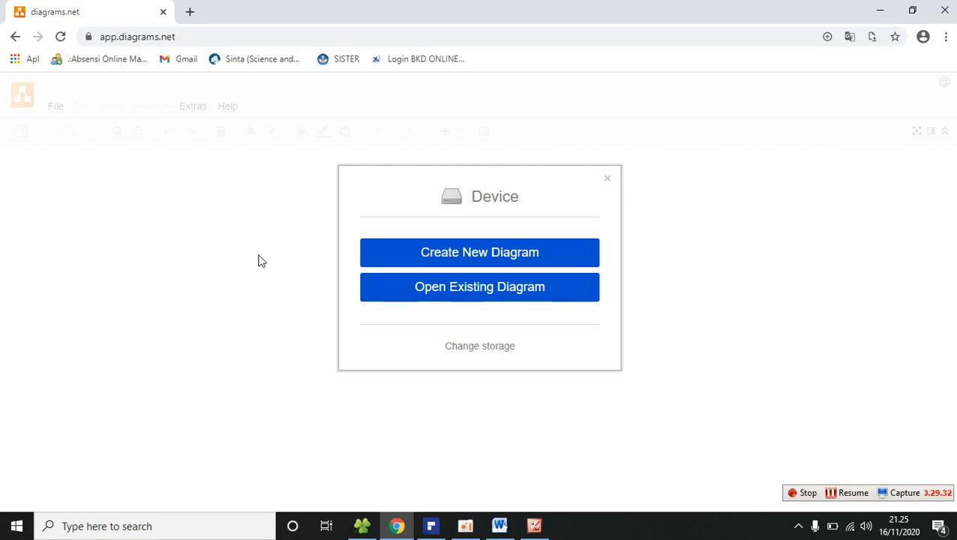
left_click(468, 254)
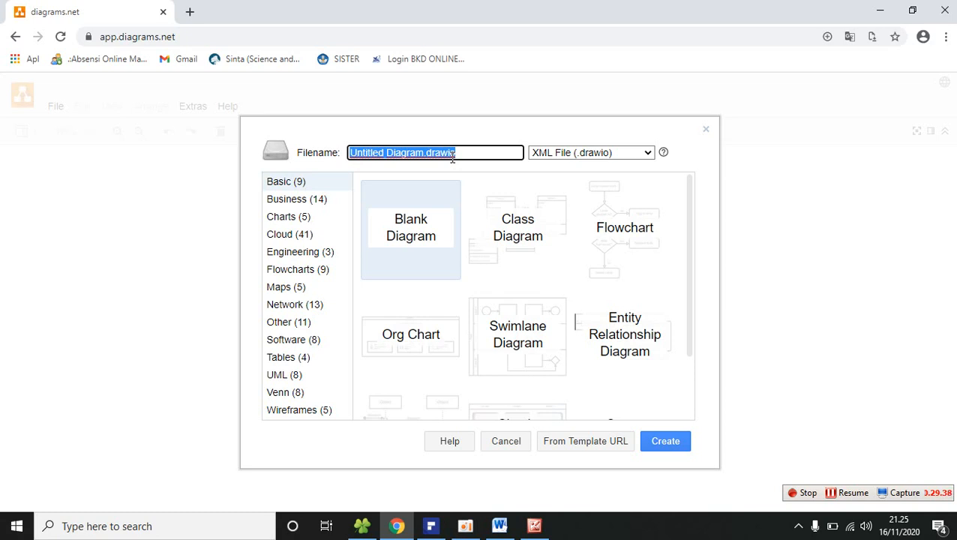
type("ccc")
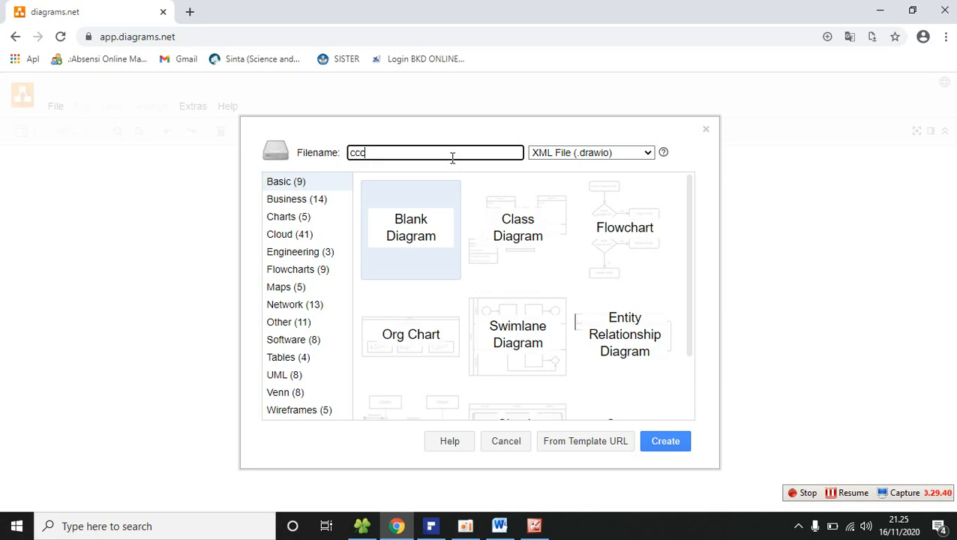
left_click(648, 155)
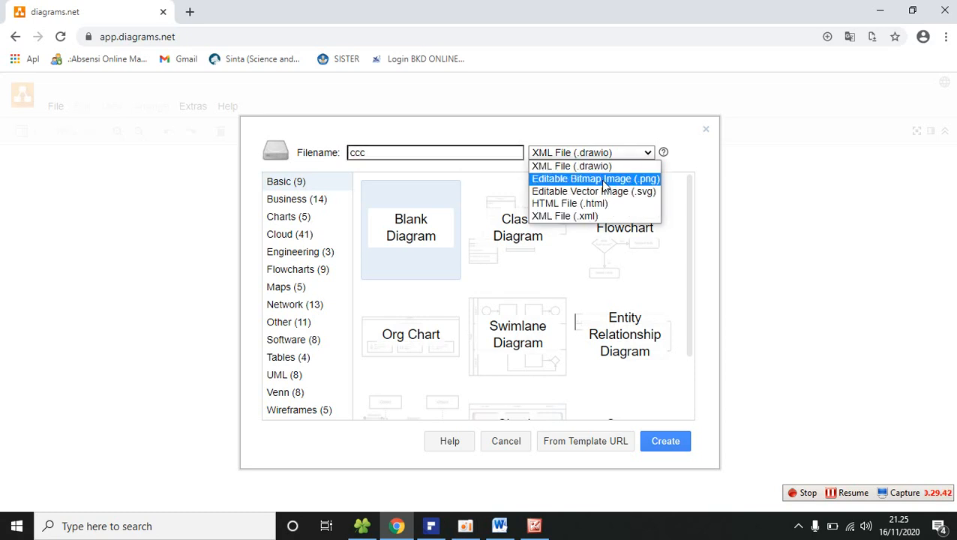
left_click(604, 183)
left_click(663, 441)
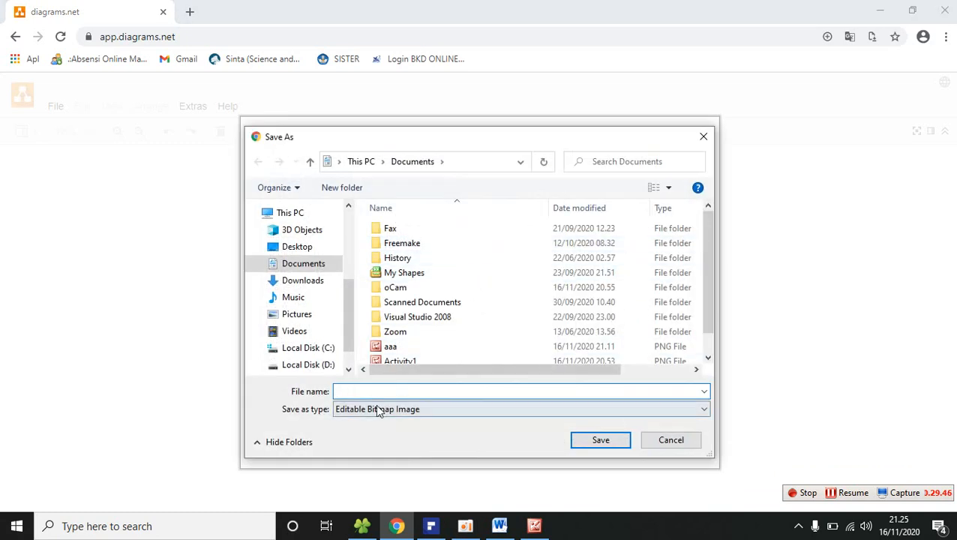
type("ccc")
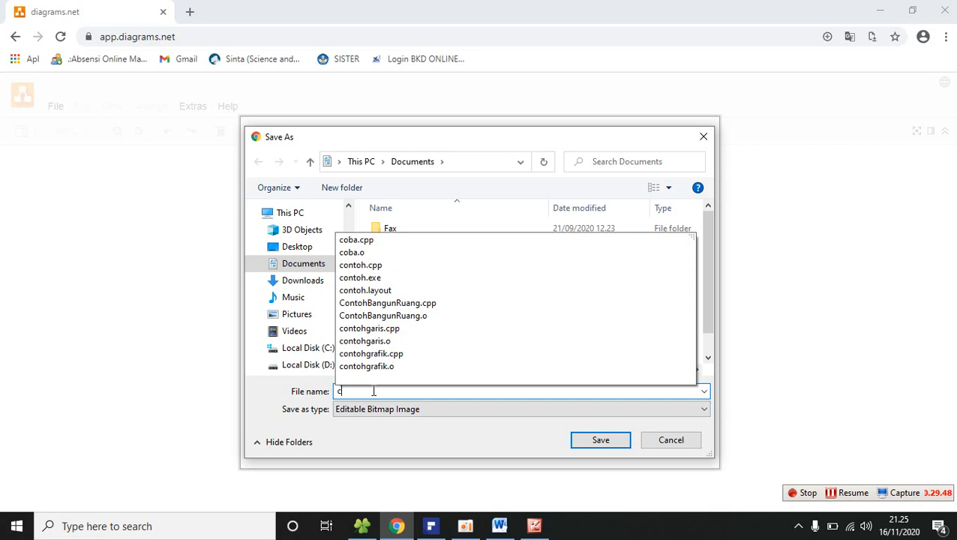
left_click(599, 441)
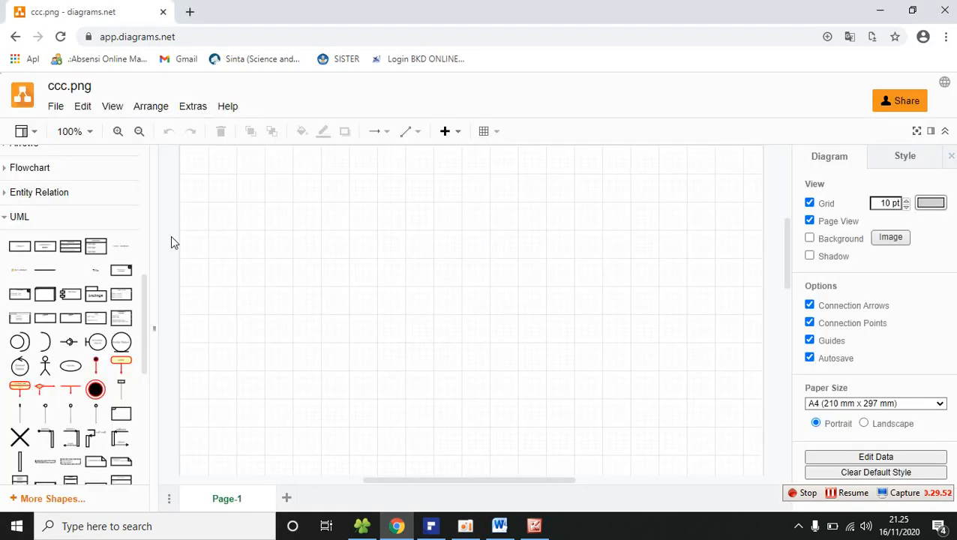
Place a three-compartment UML Class shape in the page's upper left area and title it Login
mouse_move(64, 251)
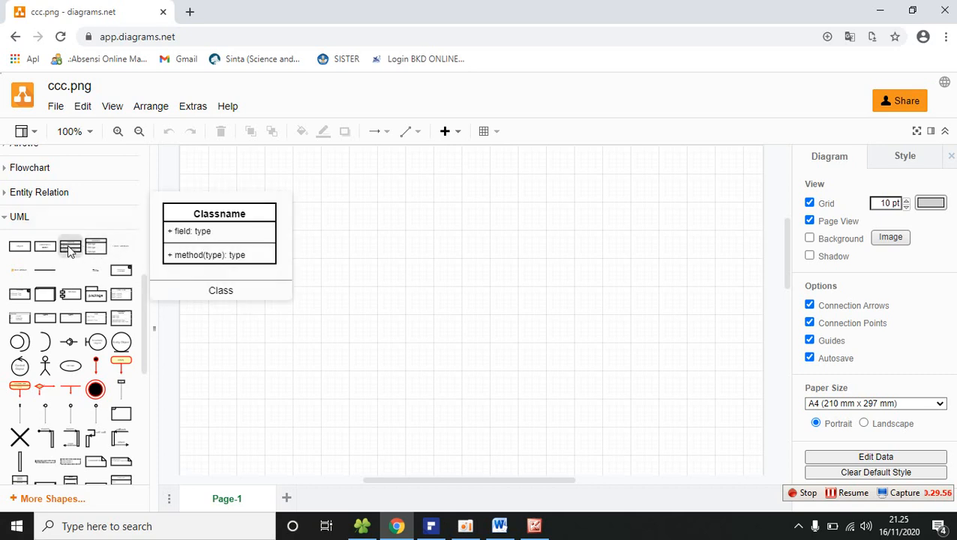
left_click_drag(68, 249, 267, 194)
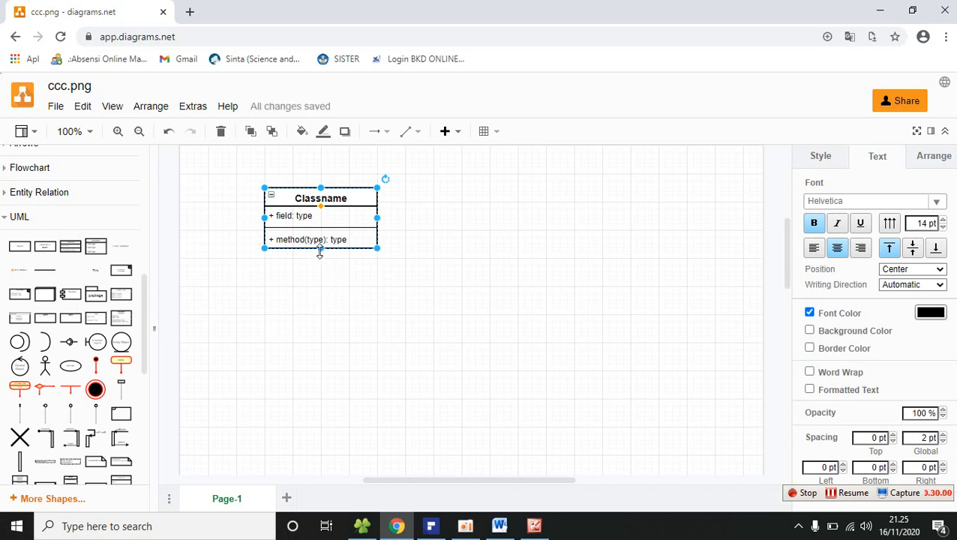
double_click(338, 197)
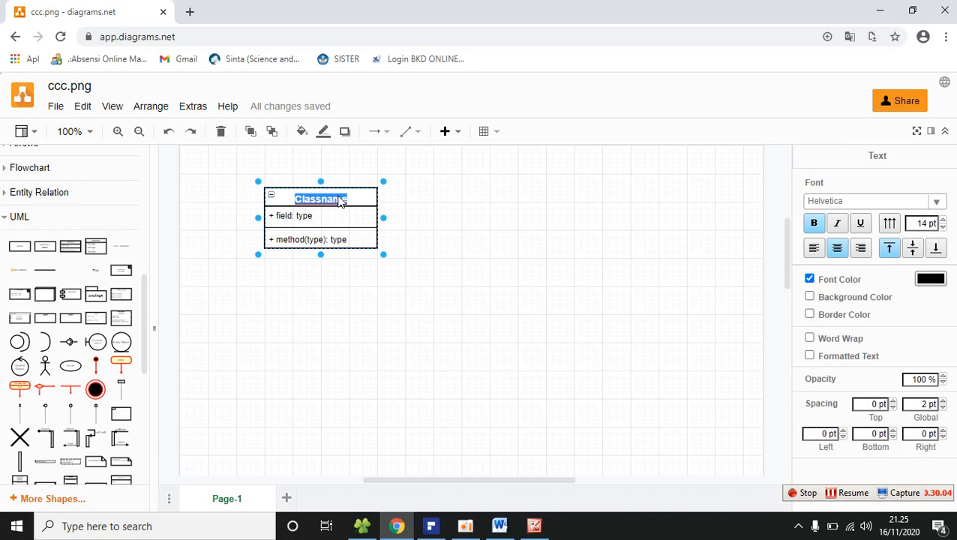
type("Login")
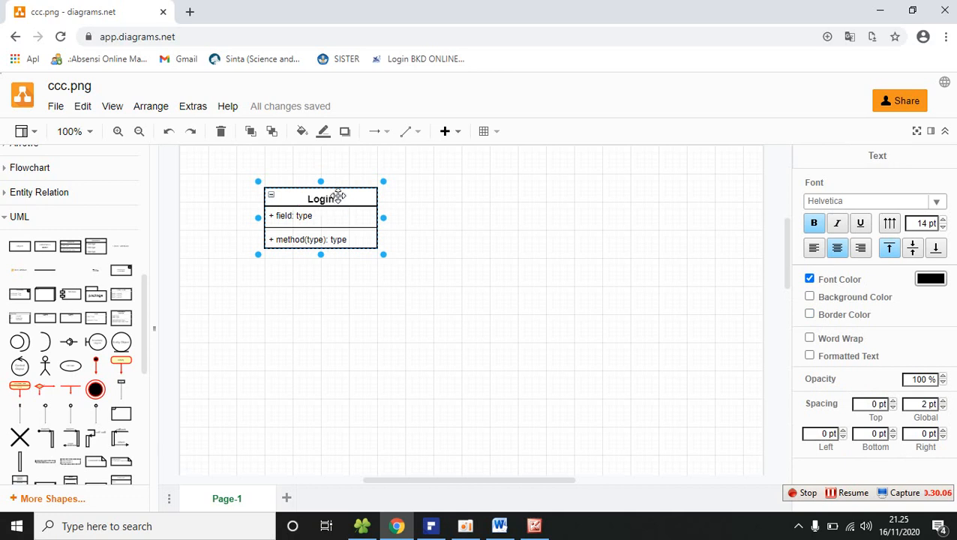
left_click(436, 228)
Replace the placeholder field of the Login class with the public attribute + Username
double_click(303, 217)
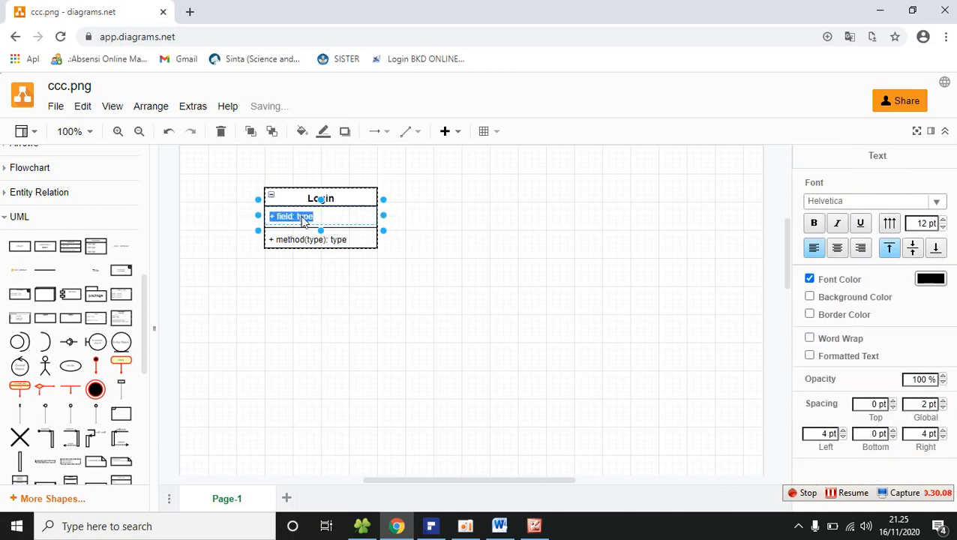
left_click(280, 218)
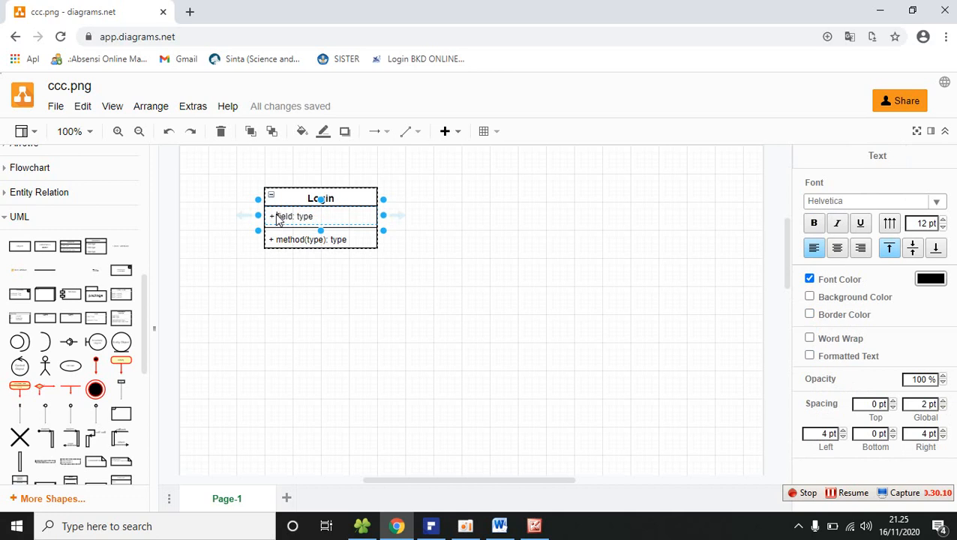
left_click_drag(279, 218, 320, 217)
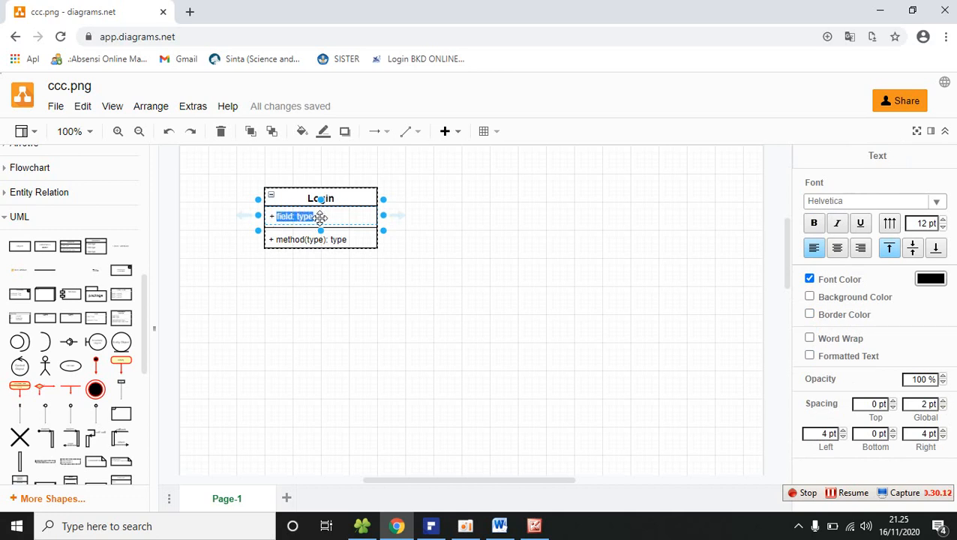
type("Username")
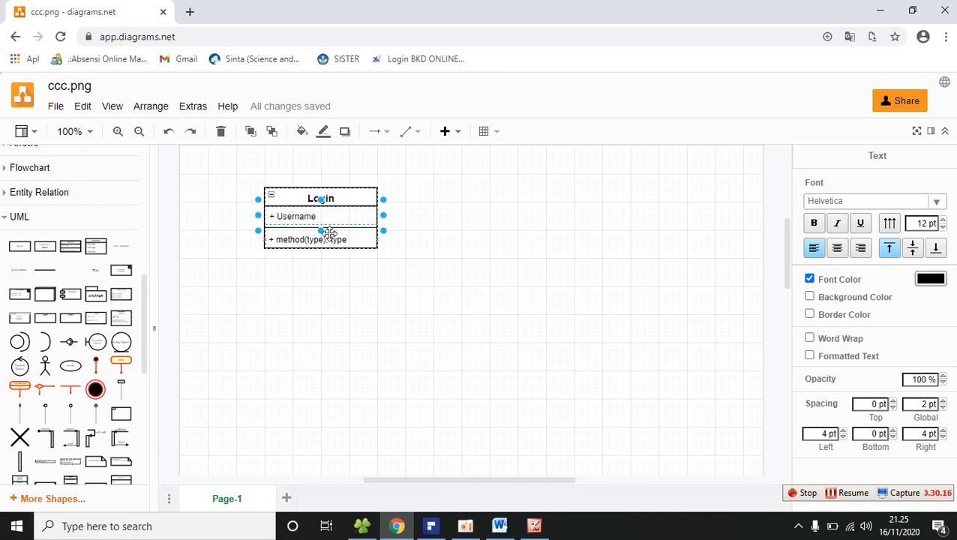
Enlarge the Login class's attribute compartment downward and add the line # Password below + Username
left_click_drag(320, 231, 320, 245)
double_click(319, 216)
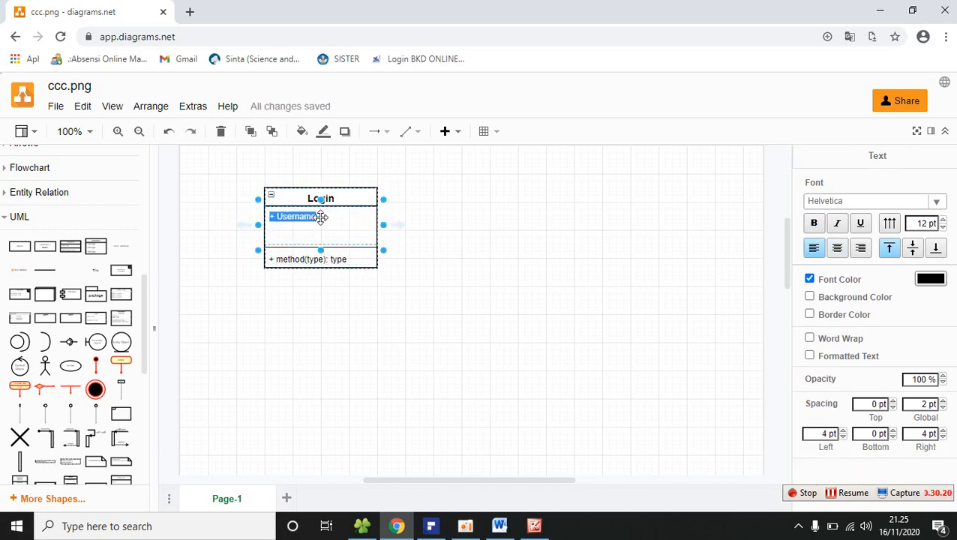
key("Escape")
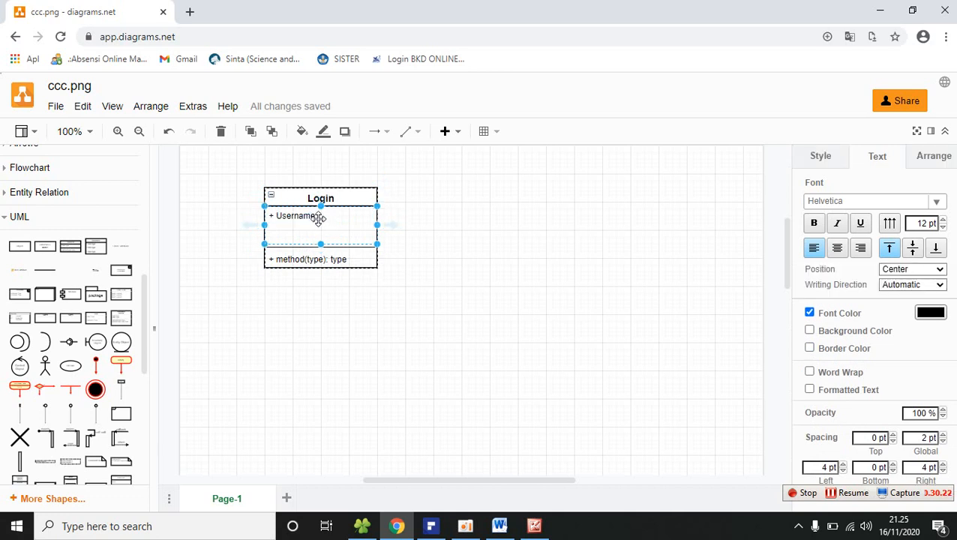
double_click(309, 216)
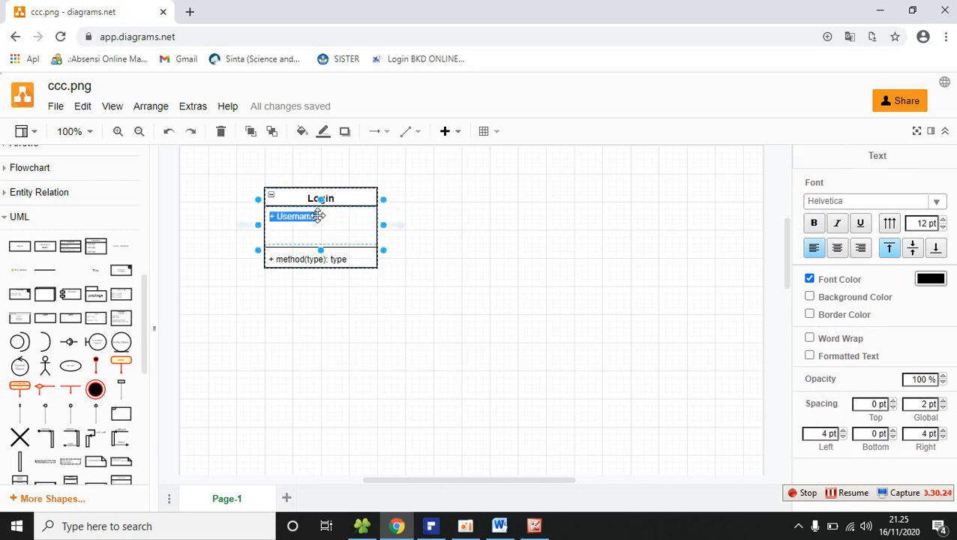
left_click(318, 217)
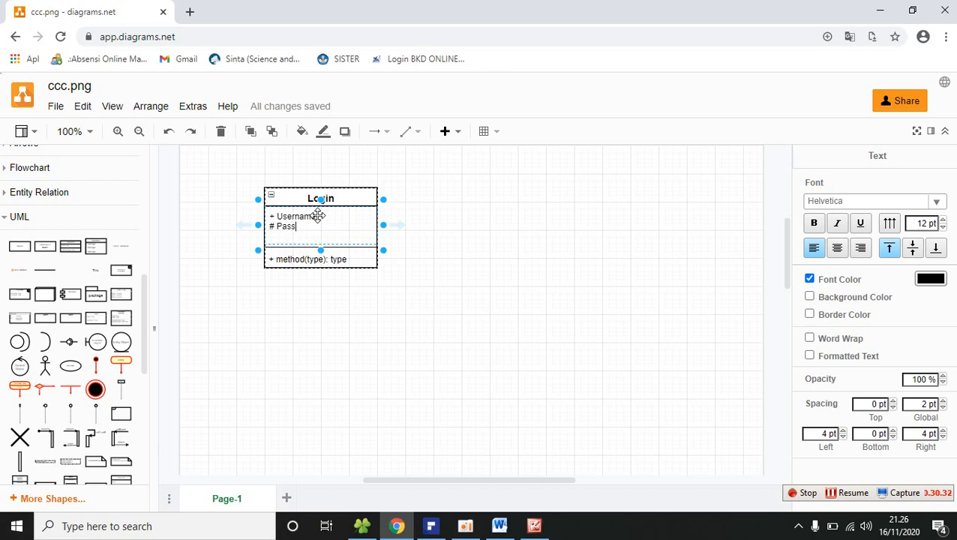
Replace the placeholder method in the Login class's lowest compartment with + Login
left_click(333, 261)
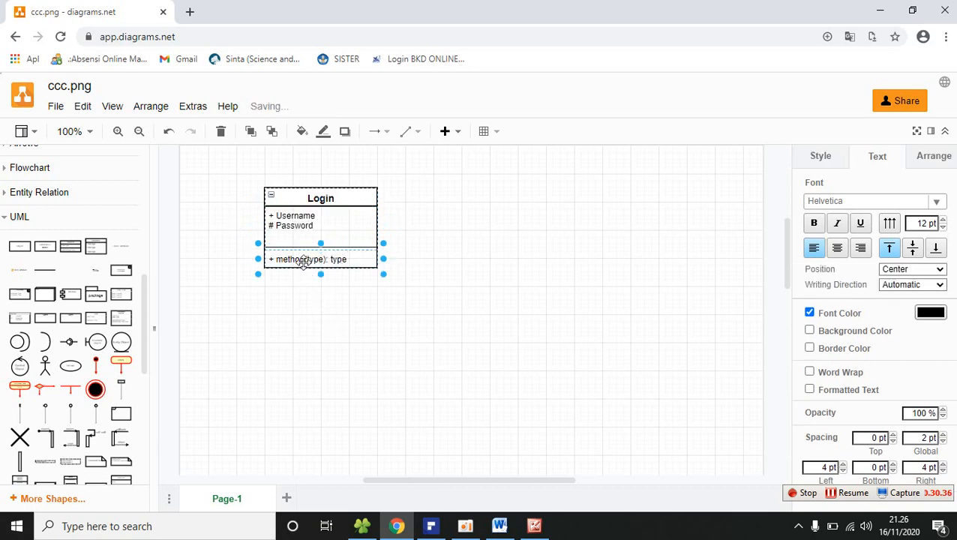
double_click(275, 263)
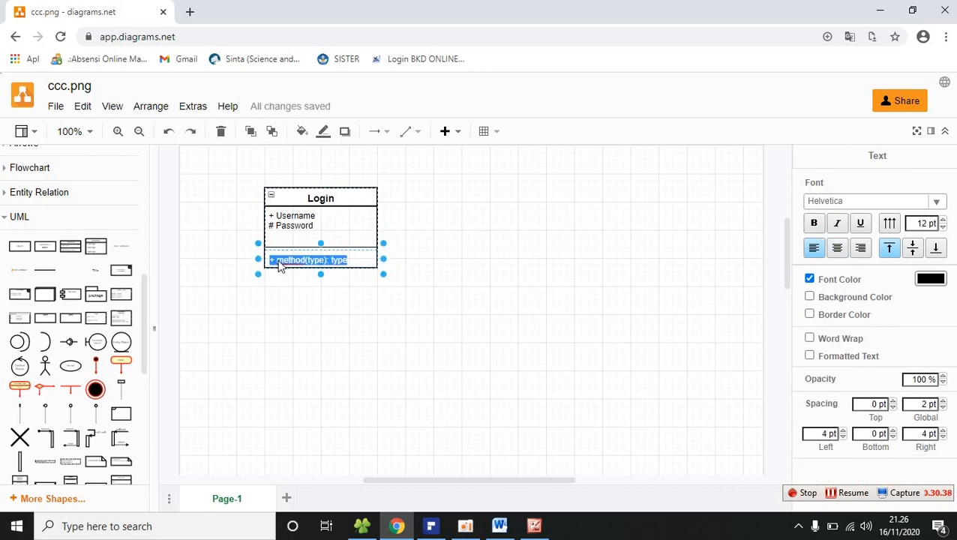
left_click(278, 263)
left_click_drag(278, 262, 350, 258)
type("Login")
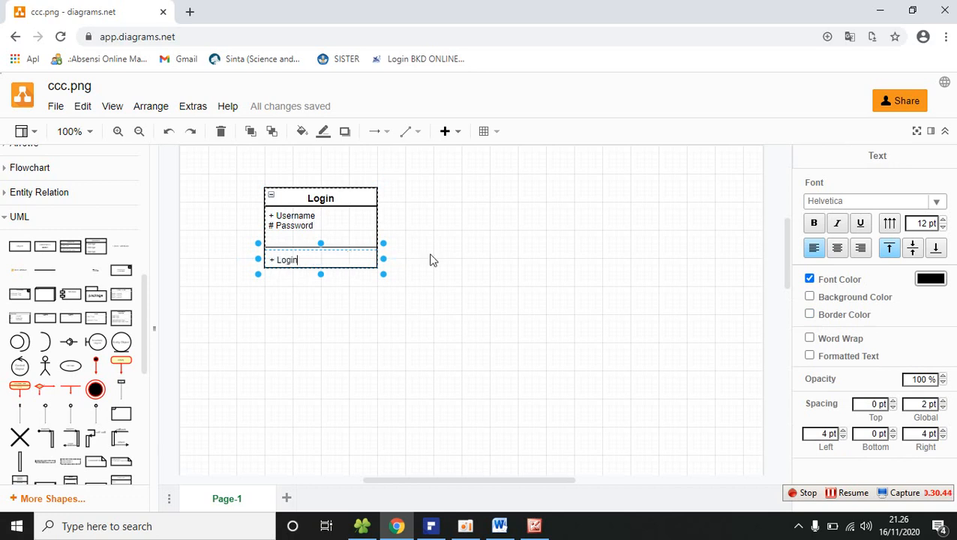
left_click(391, 269)
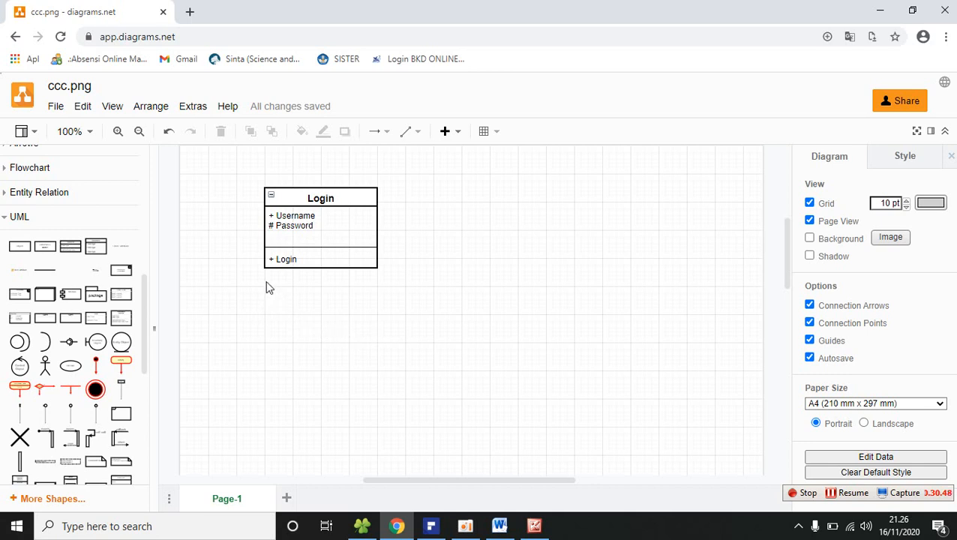
Duplicate the Login class, place the copy to its right at the same height, and title it Data
left_click(295, 195)
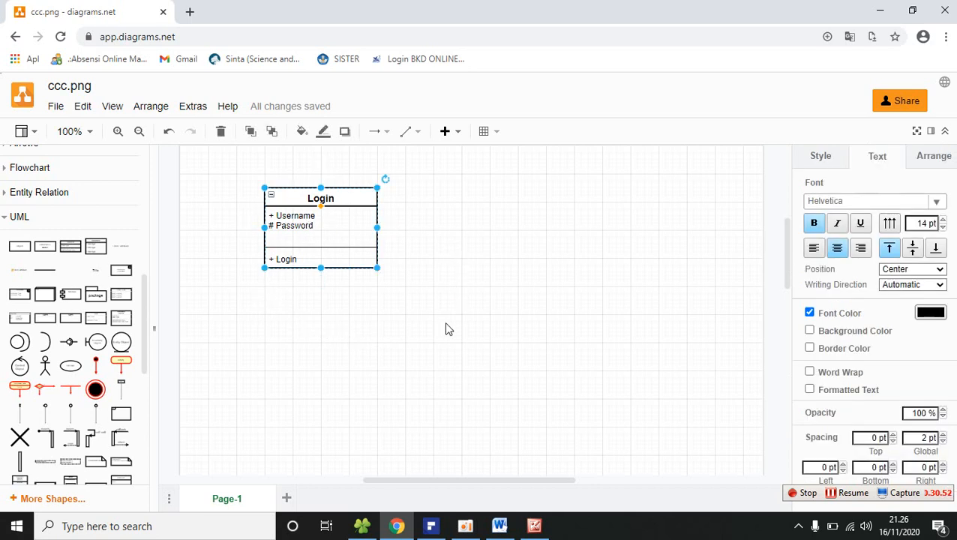
left_click(480, 274)
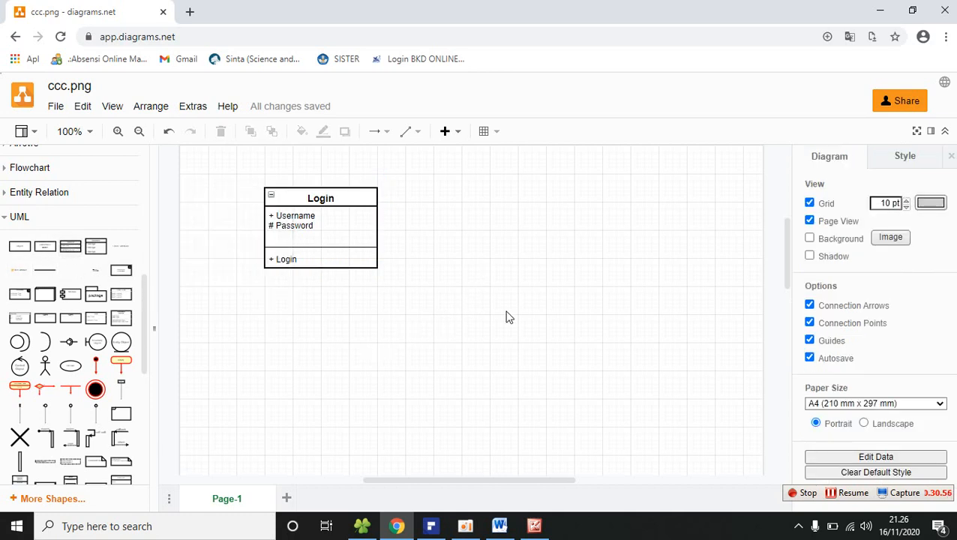
key("ctrl+a")
left_click_drag(357, 204, 564, 196)
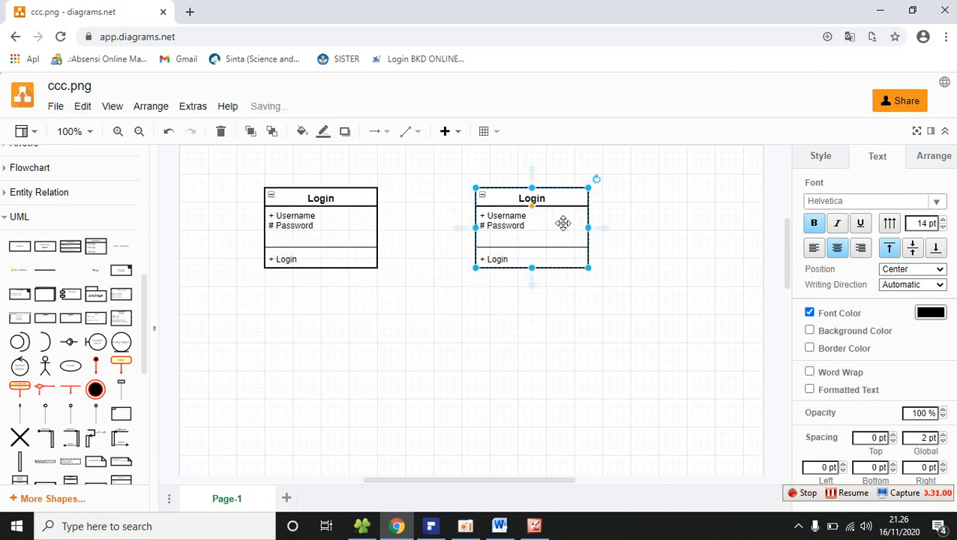
double_click(530, 199)
type("Data")
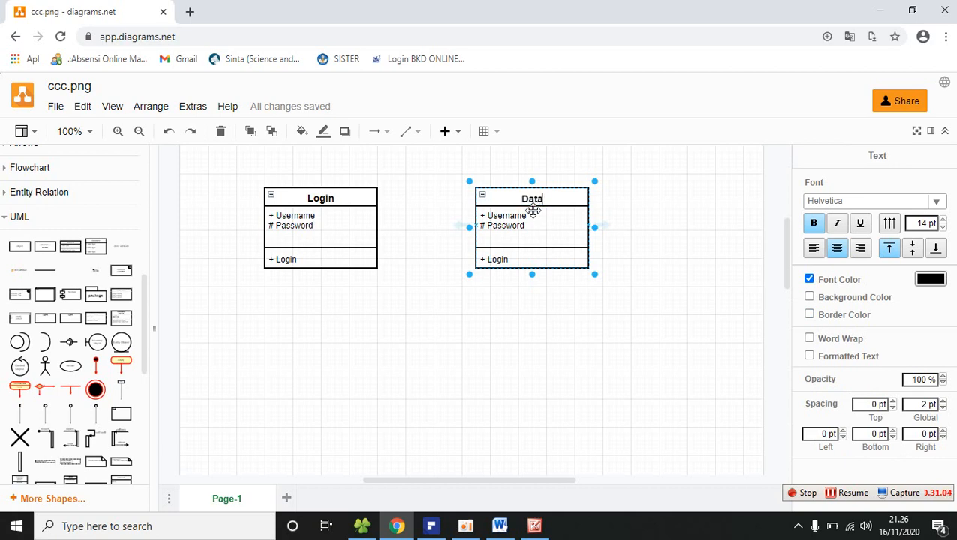
Replace the Data class's copied attributes with + Kode, + Nama and + Jenis on separate lines
double_click(503, 218)
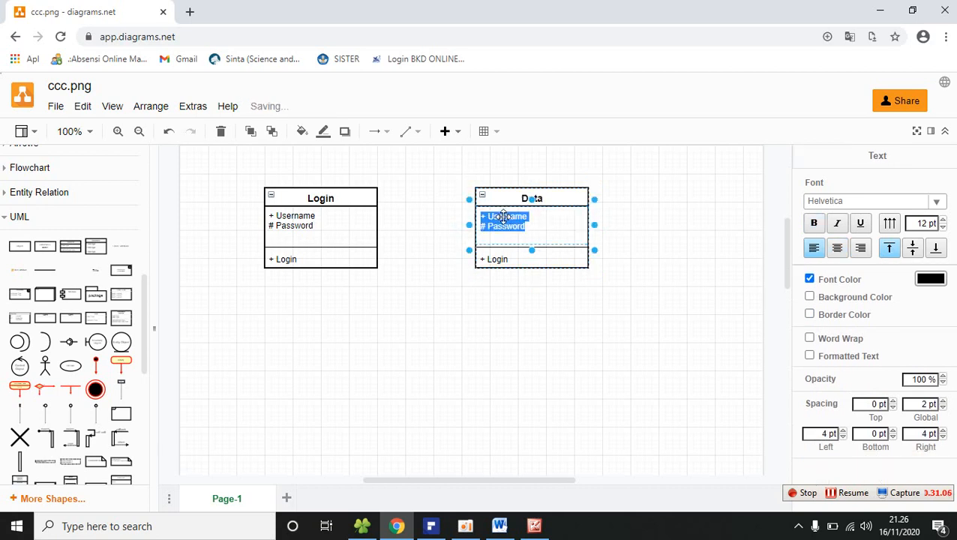
left_click(496, 218)
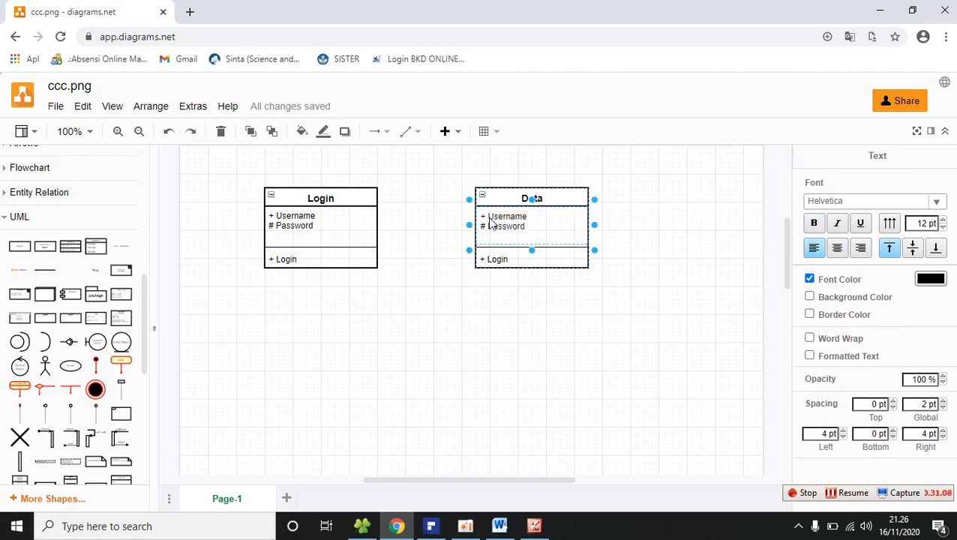
left_click_drag(494, 222, 524, 234)
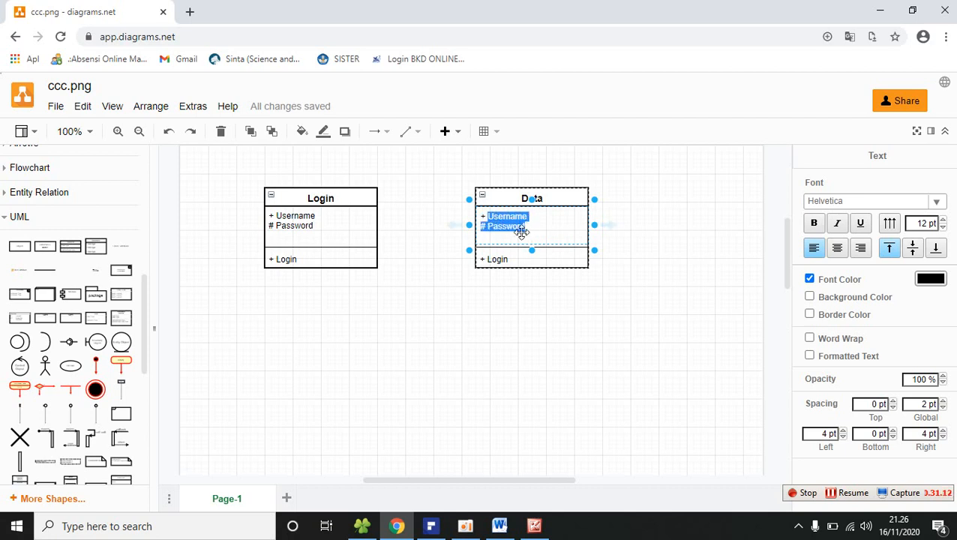
type("Kode")
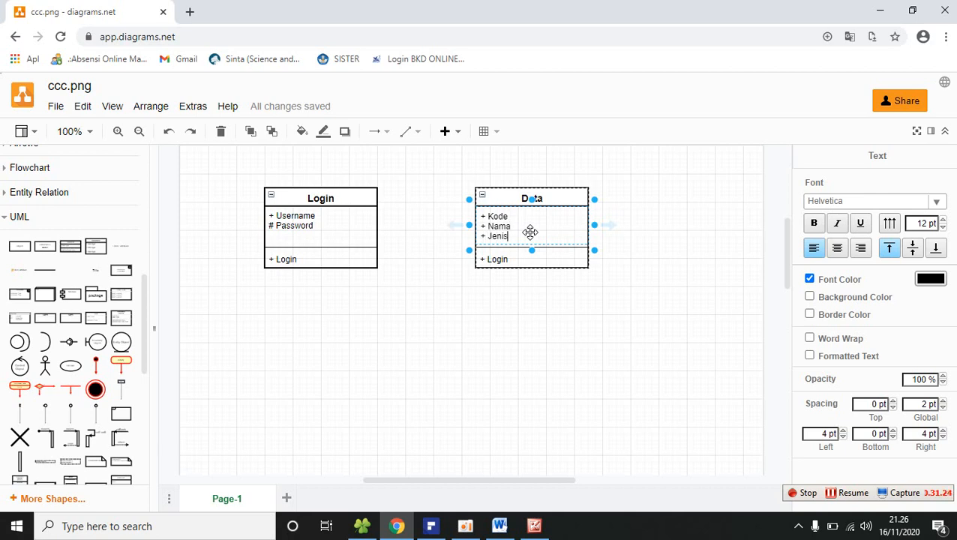
Replace the method + Login in the Data class's lowest compartment with + Simpan
left_click(503, 258)
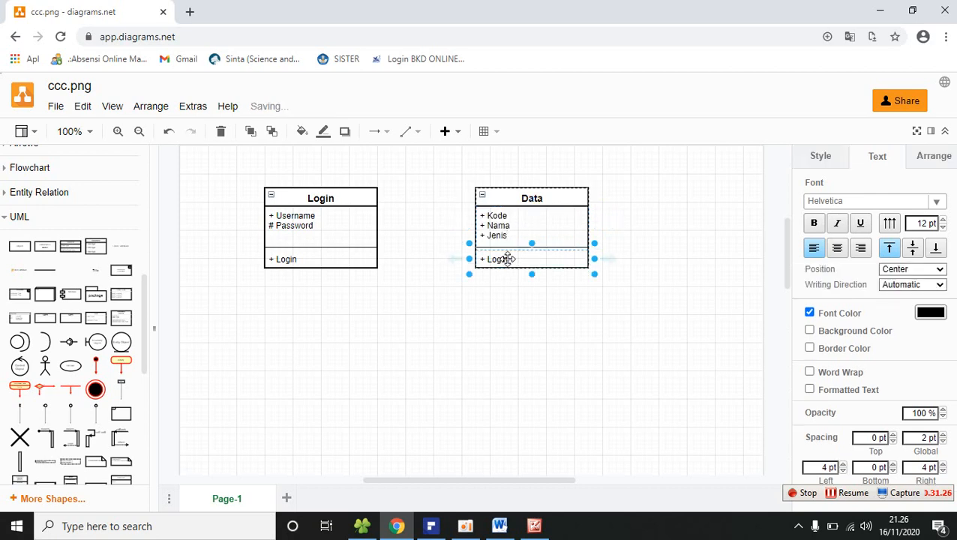
double_click(510, 259)
left_click(492, 268)
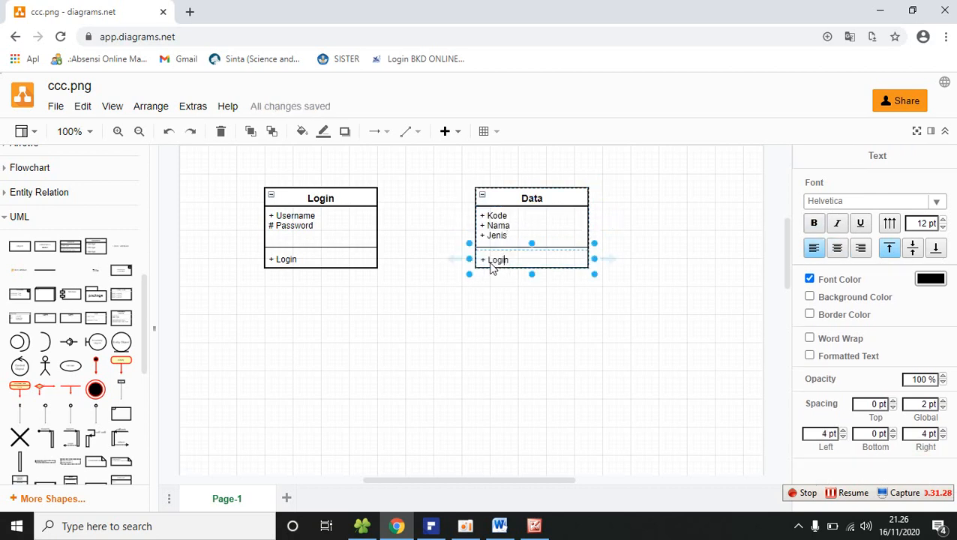
left_click_drag(489, 260, 511, 260)
type("Sim")
type("pan")
key("Return")
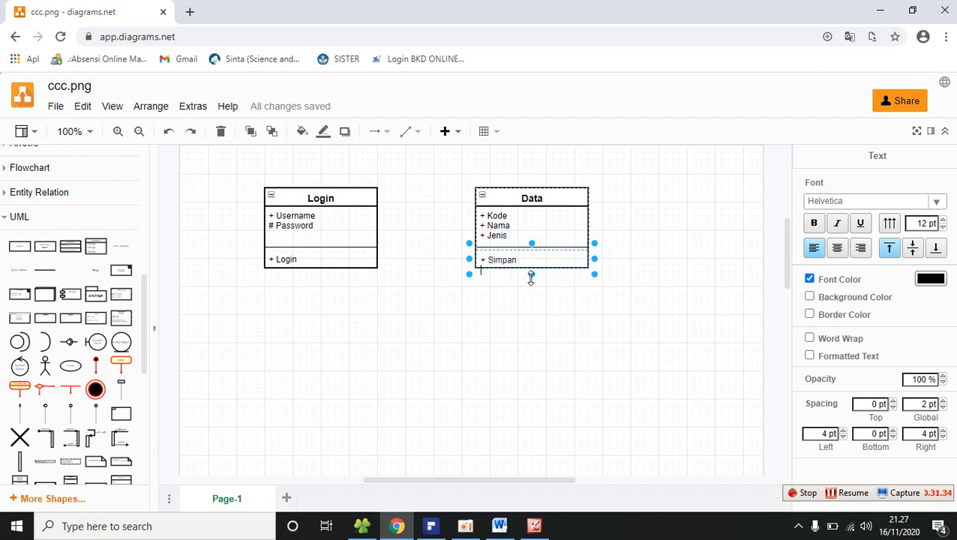
Enlarge the Data class's method compartment, add + Ubah and + Hapus below + Simpan, and fit its height to the three lines
left_click_drag(532, 275, 532, 300)
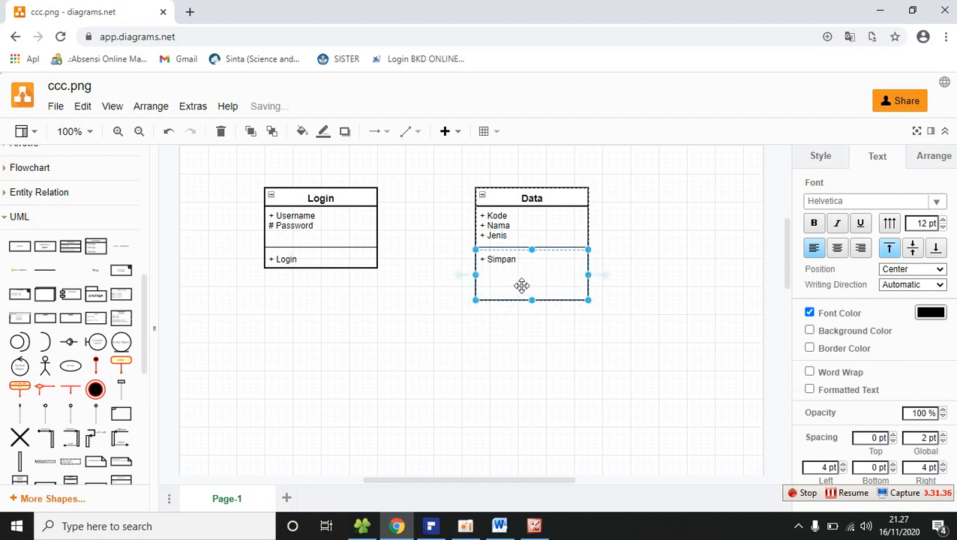
left_click(515, 264)
left_click(493, 271)
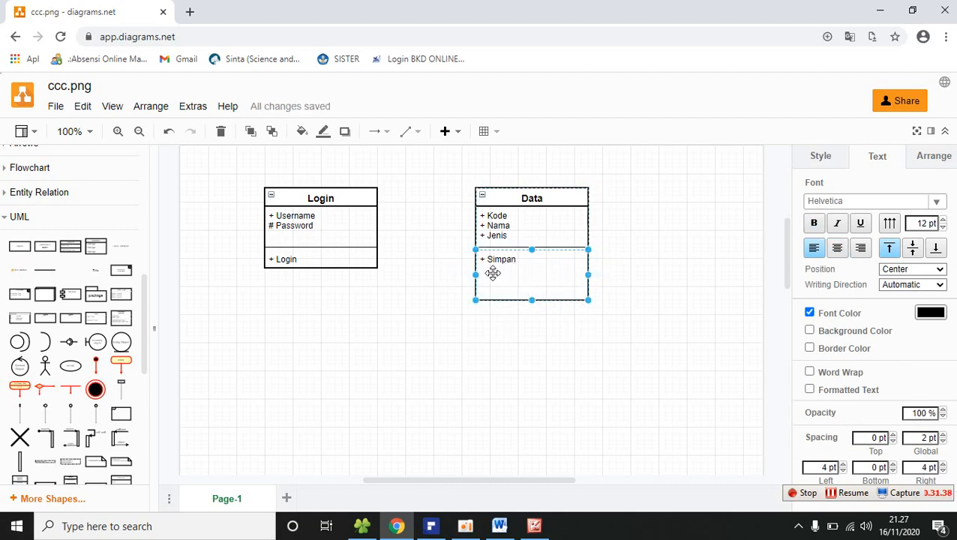
double_click(505, 280)
left_click(516, 262)
double_click(515, 281)
key("End")
key("Return")
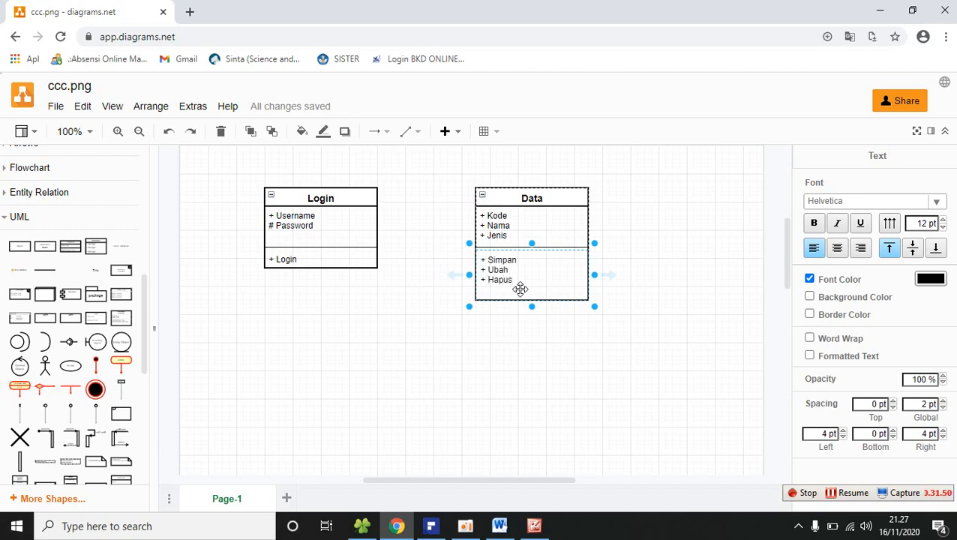
left_click_drag(531, 306, 530, 286)
left_click(619, 309)
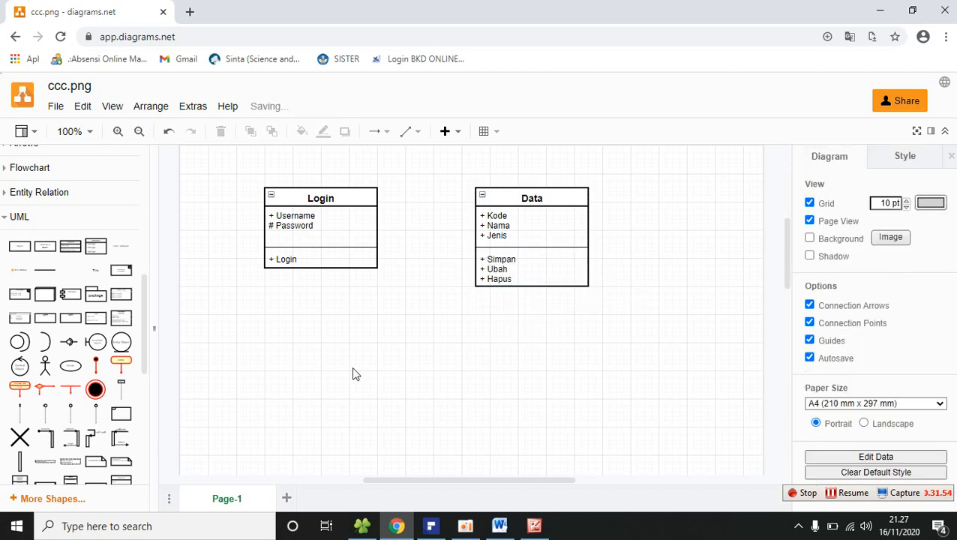
Duplicate the completed Data class and place the copy below, midway between the Login and Data classes
left_click(515, 199)
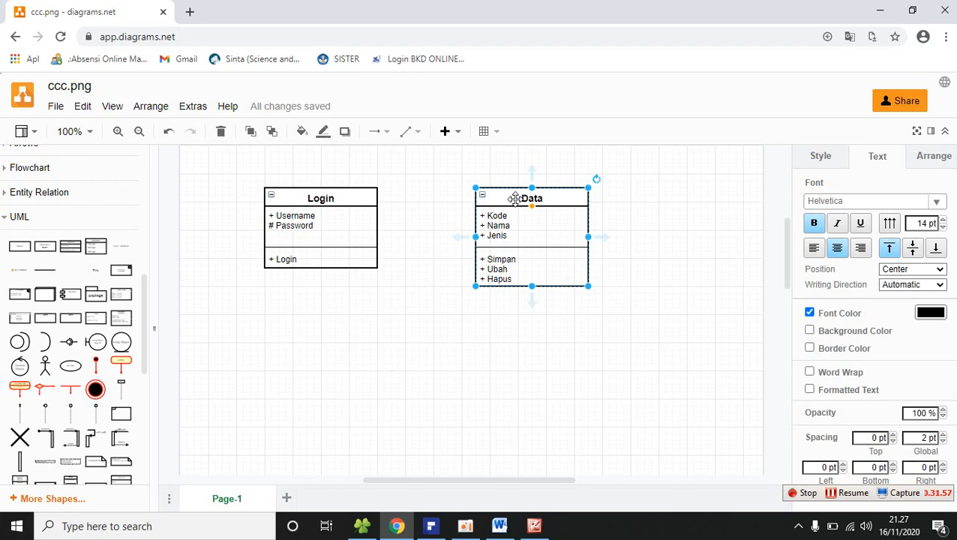
left_click(426, 348)
key("ctrl+v")
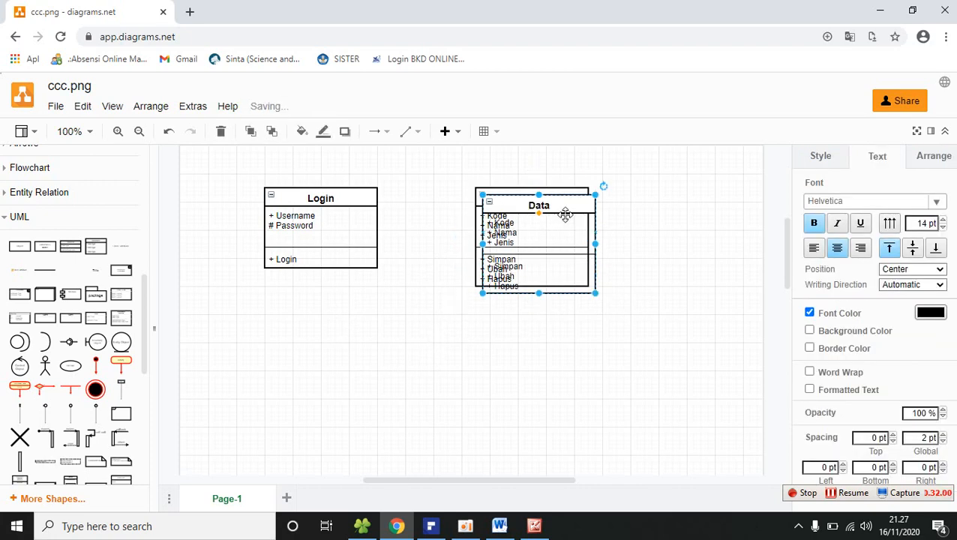
left_click_drag(566, 204, 434, 325)
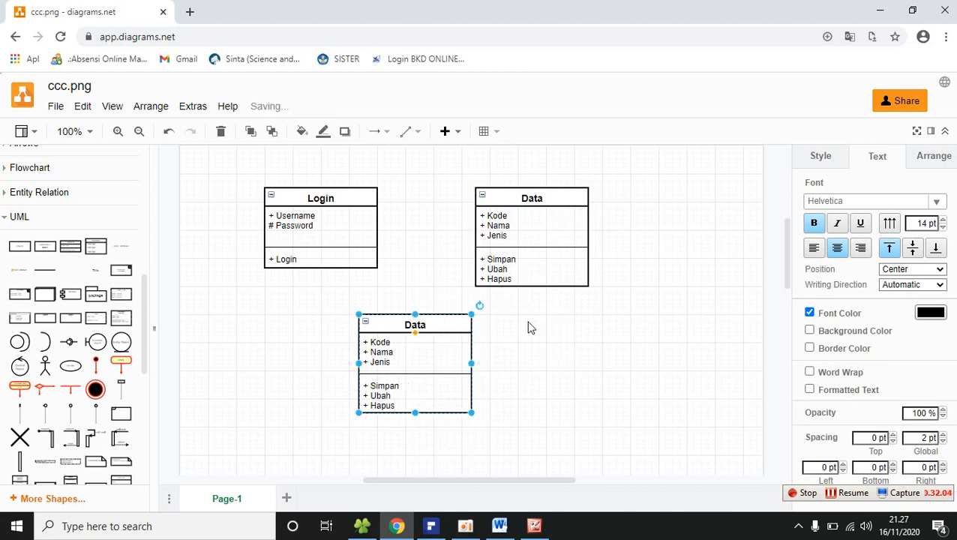
Add a parent/child association connector from the Login class's title edge to the top centre of the lower Data class
scroll(109, 411, "down", 10)
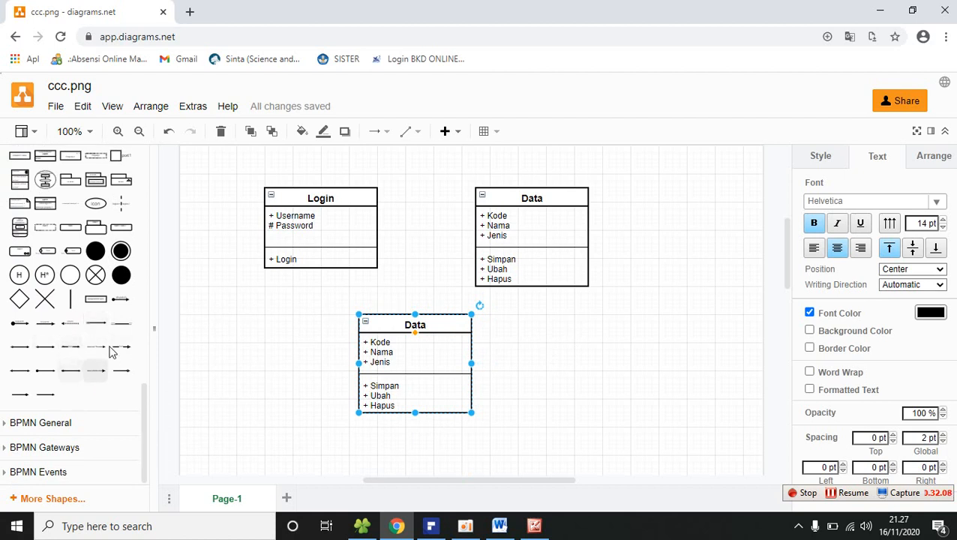
mouse_move(91, 343)
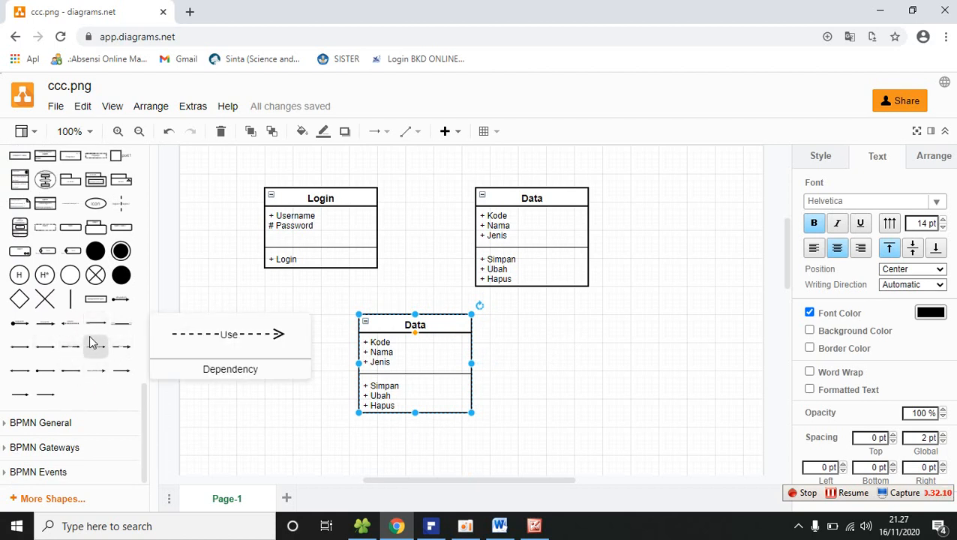
mouse_move(45, 400)
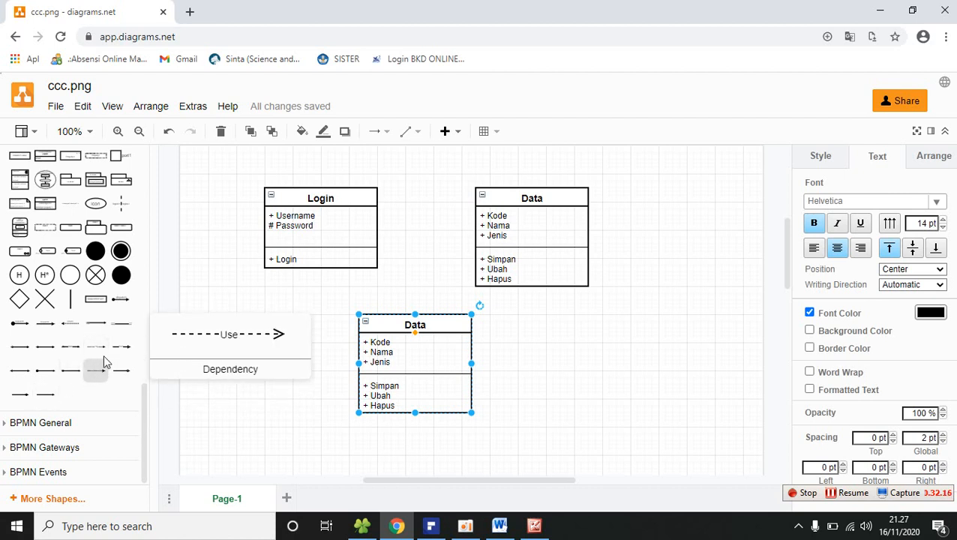
mouse_move(120, 328)
left_click_drag(120, 329, 379, 198)
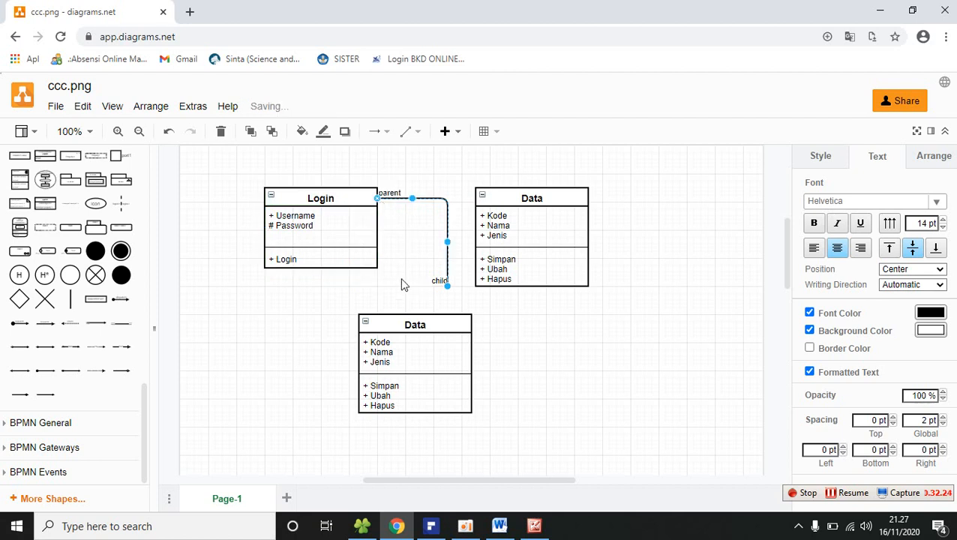
left_click_drag(445, 290, 416, 314)
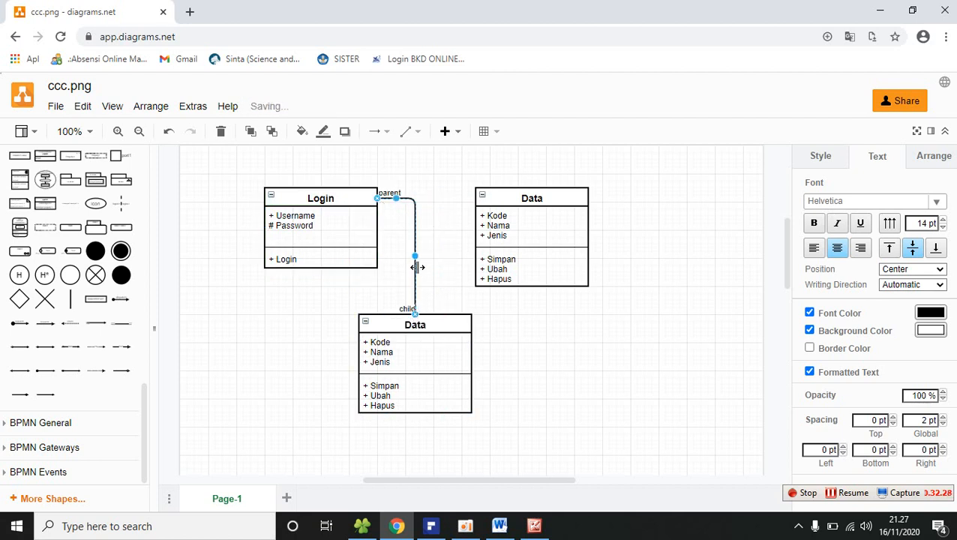
Delete the parent and child labels from the connector between Login and the lower Data class
double_click(390, 192)
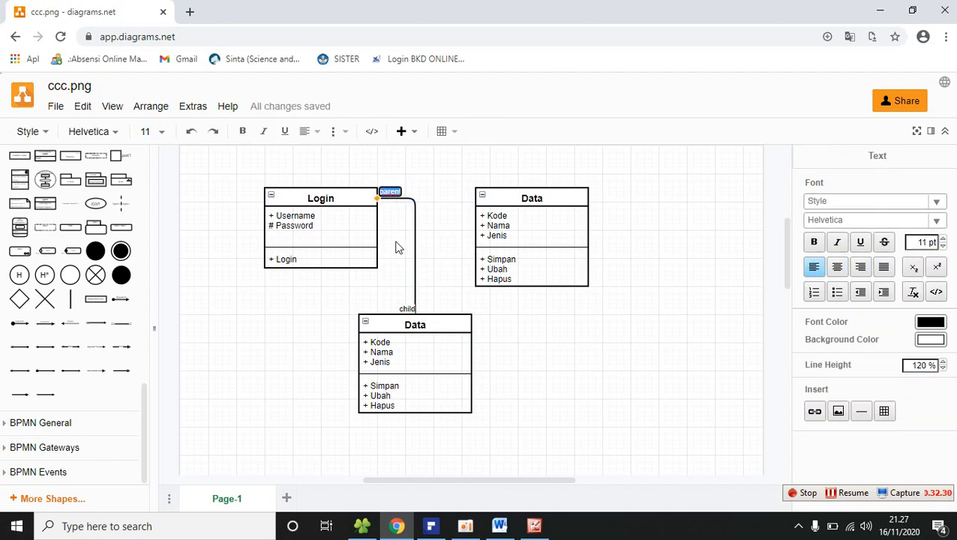
key("BackSpace")
left_click(386, 254)
double_click(405, 308)
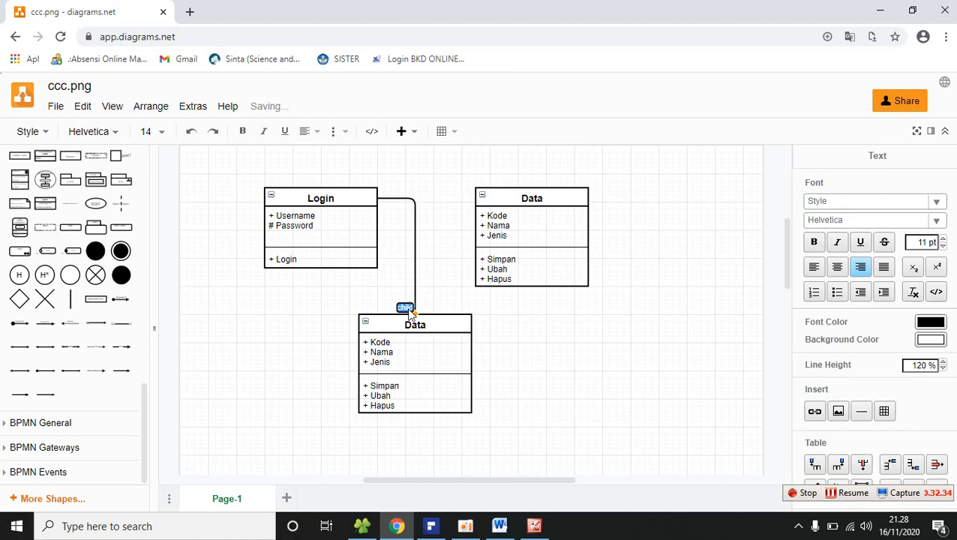
key("BackSpace")
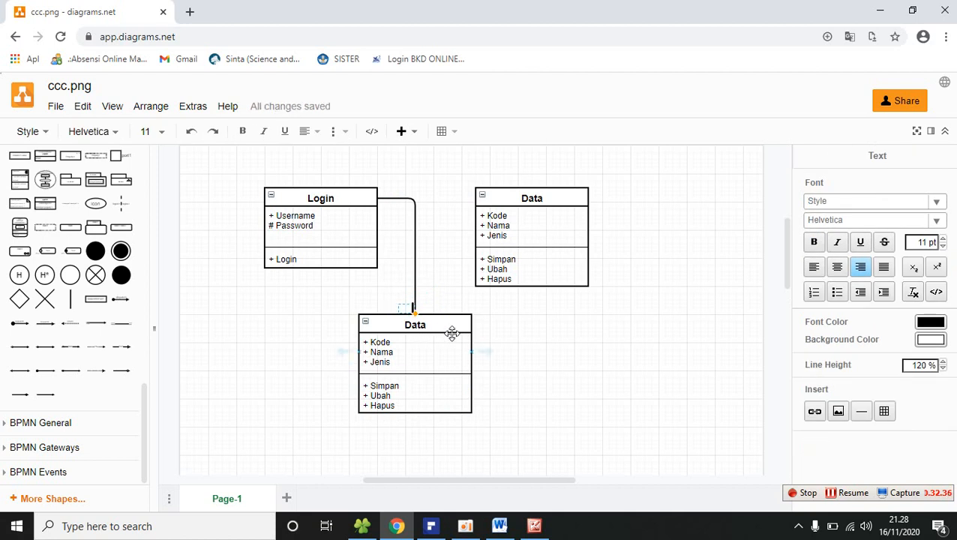
left_click(525, 330)
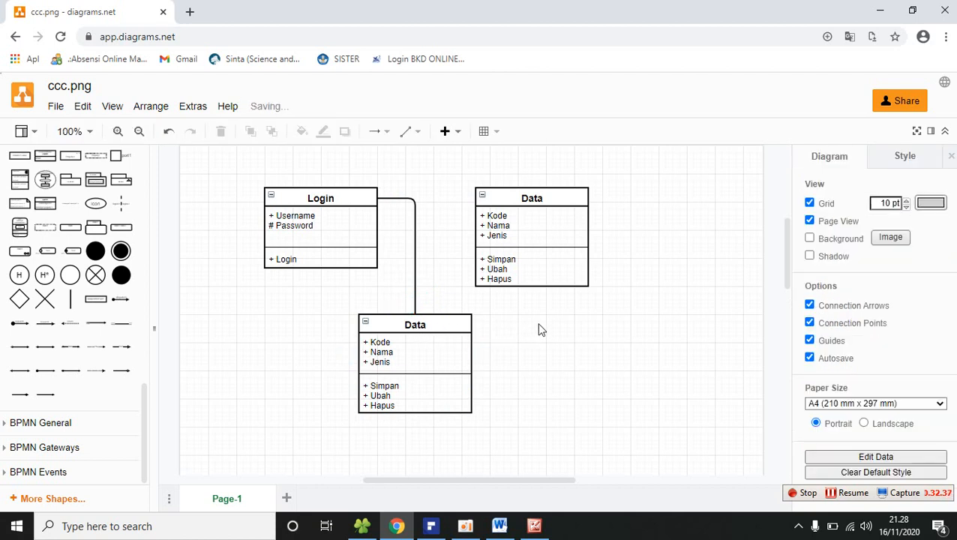
Duplicate the unlabelled connector and attach the copy from Login's title edge to the left edge of the upper Data class
left_click(415, 229)
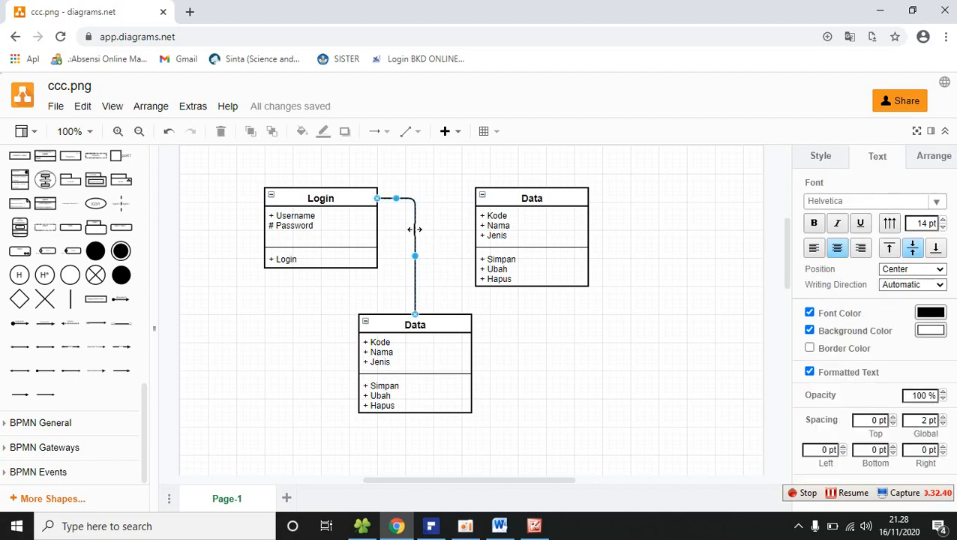
key("ctrl+v")
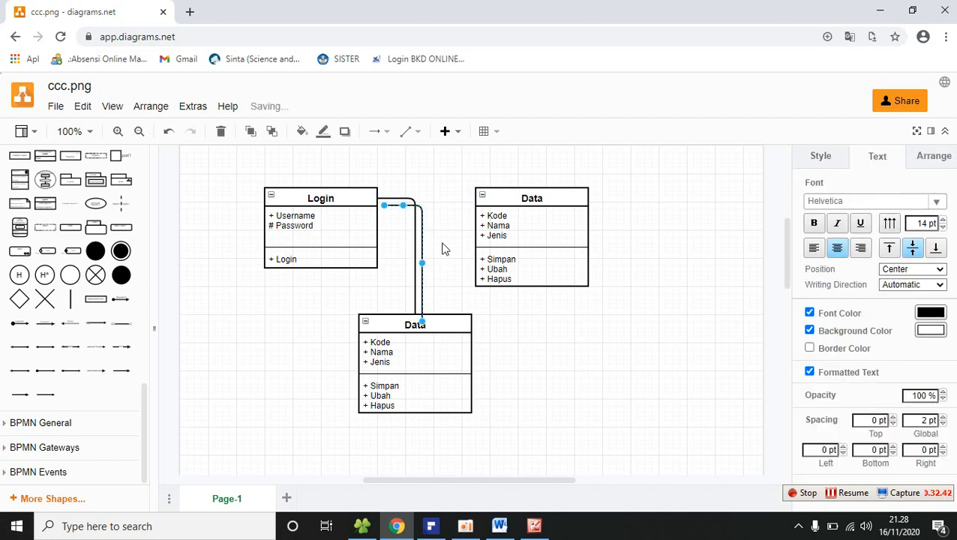
mouse_move(391, 206)
left_mouse_down()
mouse_move(383, 210)
mouse_move(378, 196)
left_mouse_up()
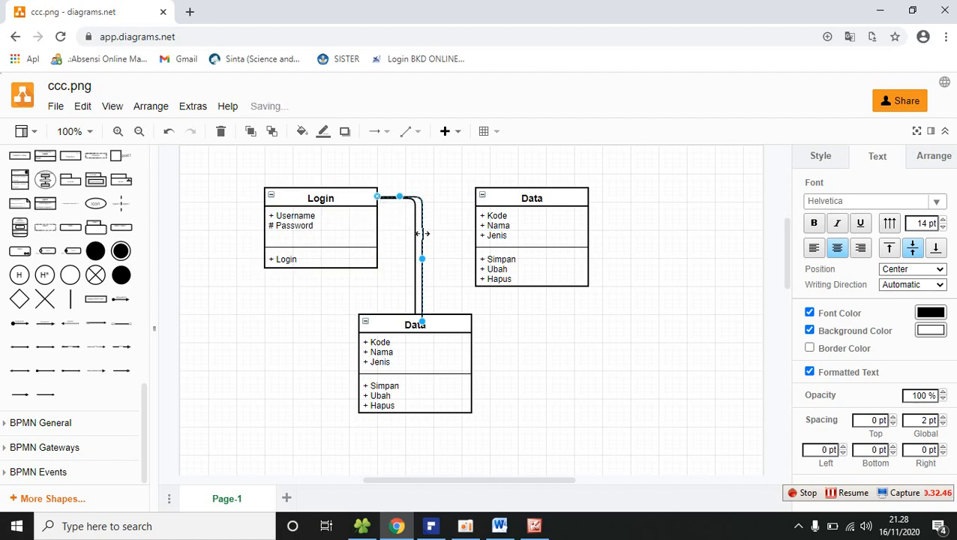
left_click_drag(423, 322, 471, 197)
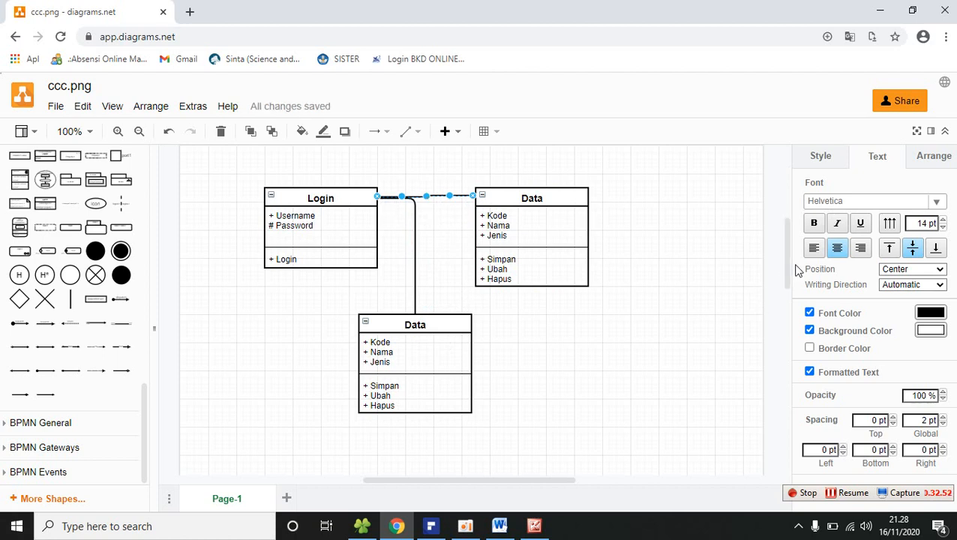
Make the connector between Login and the upper Data class straight and level, with a dashed line pattern
left_click(815, 156)
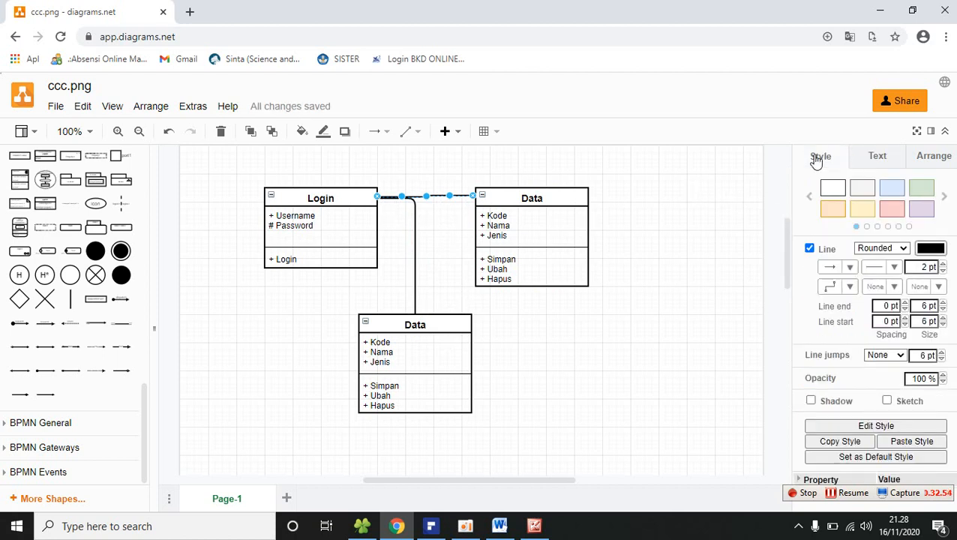
left_click(849, 287)
left_click(825, 310)
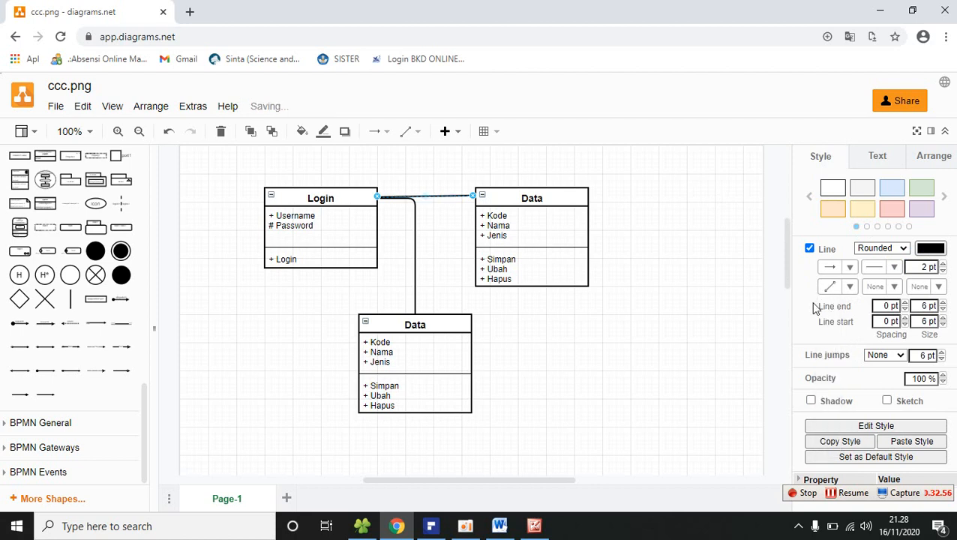
left_click_drag(378, 198, 378, 197)
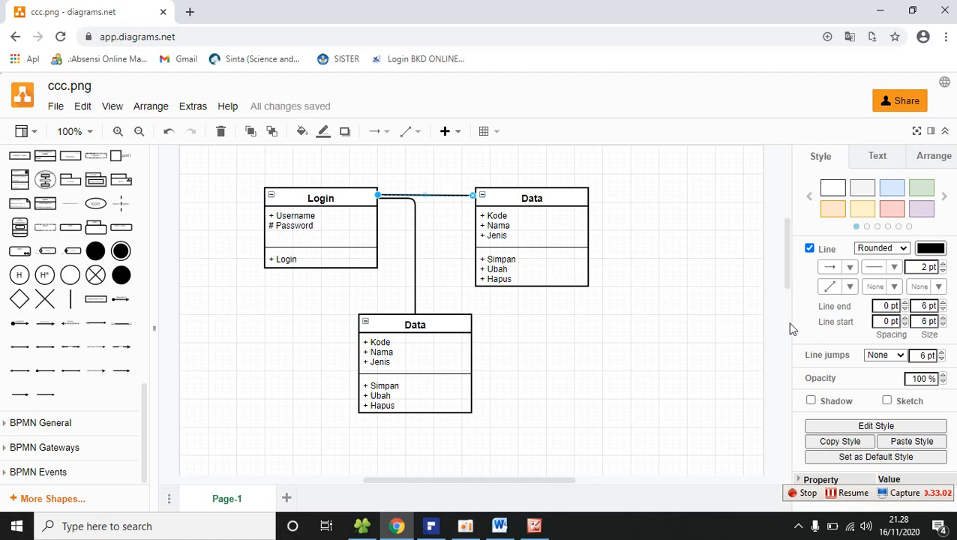
left_click(894, 268)
left_click(879, 300)
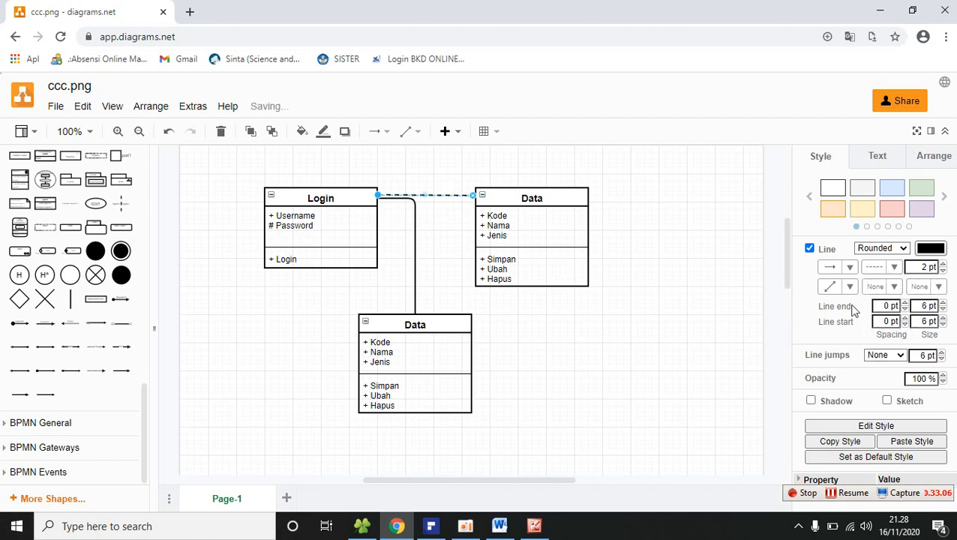
Make the connector between Login and the lower Data class dashed, and shift that class left until the connector runs straight down
left_click(587, 354)
left_click(415, 261)
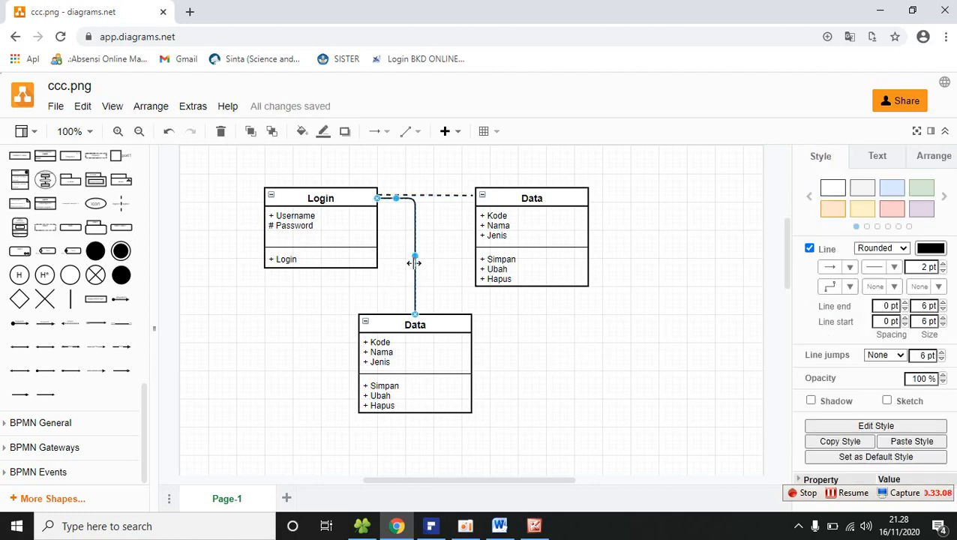
left_click(894, 268)
left_click(879, 300)
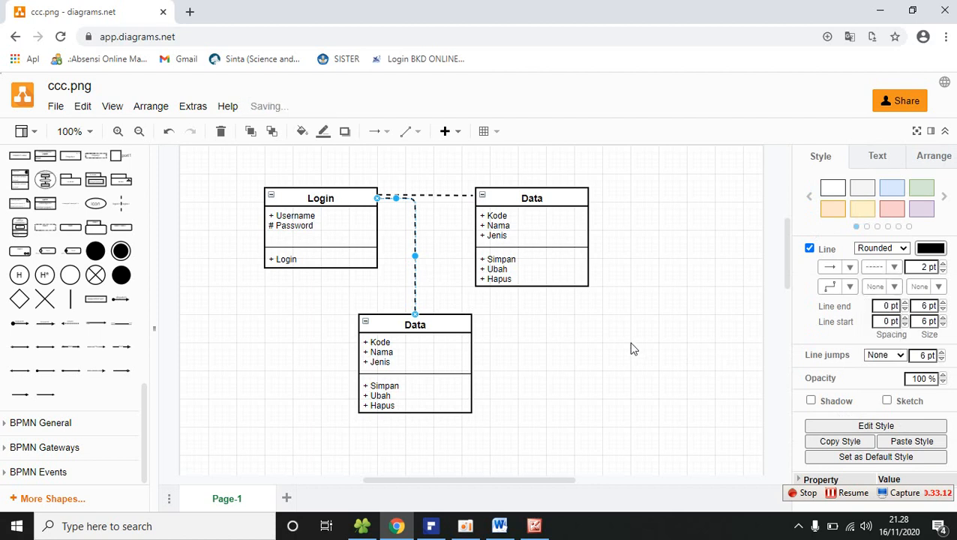
left_click(527, 364)
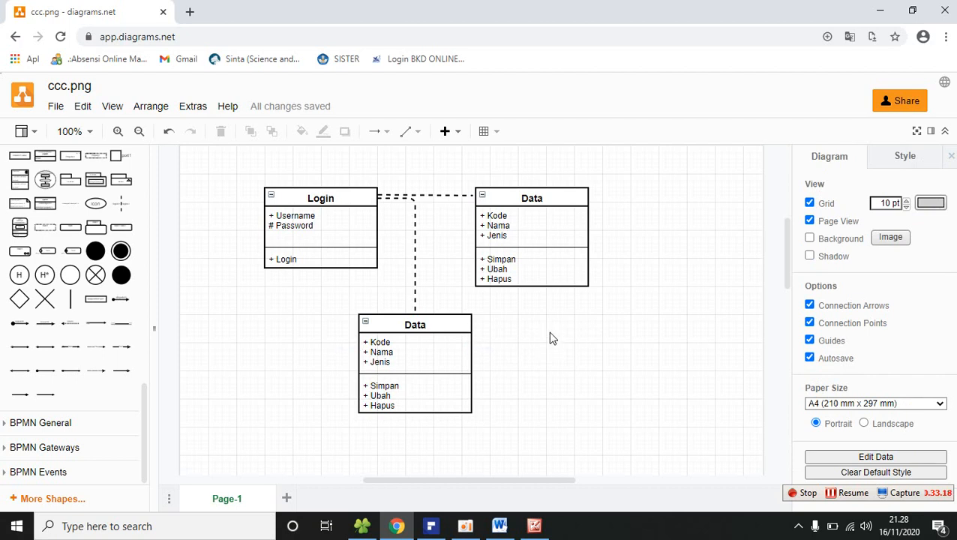
left_click(382, 328)
left_click_drag(396, 355, 373, 348)
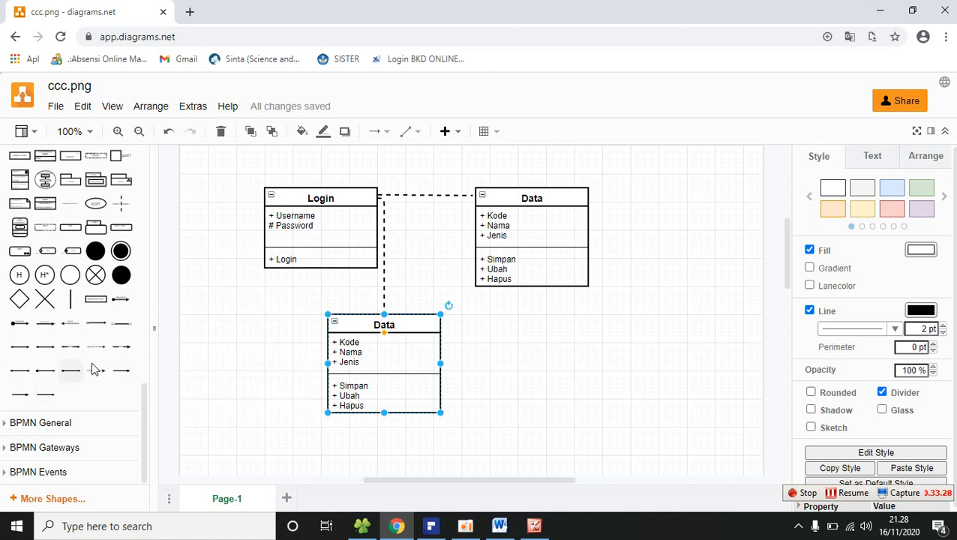
Add a parent/child association connector from the right edge of the lower Data class to the left edge of the upper Data class
left_click_drag(119, 328, 443, 350)
left_click_drag(631, 326, 476, 223)
left_click_drag(479, 288, 461, 300)
left_click(563, 334)
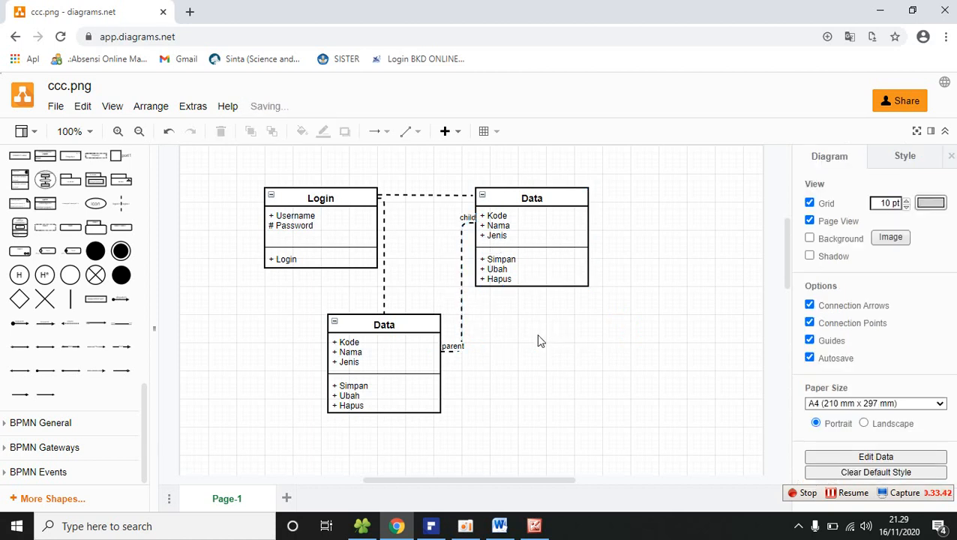
Relabel the connector between the two Data classes as 1 at the lower class and m at the upper class
left_click(452, 345)
double_click(452, 345)
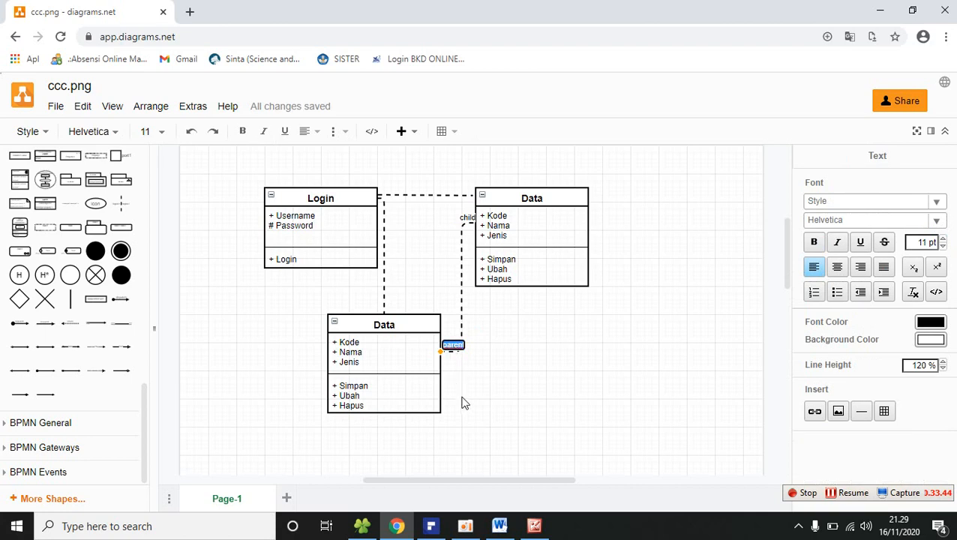
type("1")
left_click(525, 341)
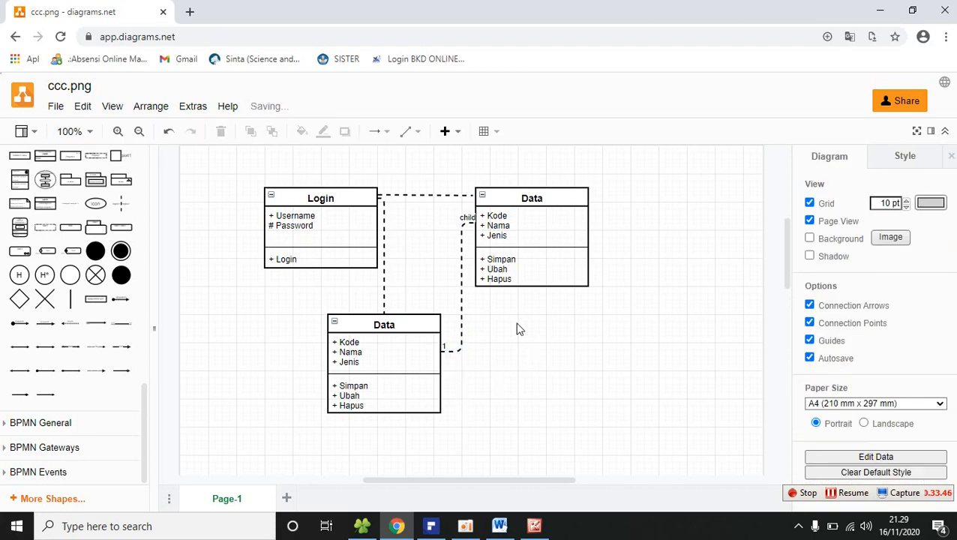
left_click(466, 215)
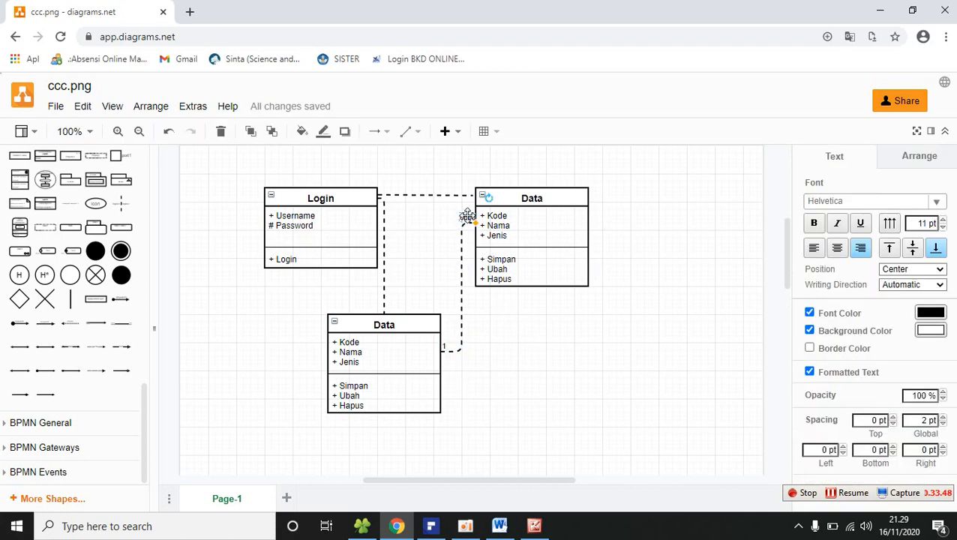
double_click(466, 215)
type("m")
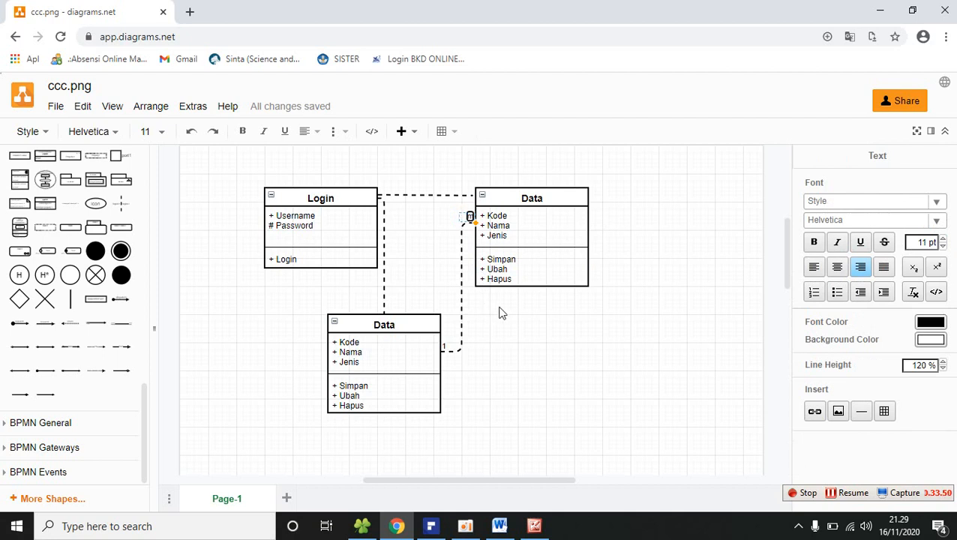
left_click(504, 313)
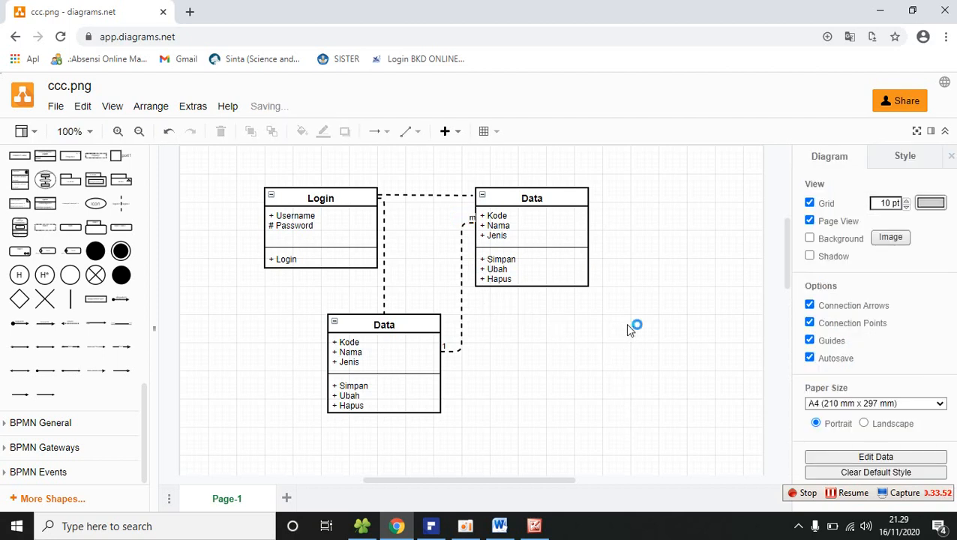
Change the line pattern of the connector between the two Data classes to solid
left_click(462, 290)
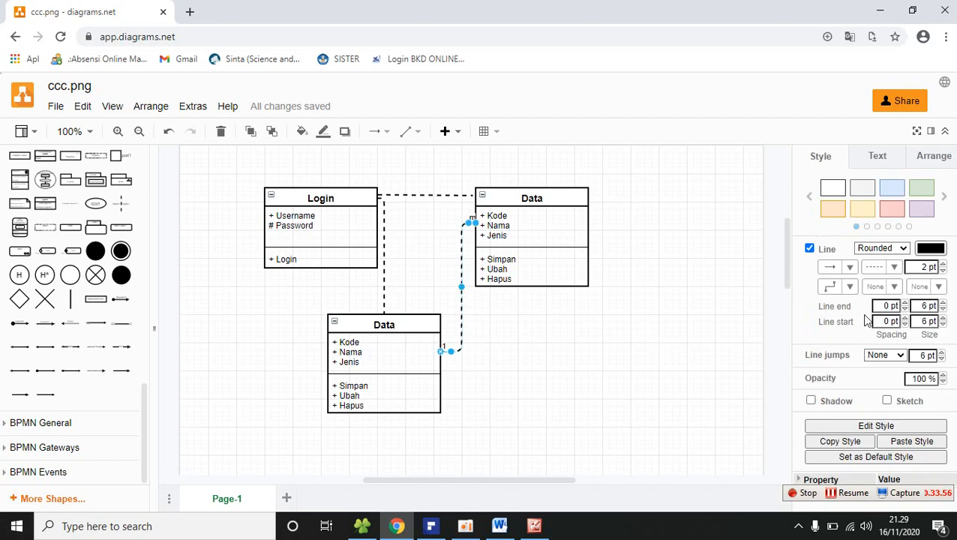
left_click(880, 286)
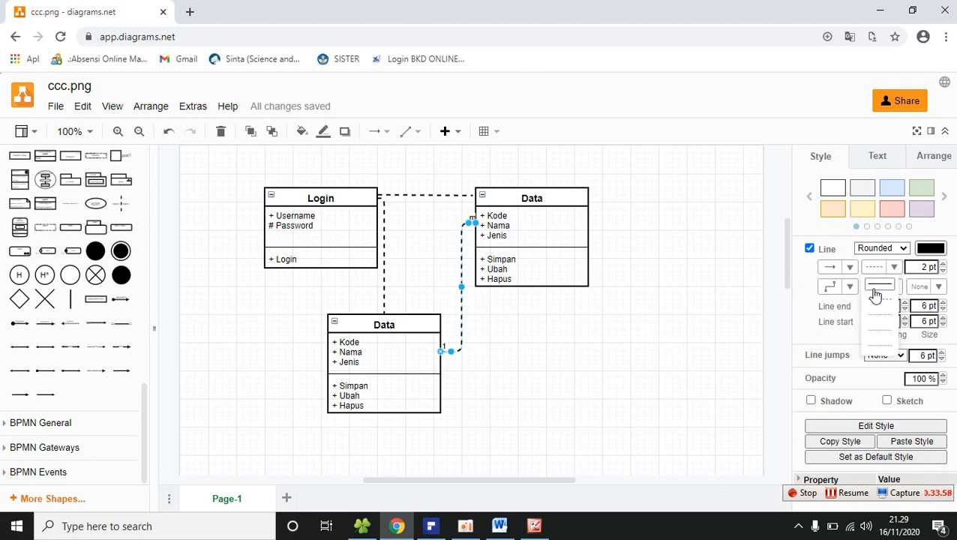
left_click(876, 287)
left_click(554, 365)
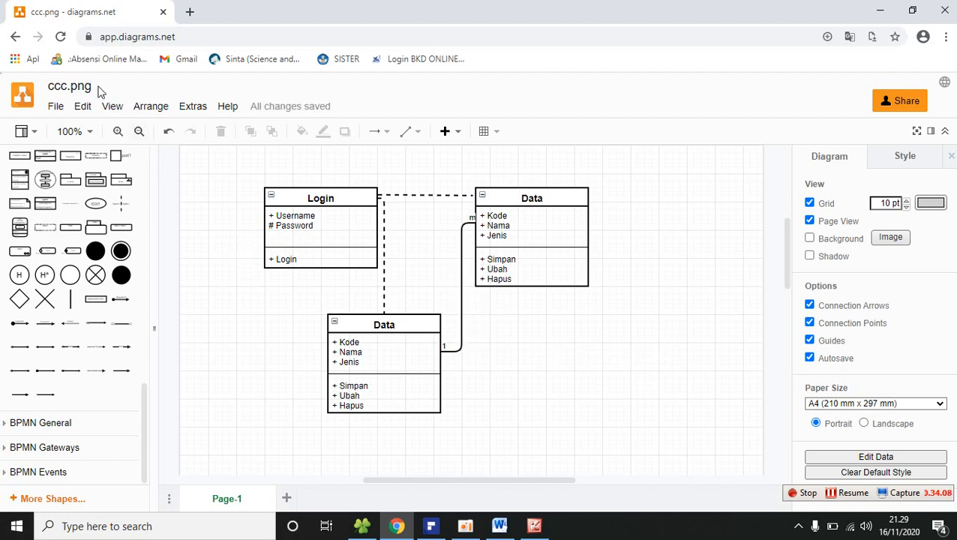
Close the finished ccc.png class diagram
left_click(55, 106)
left_click(78, 499)
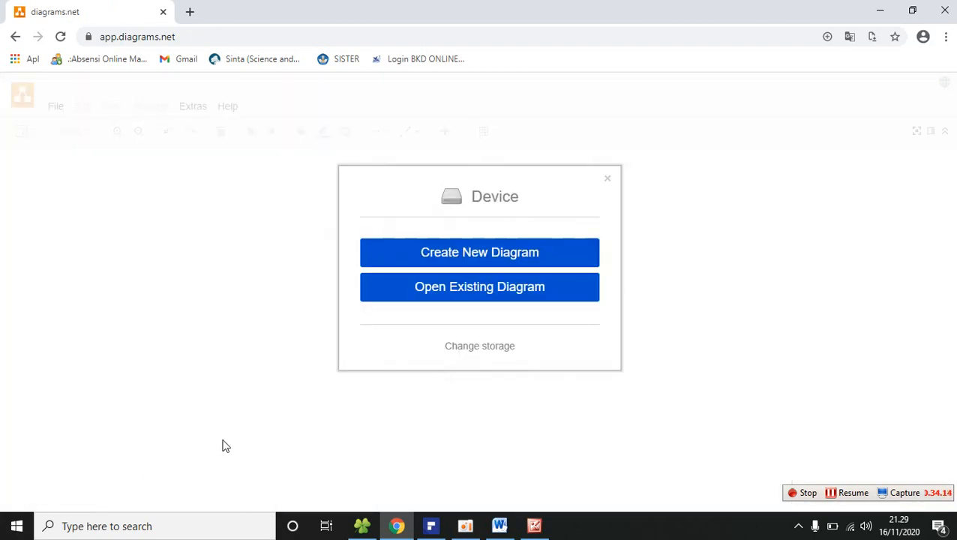
Refresh the Documents folder in File Explorer, view the saved ccc.png image, and return to diagrams.net in Chrome
left_click(363, 526)
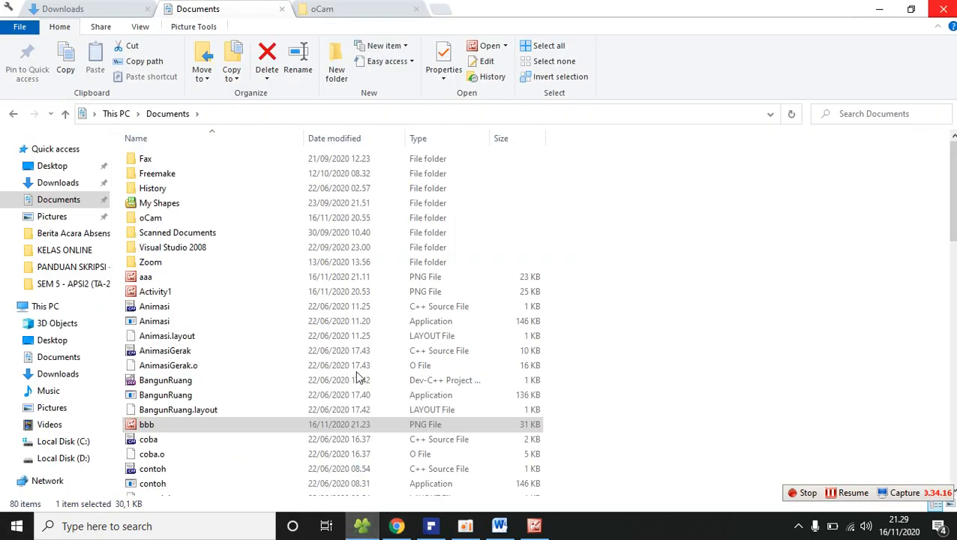
right_click(696, 210)
left_click(716, 261)
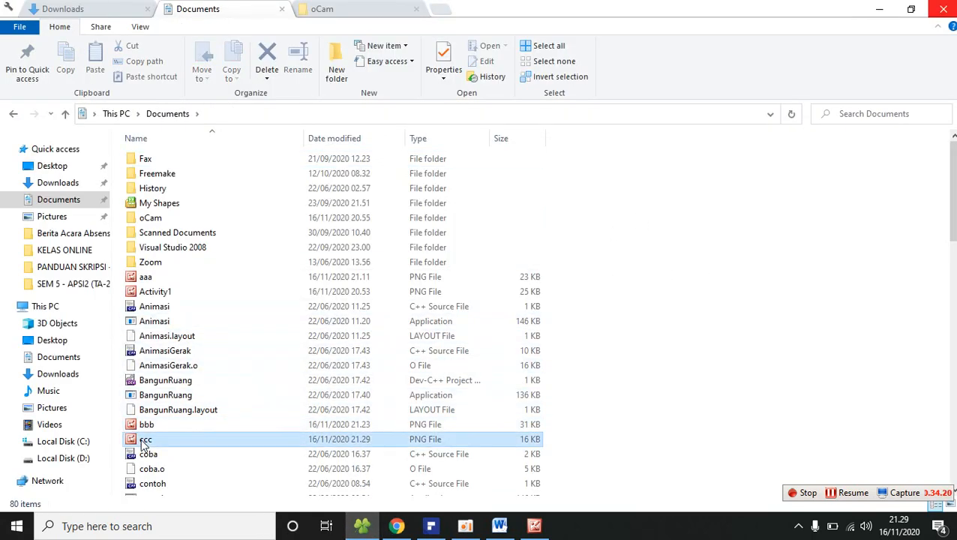
double_click(161, 439)
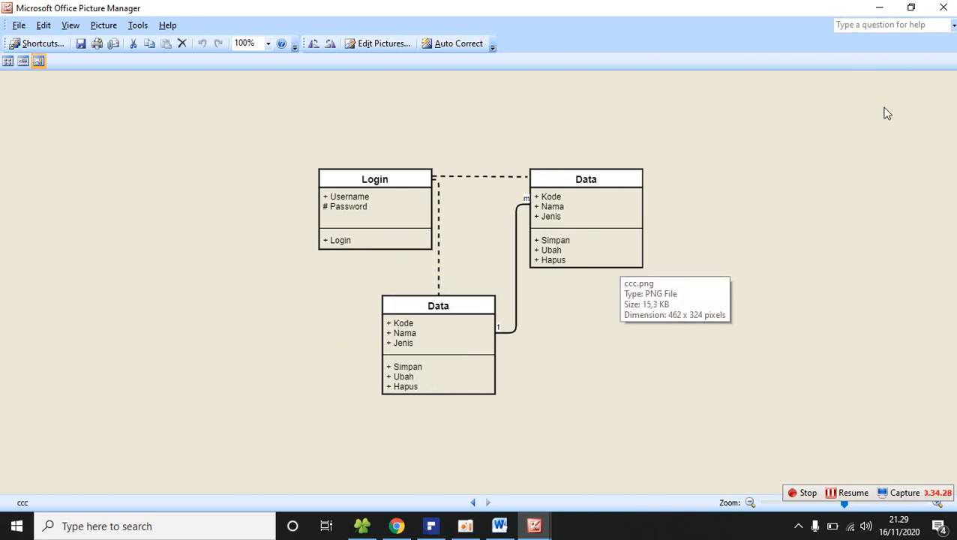
left_click(942, 8)
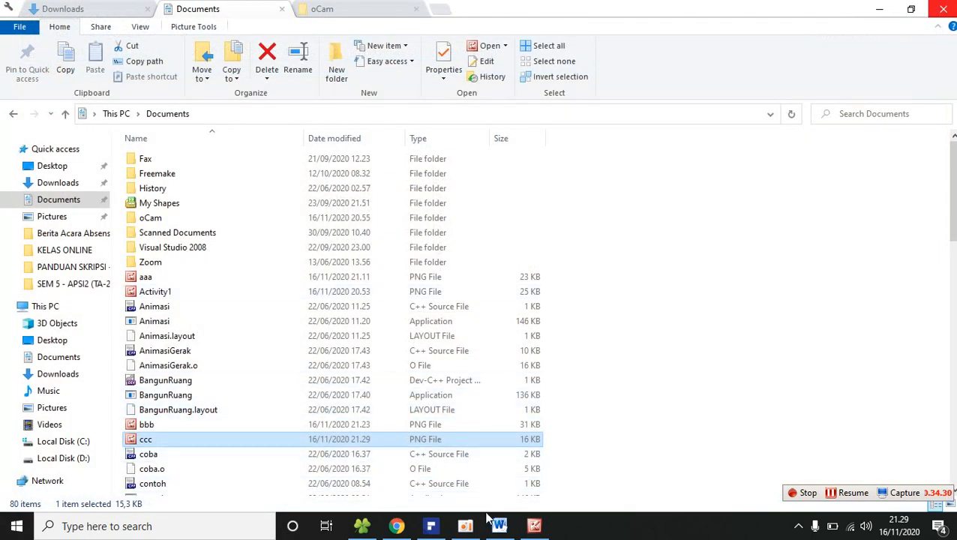
left_click(397, 526)
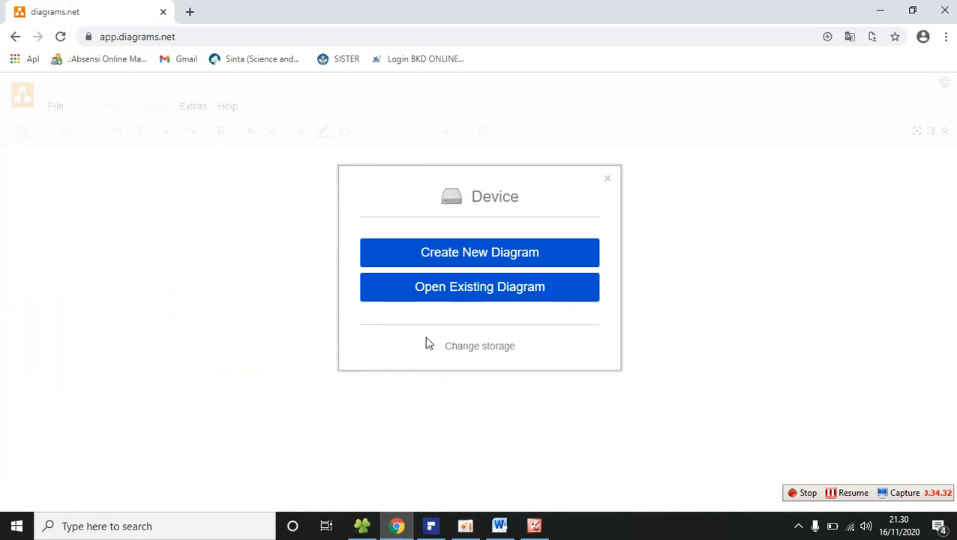